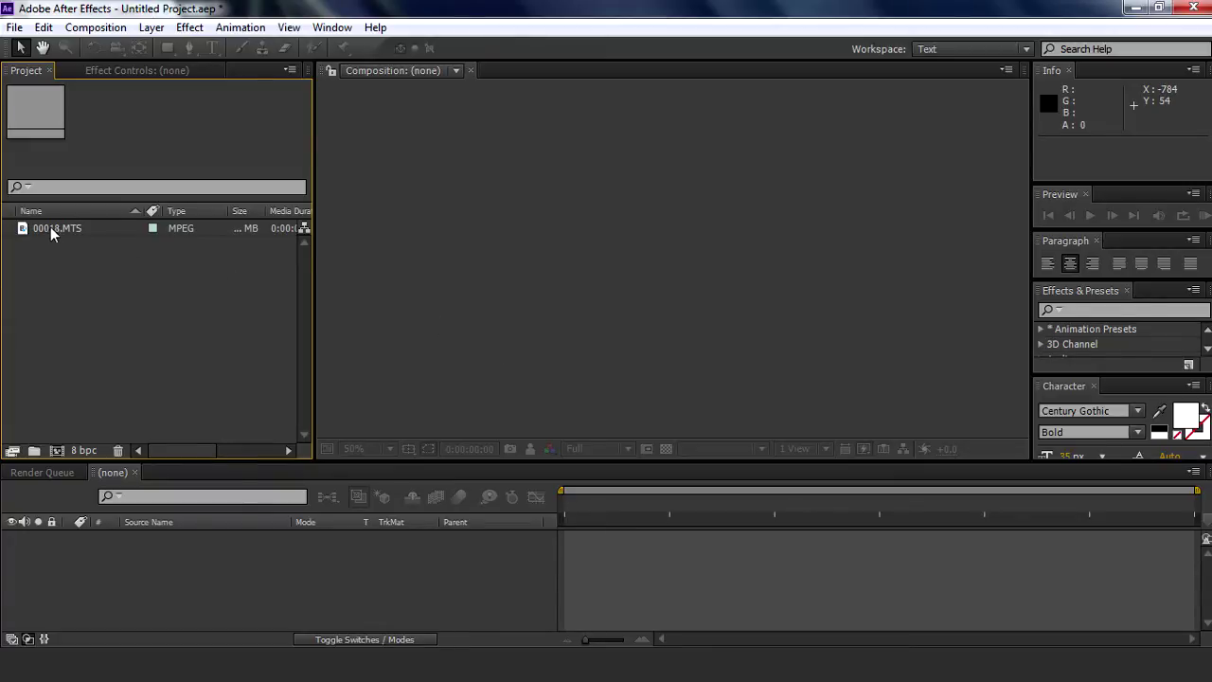
- Create a 00018 composition from the footage, fit the viewer at 33.3%, and preview later frames
{"action": "left_click_drag", "start_coordinate": [54, 235], "coordinate": [127, 577]}
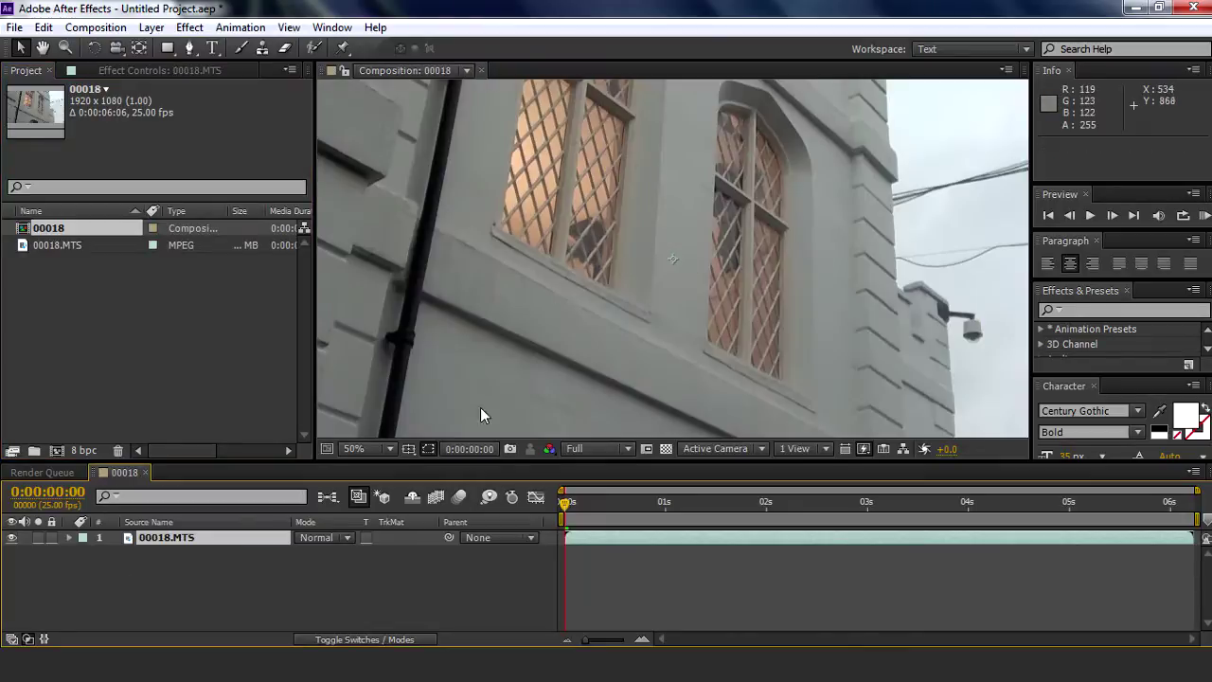
{"action": "left_click", "coordinate": [362, 448]}
{"action": "left_click", "coordinate": [390, 142]}
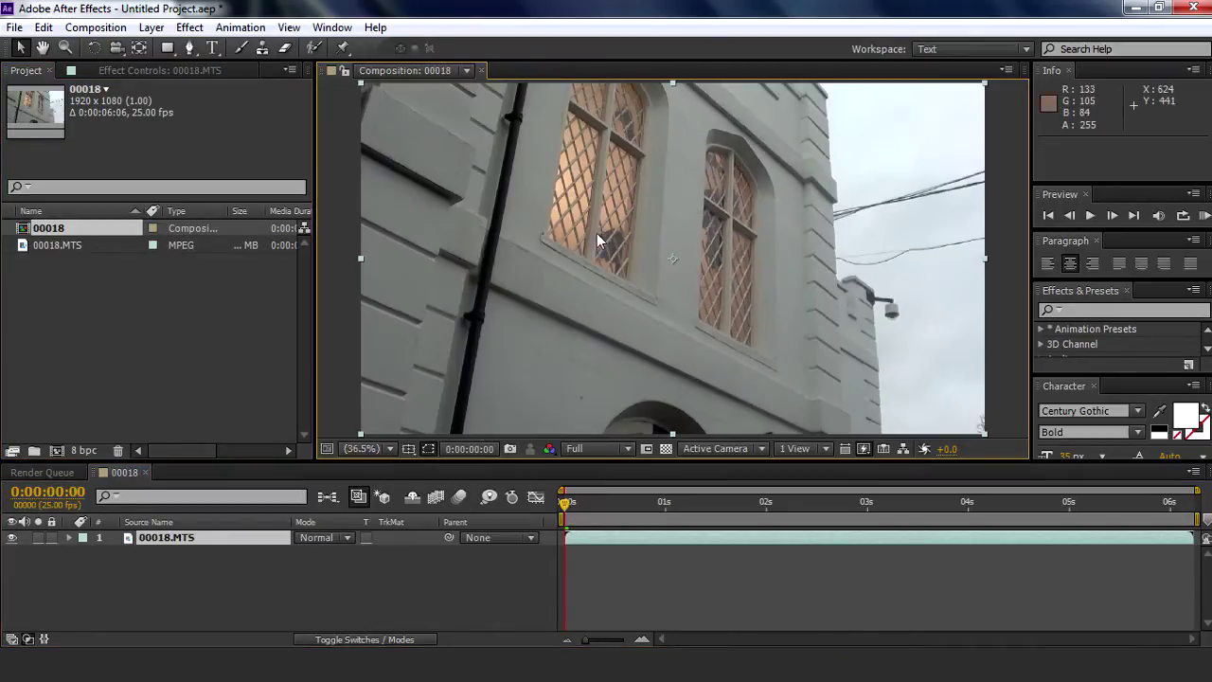
{"action": "key", "text": "comma"}
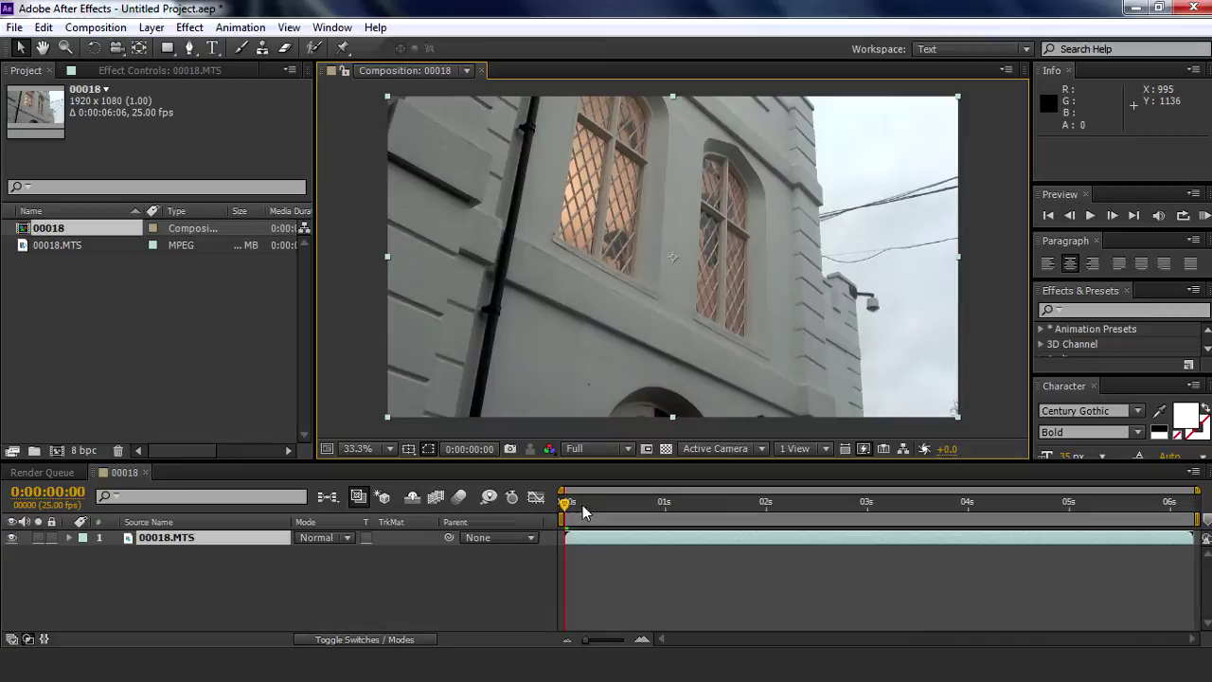
{"action": "mouse_move", "coordinate": [582, 511]}
{"action": "left_mouse_down"}
{"action": "mouse_move", "coordinate": [845, 502]}
{"action": "mouse_move", "coordinate": [1120, 511]}
{"action": "mouse_move", "coordinate": [663, 510]}
{"action": "mouse_move", "coordinate": [1166, 512]}
{"action": "mouse_move", "coordinate": [565, 506]}
{"action": "left_mouse_up"}
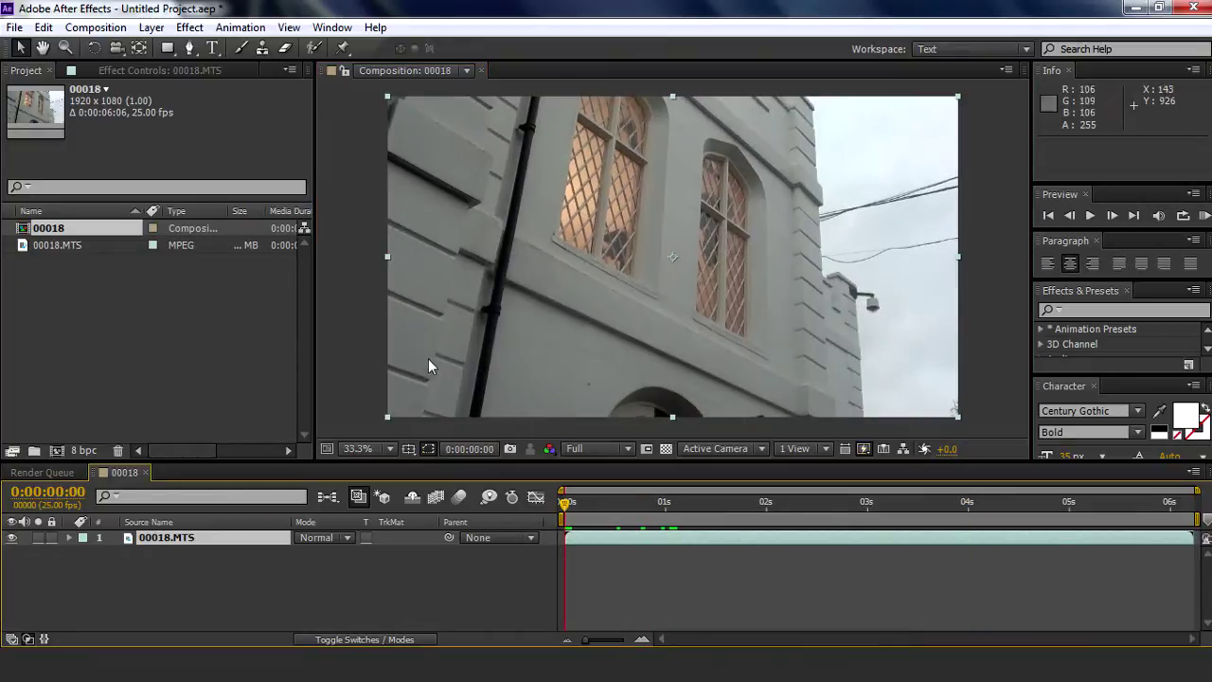
- Lengthen the composition to 0:00:10:06 and end the work area at the clip end, 0:00:06:04
{"action": "right_click", "coordinate": [355, 242]}
{"action": "left_click", "coordinate": [391, 280]}
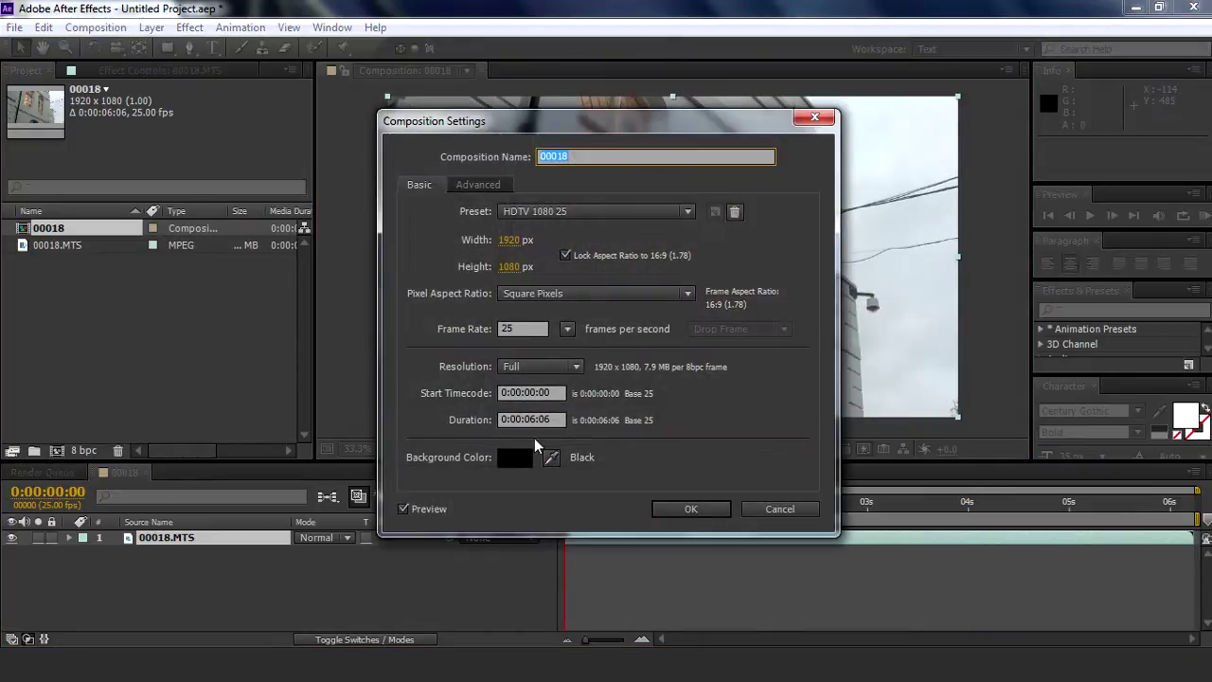
{"action": "left_click", "coordinate": [532, 420]}
{"action": "type", "text": "1006"}
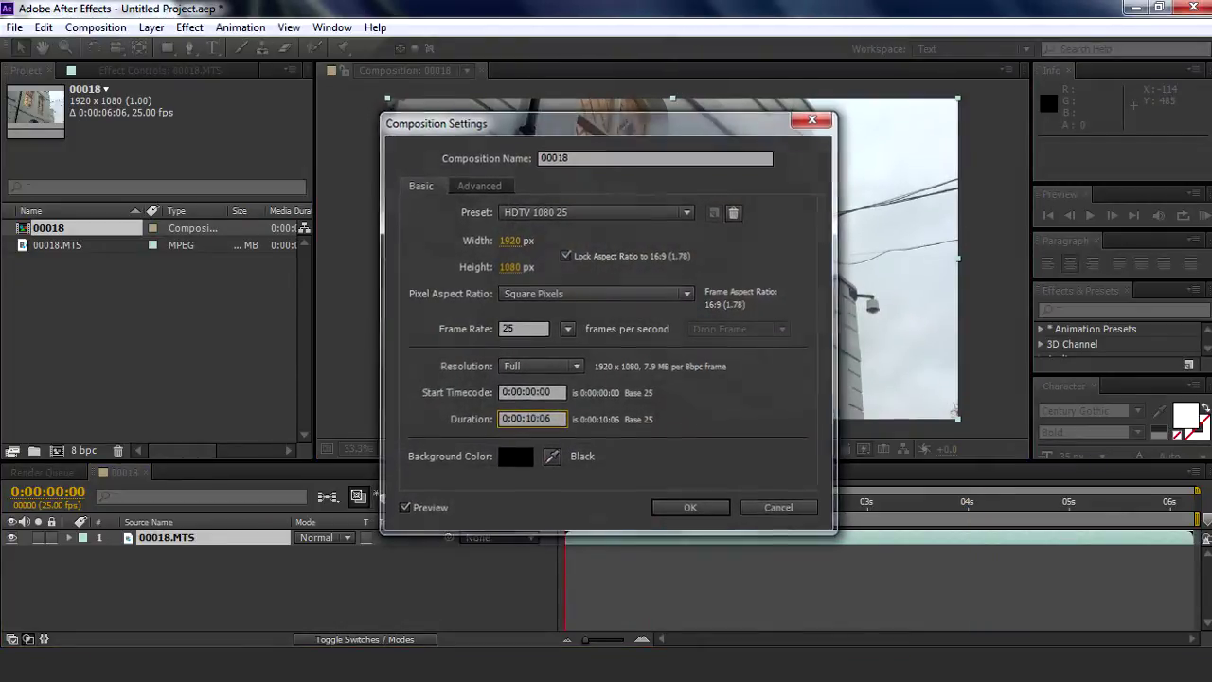
{"action": "left_click", "coordinate": [690, 509]}
{"action": "left_click_drag", "start_coordinate": [856, 634], "coordinate": [573, 641]}
{"action": "left_click", "coordinate": [945, 502]}
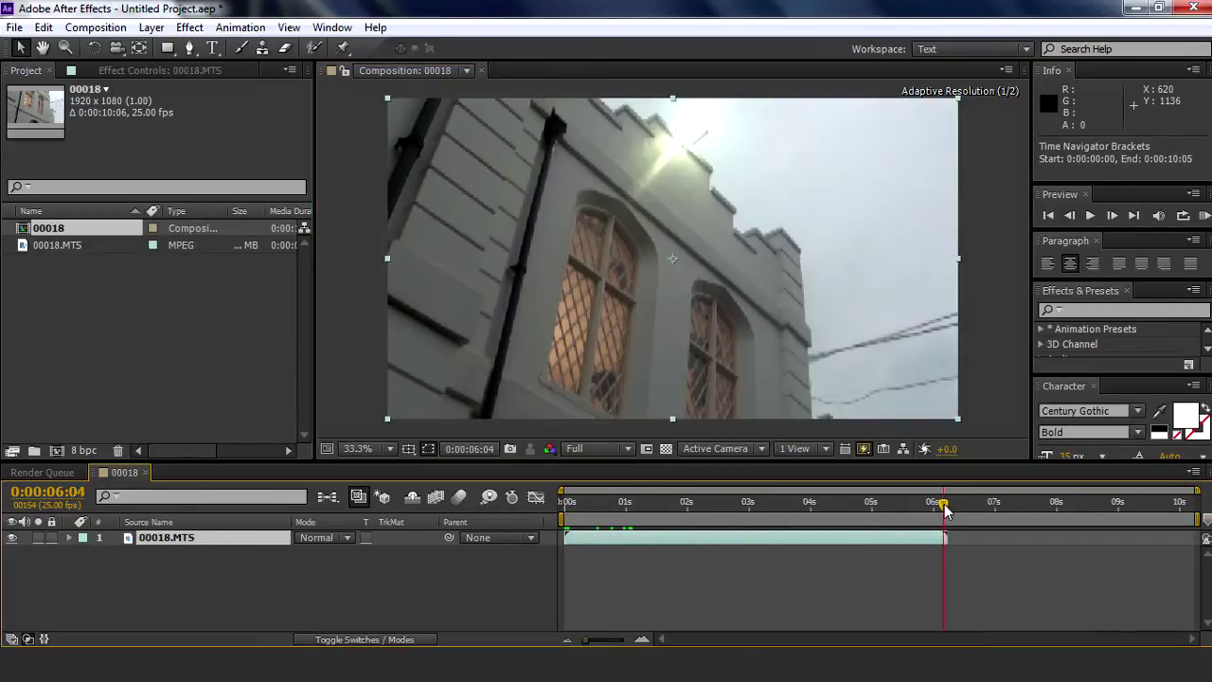
{"action": "key", "text": "n"}
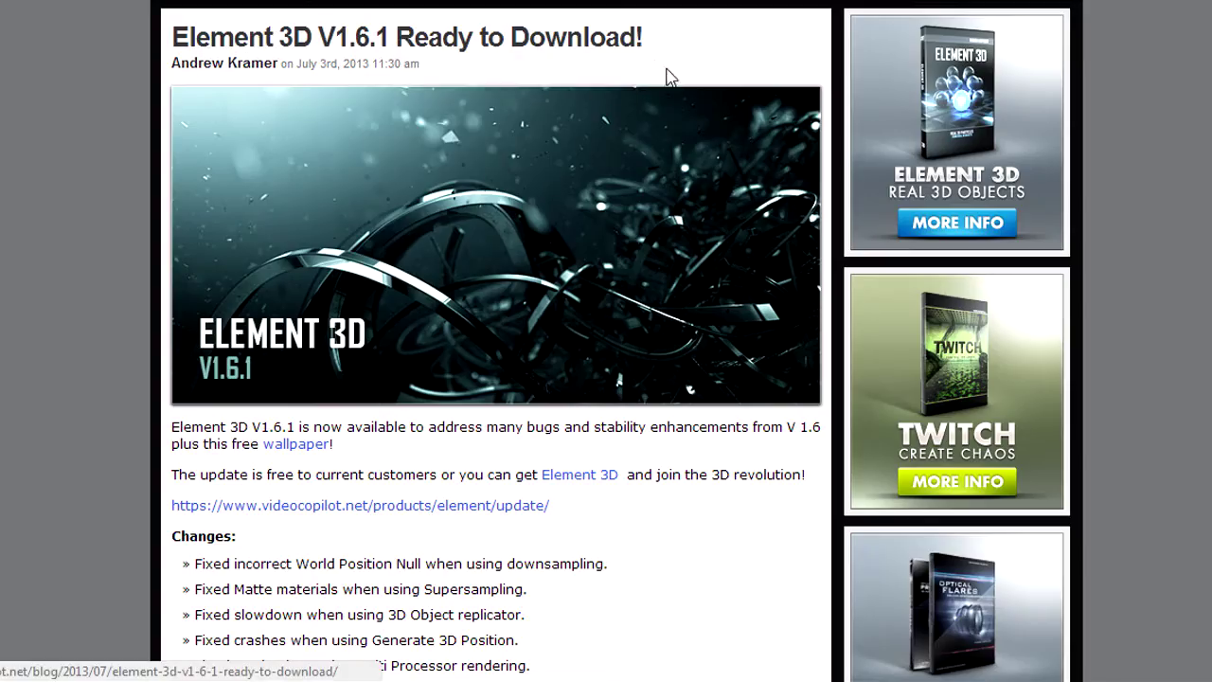
{"action": "scroll", "coordinate": [748, 210], "scroll_direction": "down", "scroll_amount": 1}
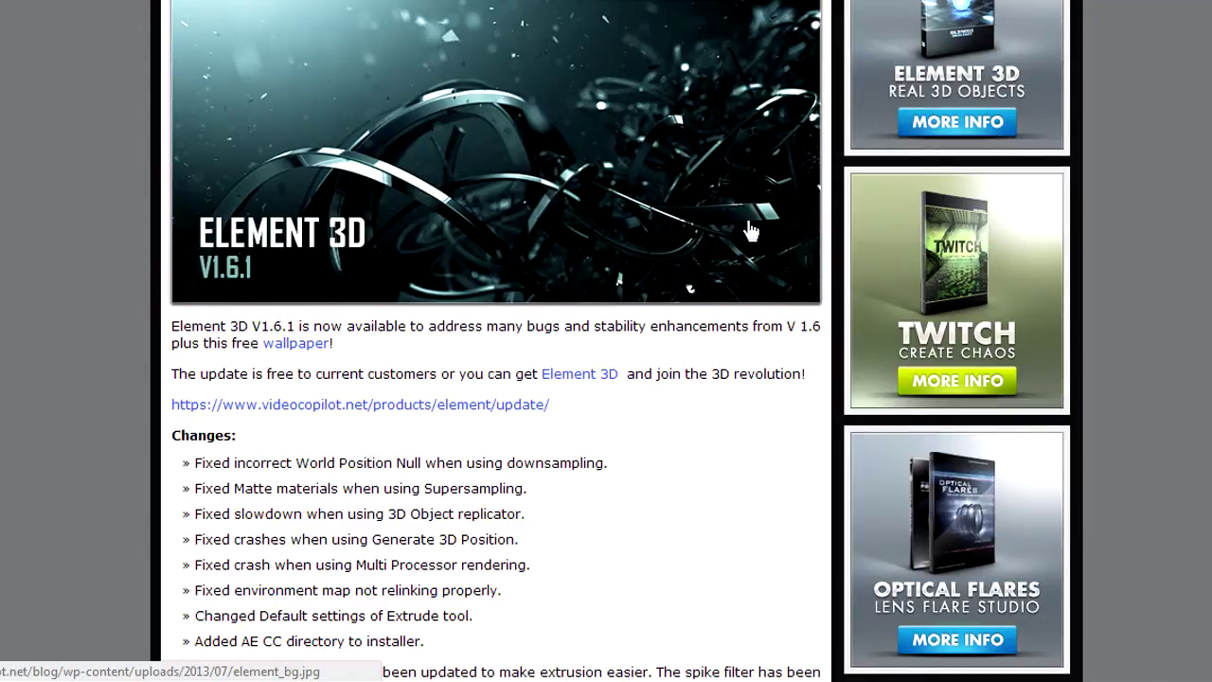
{"action": "scroll", "coordinate": [795, 249], "scroll_direction": "up", "scroll_amount": 3}
{"action": "scroll", "coordinate": [807, 254], "scroll_direction": "down", "scroll_amount": 2}
{"action": "scroll", "coordinate": [811, 256], "scroll_direction": "down", "scroll_amount": 1}
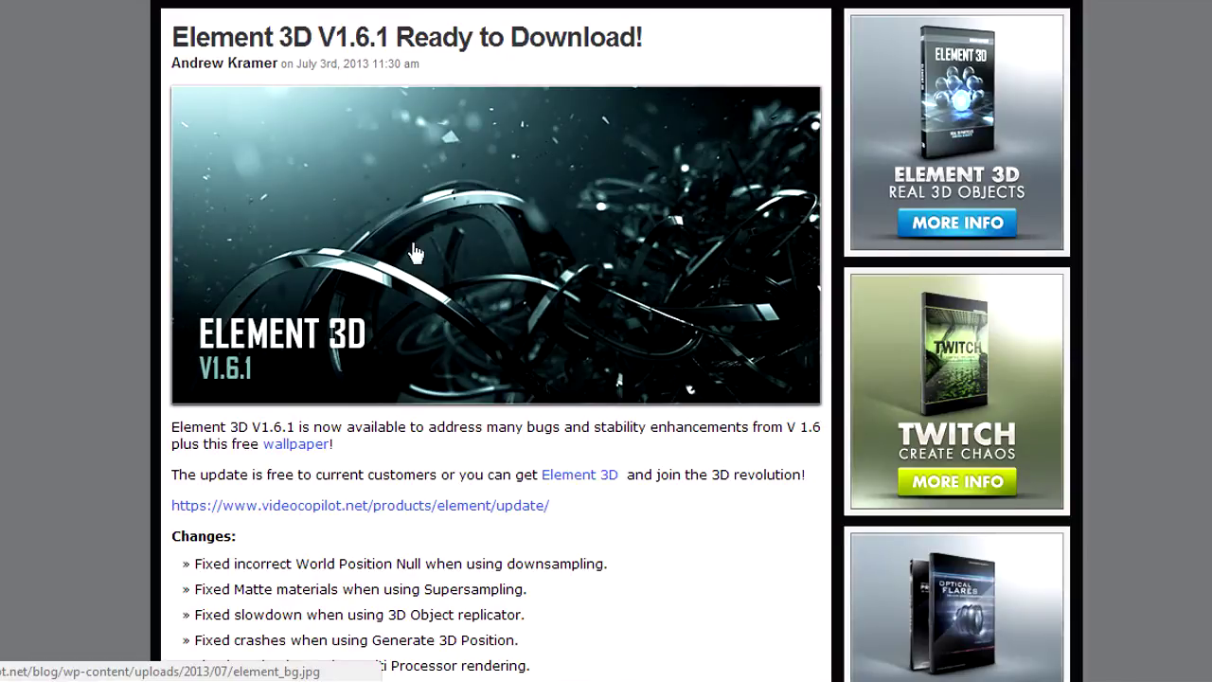
{"action": "scroll", "coordinate": [644, 265], "scroll_direction": "down", "scroll_amount": 10}
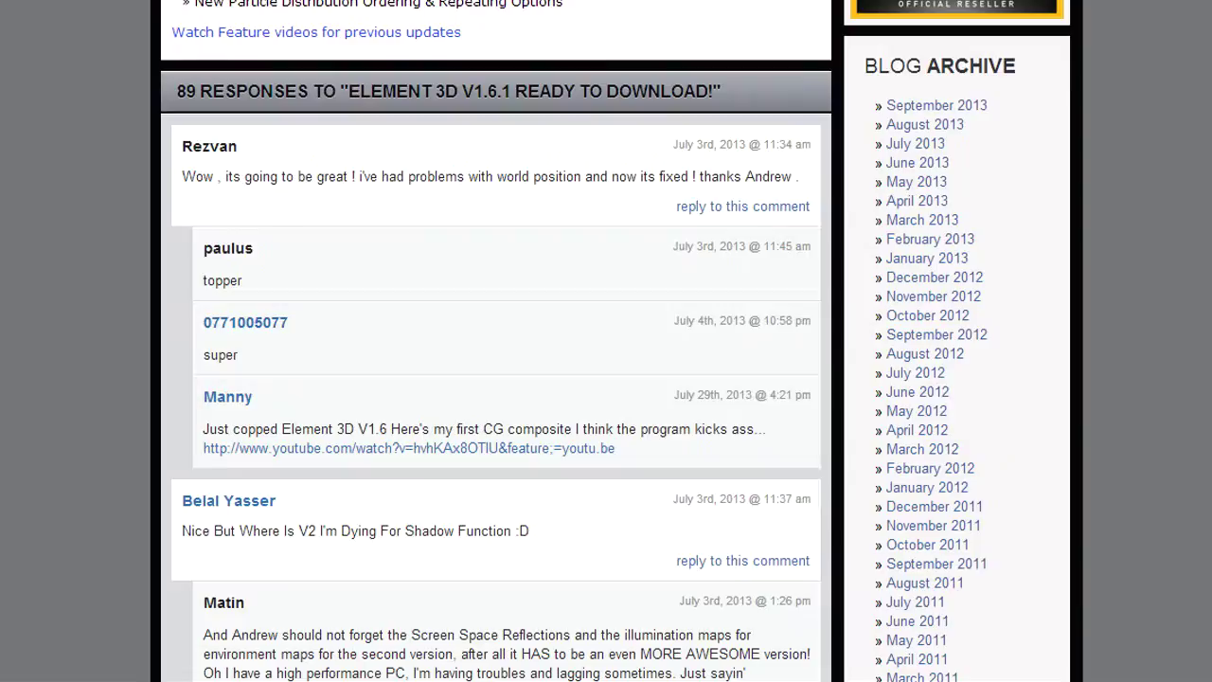
{"action": "scroll", "coordinate": [616, 341], "scroll_direction": "up", "scroll_amount": 12}
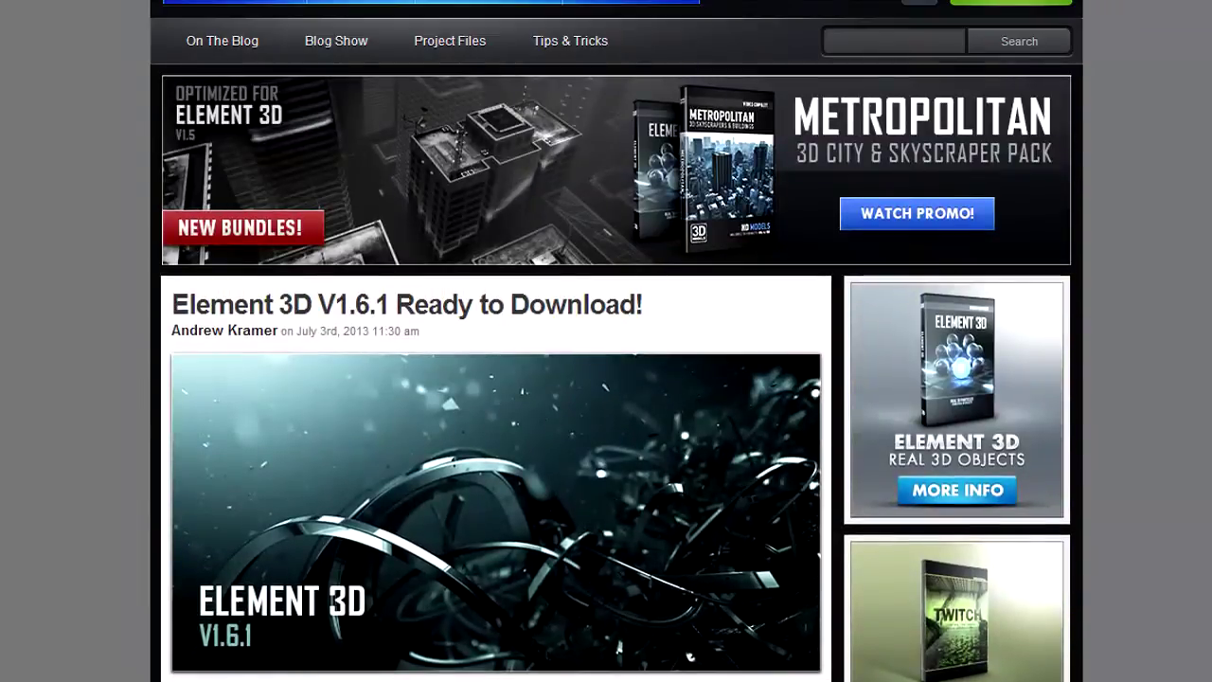
{"action": "scroll", "coordinate": [464, 338], "scroll_direction": "down", "scroll_amount": 5}
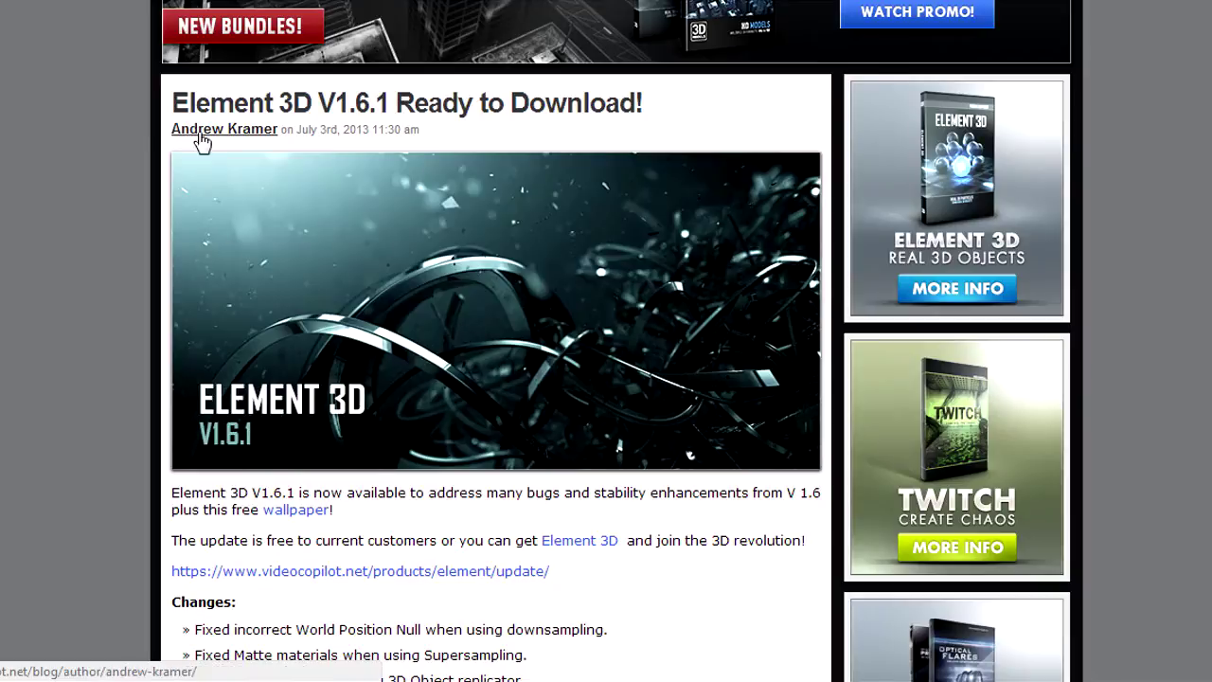
{"action": "left_click_drag", "start_coordinate": [170, 103], "coordinate": [472, 103]}
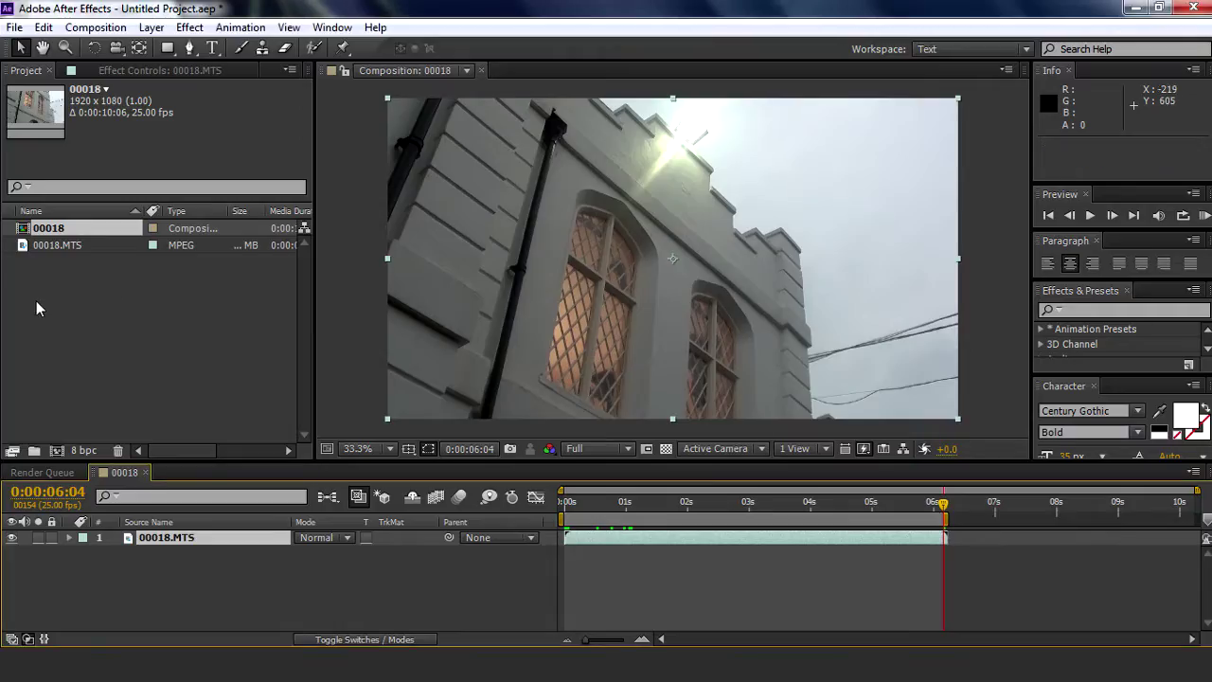
{"action": "left_click", "coordinate": [36, 303]}
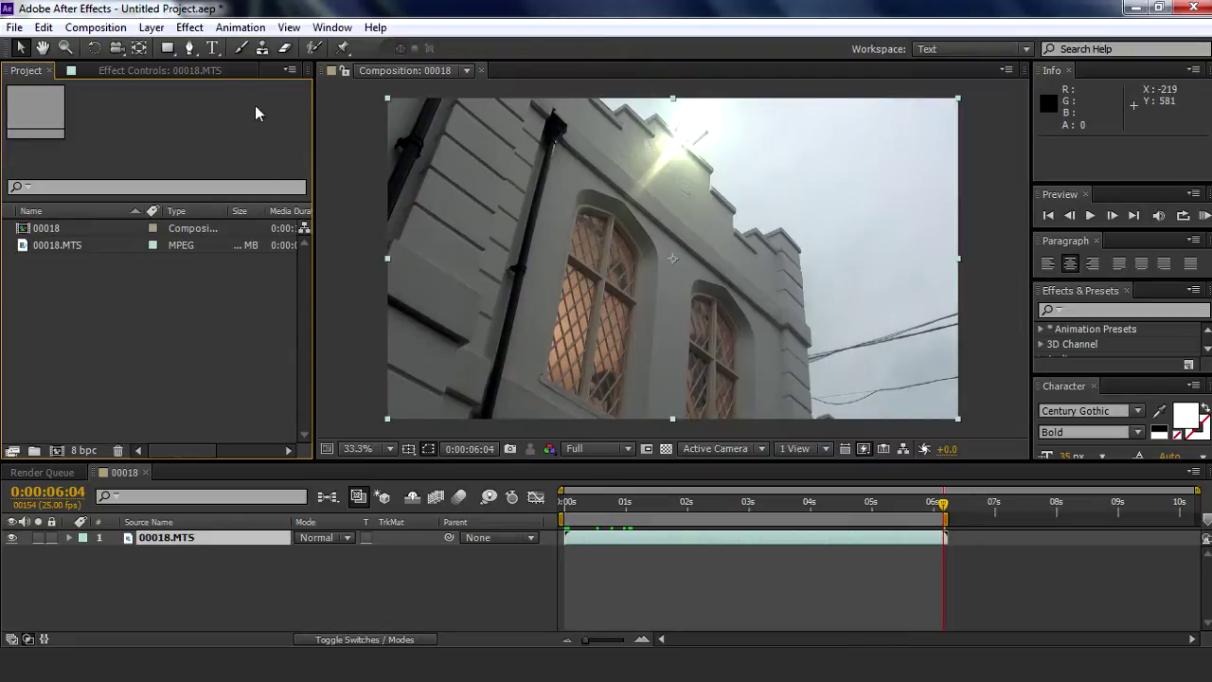
- Apply The Foundry's CameraTracker effect to the 00018.MTS layer
{"action": "left_click", "coordinate": [190, 27]}
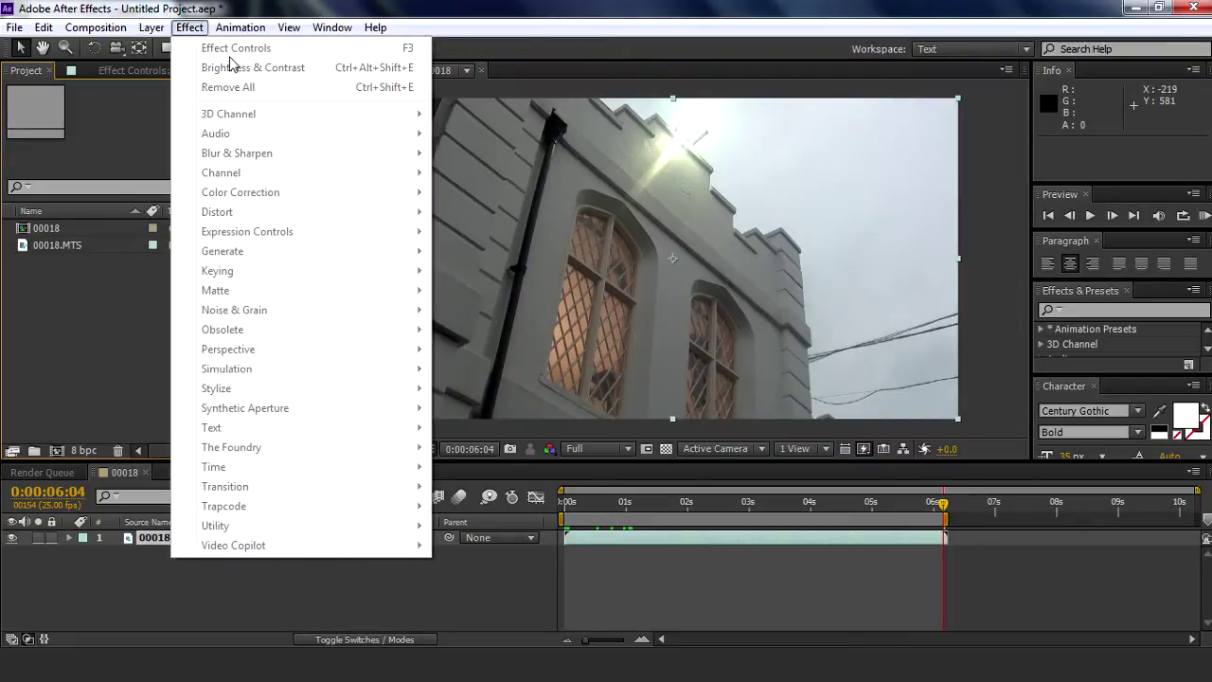
{"action": "left_click", "coordinate": [269, 607]}
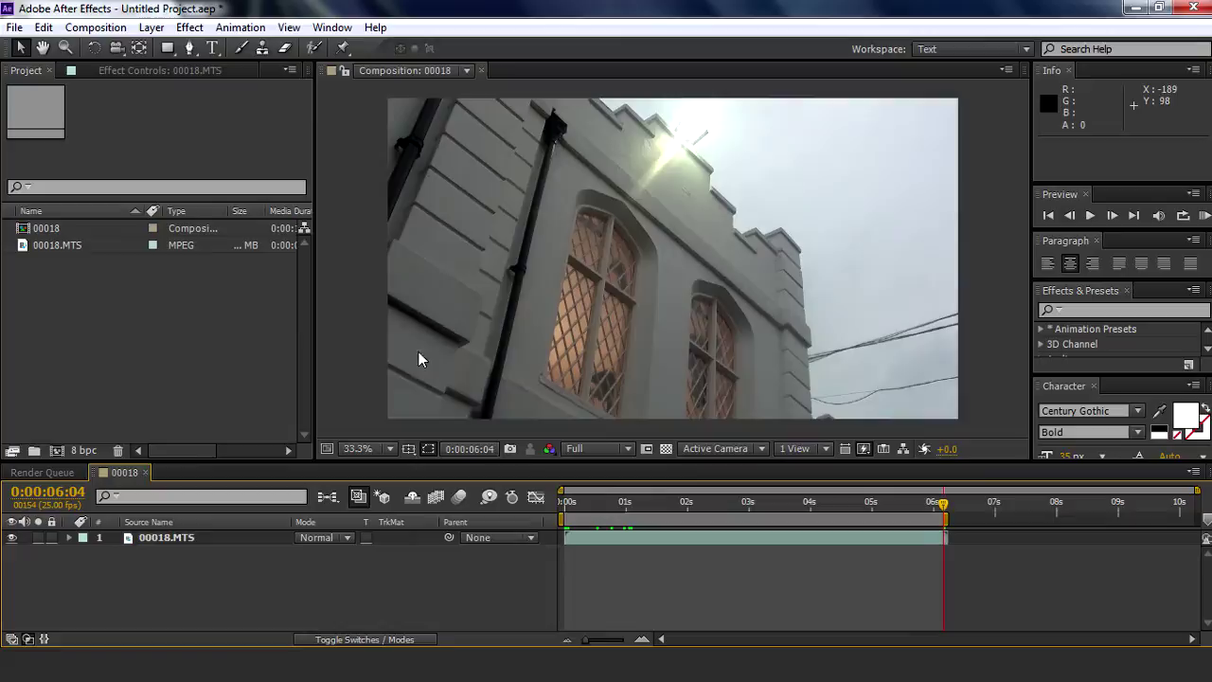
{"action": "left_click", "coordinate": [144, 542]}
{"action": "left_click", "coordinate": [144, 542]}
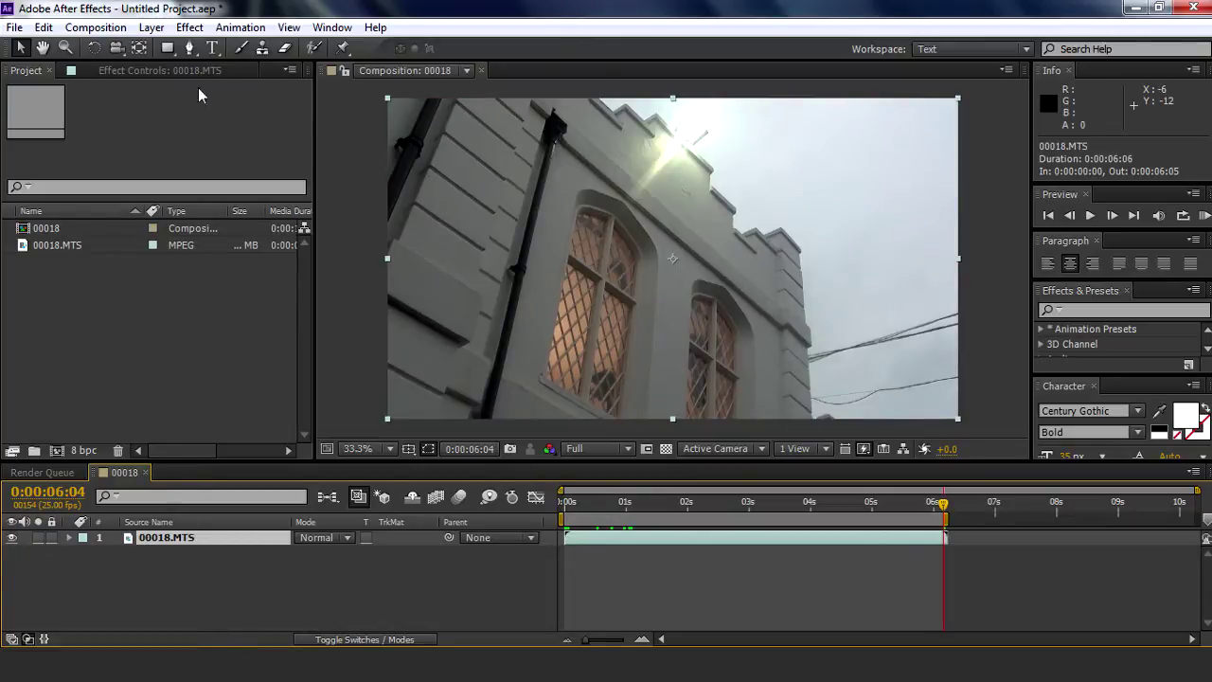
{"action": "left_click", "coordinate": [190, 27]}
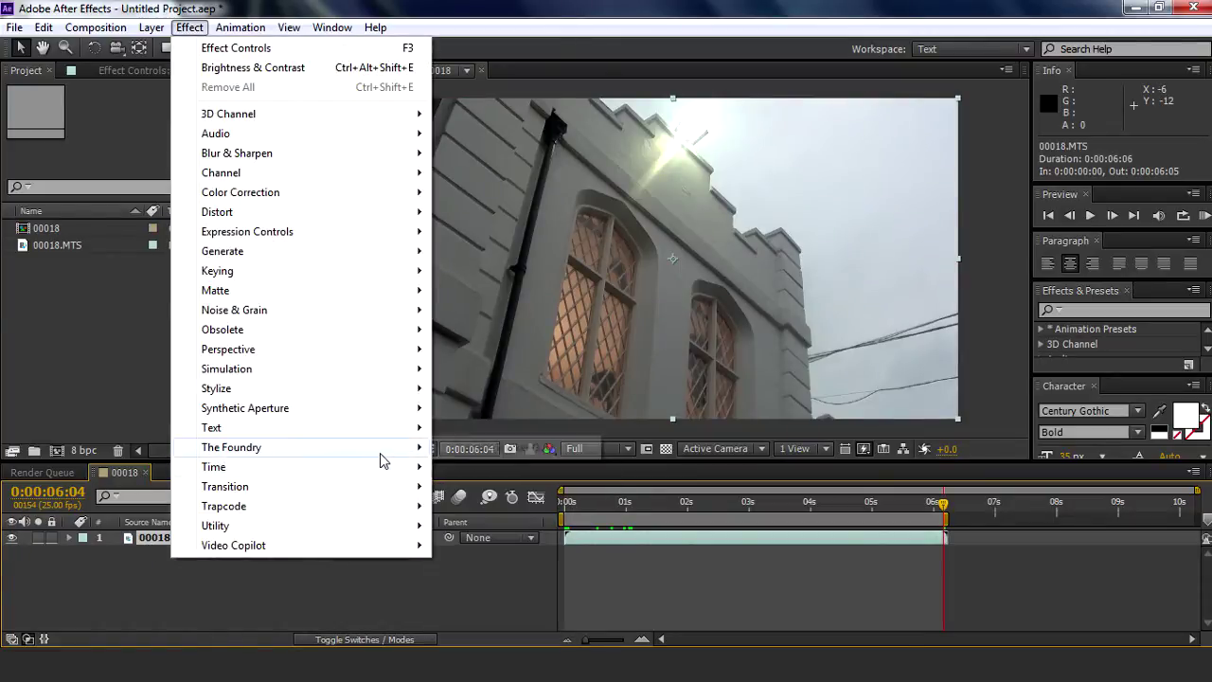
{"action": "mouse_move", "coordinate": [387, 453]}
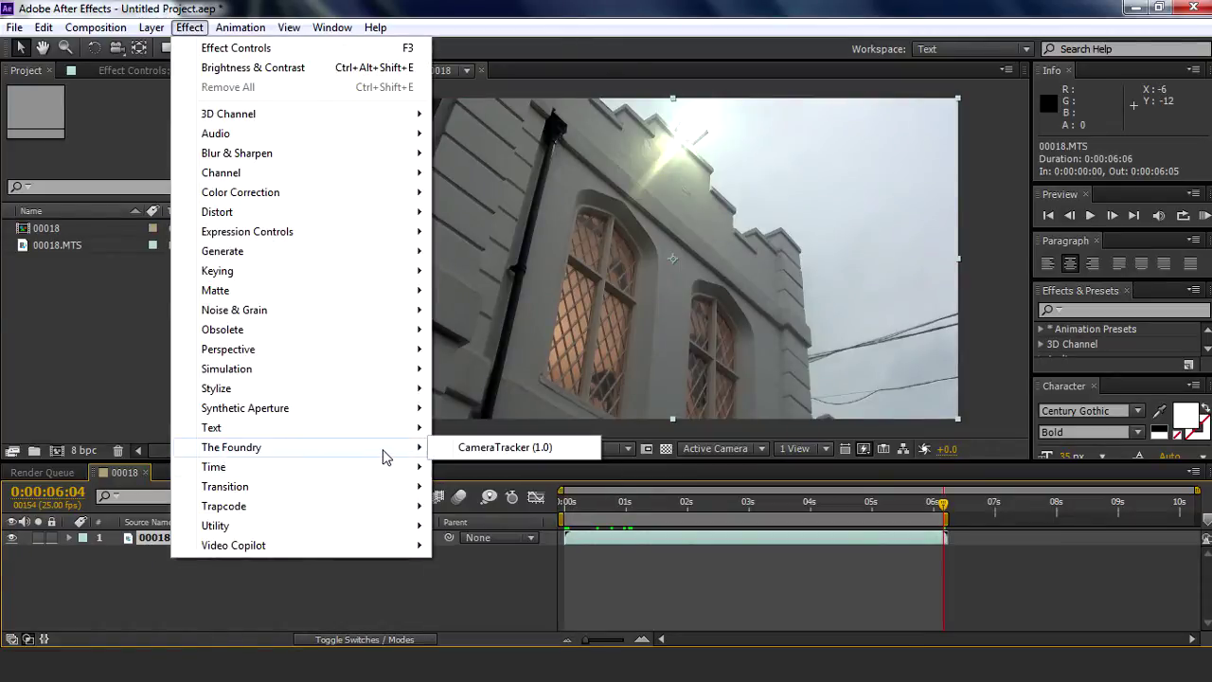
{"action": "left_click", "coordinate": [508, 450]}
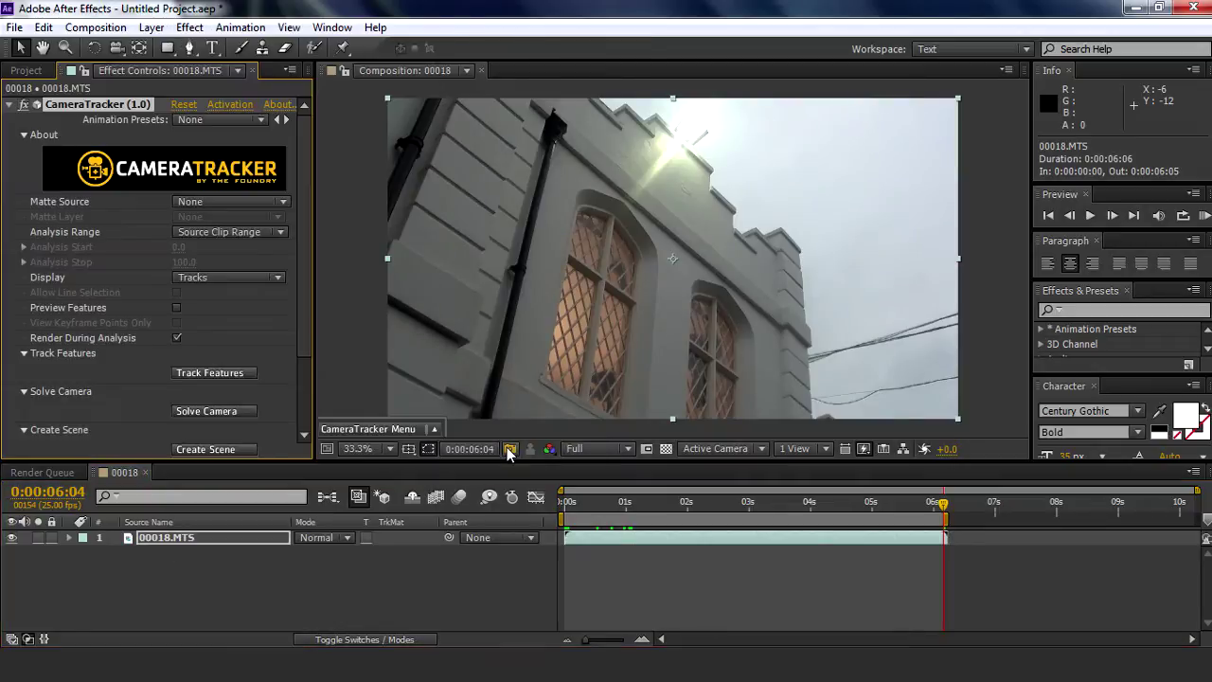
- Zoom the viewer to 100%, scroll Effect Controls to the top, and return to the footage start
{"action": "scroll", "coordinate": [292, 313], "scroll_direction": "down", "scroll_amount": 2}
{"action": "key", "text": "slash"}
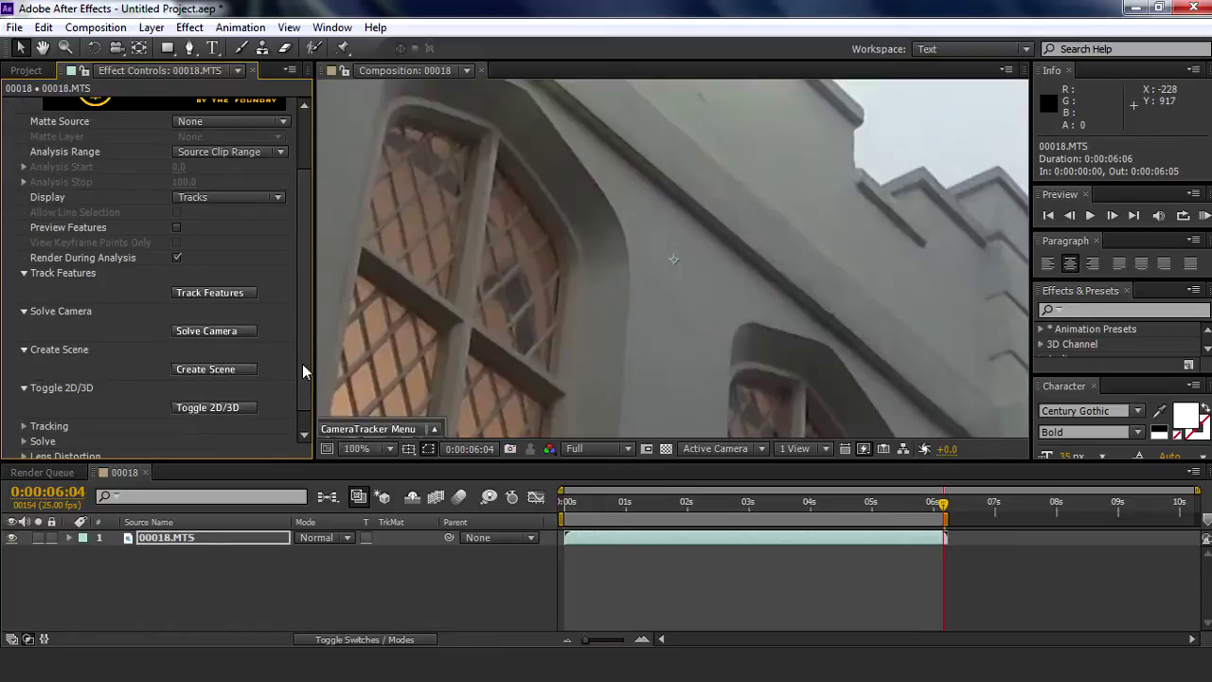
{"action": "scroll", "coordinate": [275, 346], "scroll_direction": "up", "scroll_amount": 1}
{"action": "scroll", "coordinate": [600, 290], "scroll_direction": "down", "scroll_amount": 2}
{"action": "scroll", "coordinate": [601, 290], "scroll_direction": "up", "scroll_amount": 1}
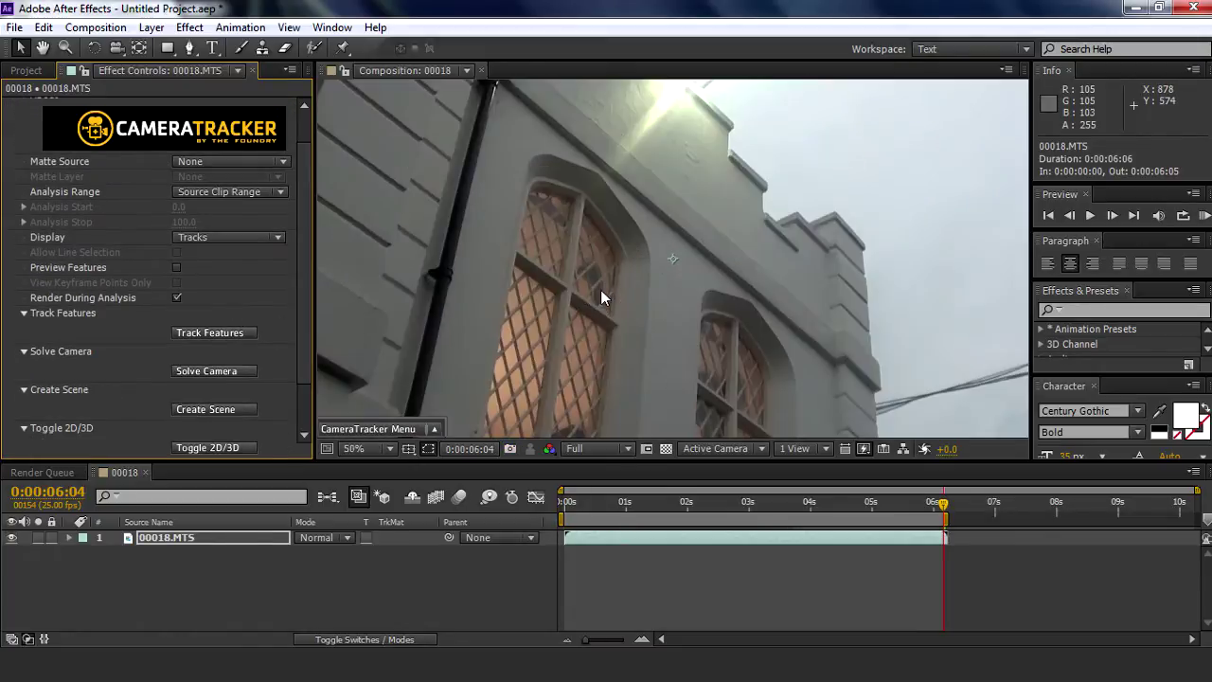
{"action": "scroll", "coordinate": [303, 284], "scroll_direction": "up", "scroll_amount": 1}
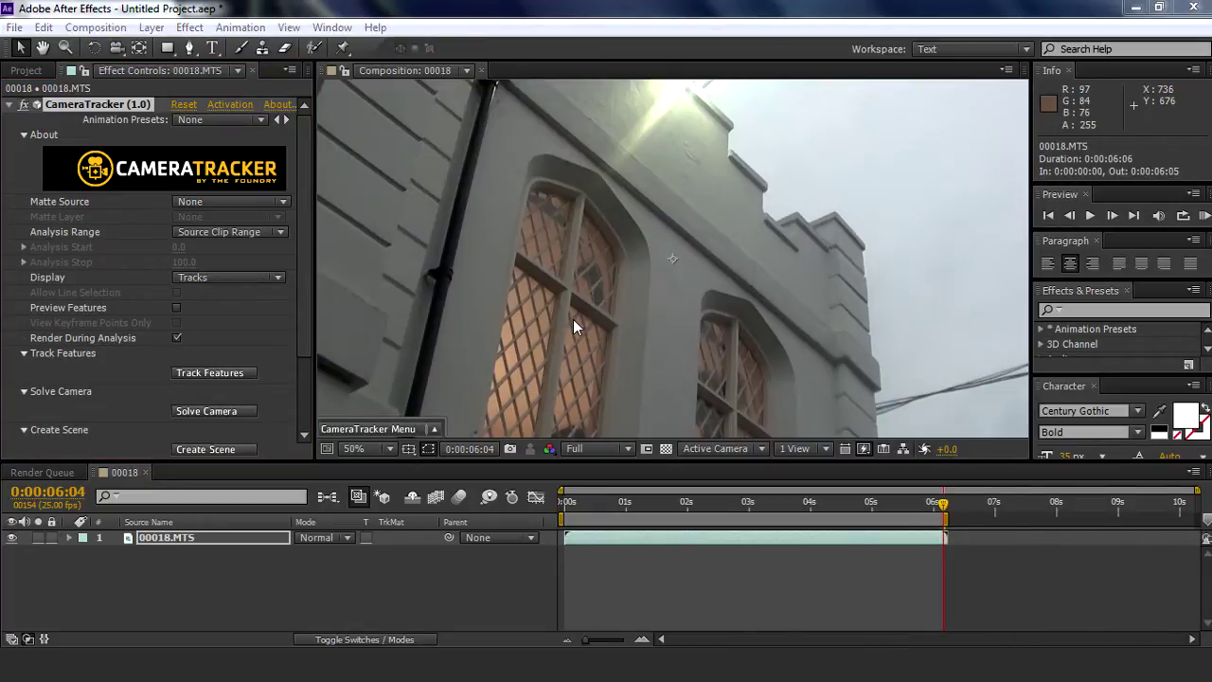
{"action": "left_click_drag", "start_coordinate": [304, 244], "coordinate": [300, 294]}
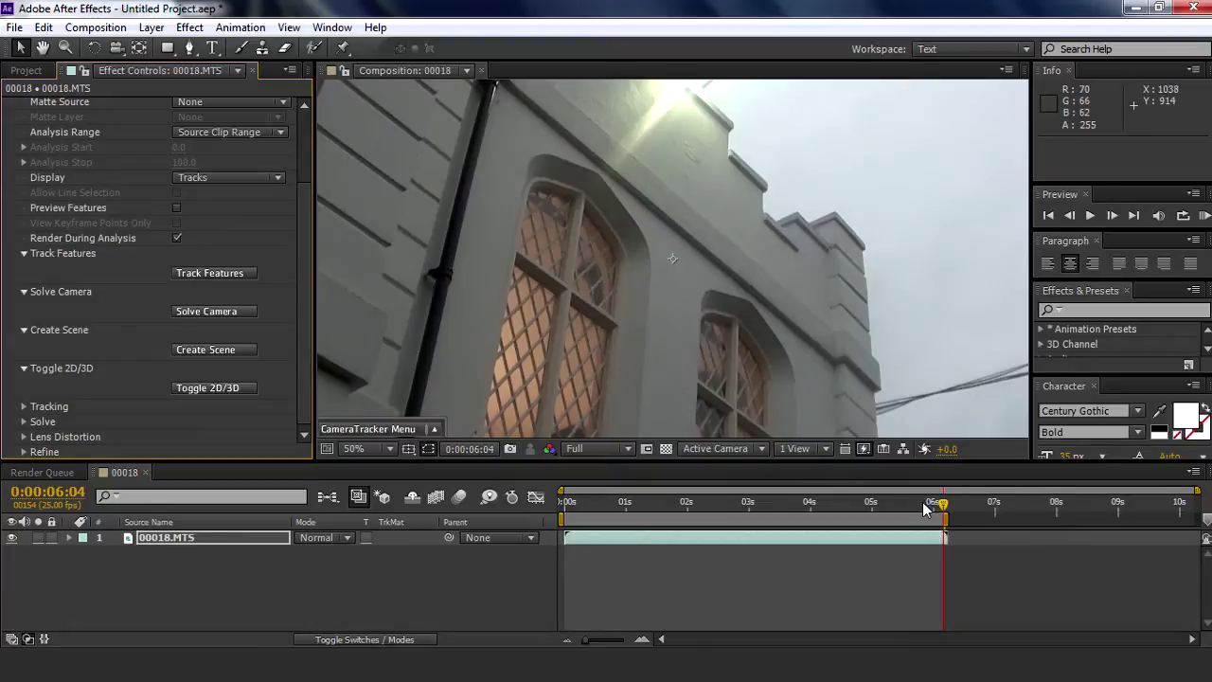
{"action": "left_click_drag", "start_coordinate": [940, 504], "coordinate": [541, 506]}
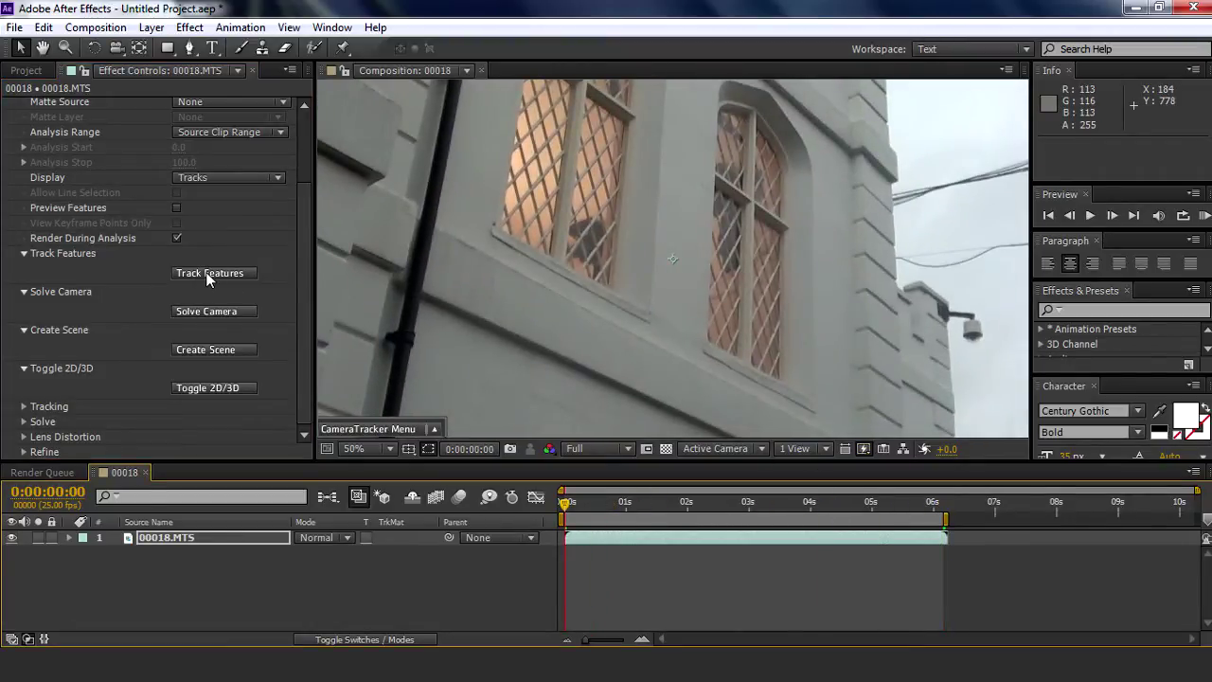
- Set the preview resolution to Full and fit the frame in the viewer
{"action": "left_click", "coordinate": [577, 449]}
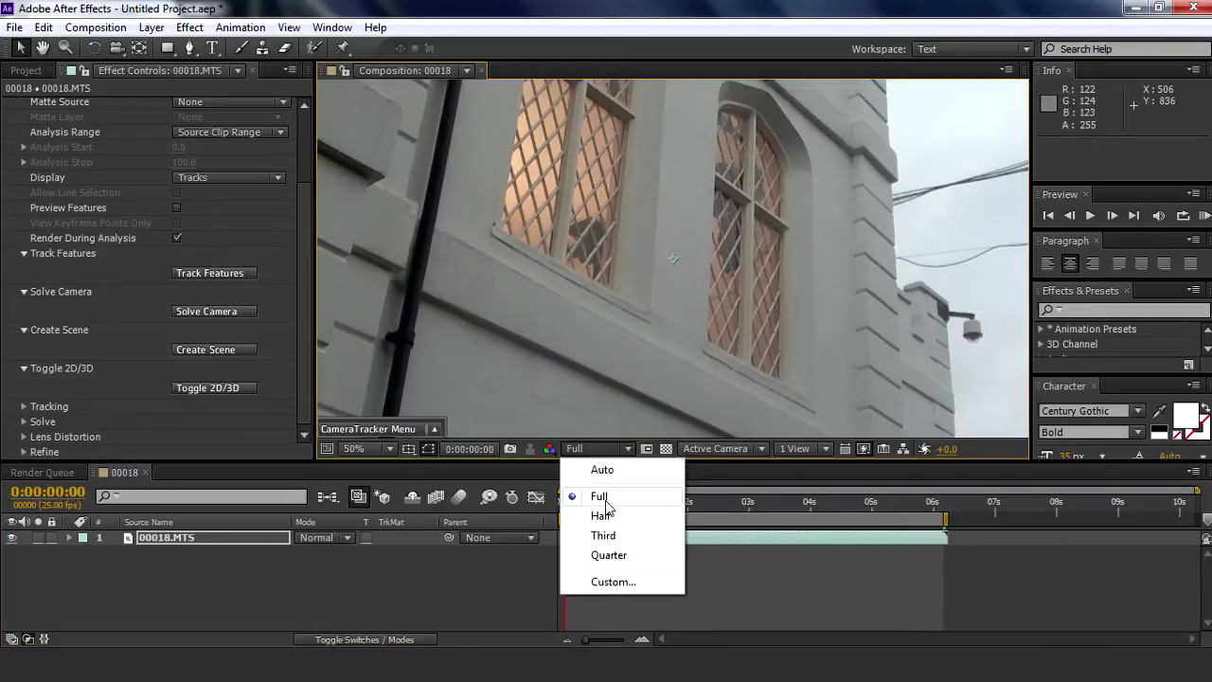
{"action": "left_click", "coordinate": [600, 496]}
{"action": "left_click", "coordinate": [365, 449]}
{"action": "left_click", "coordinate": [398, 147]}
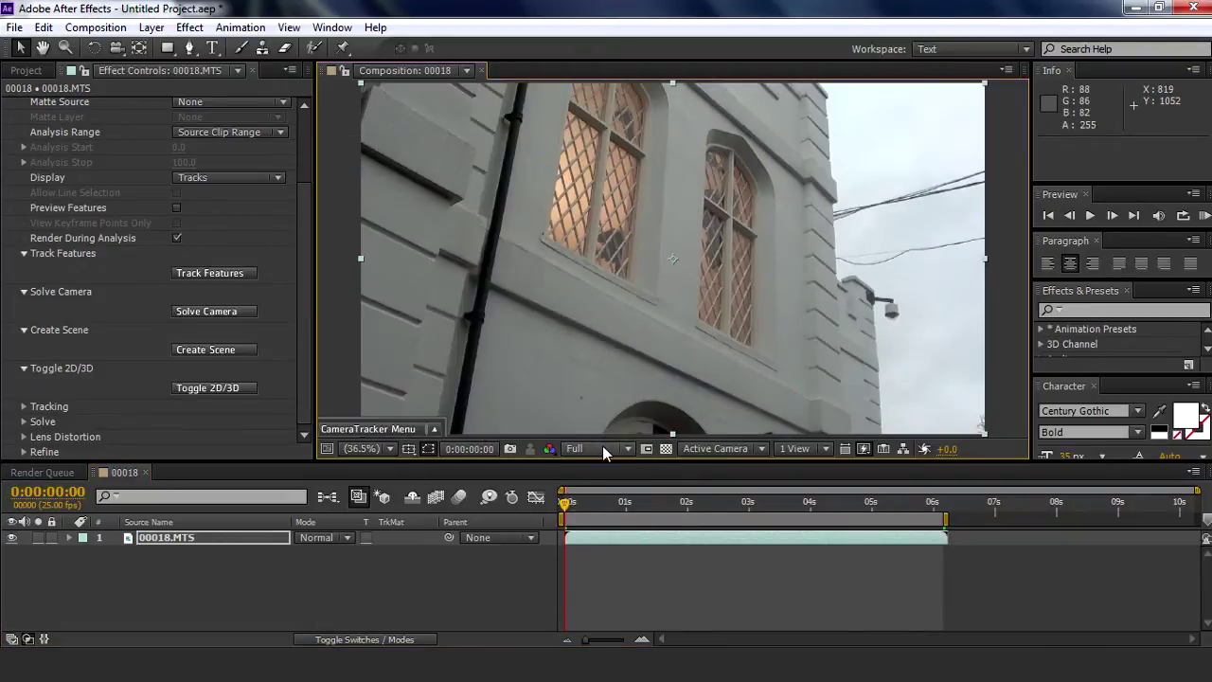
{"action": "left_click", "coordinate": [606, 453]}
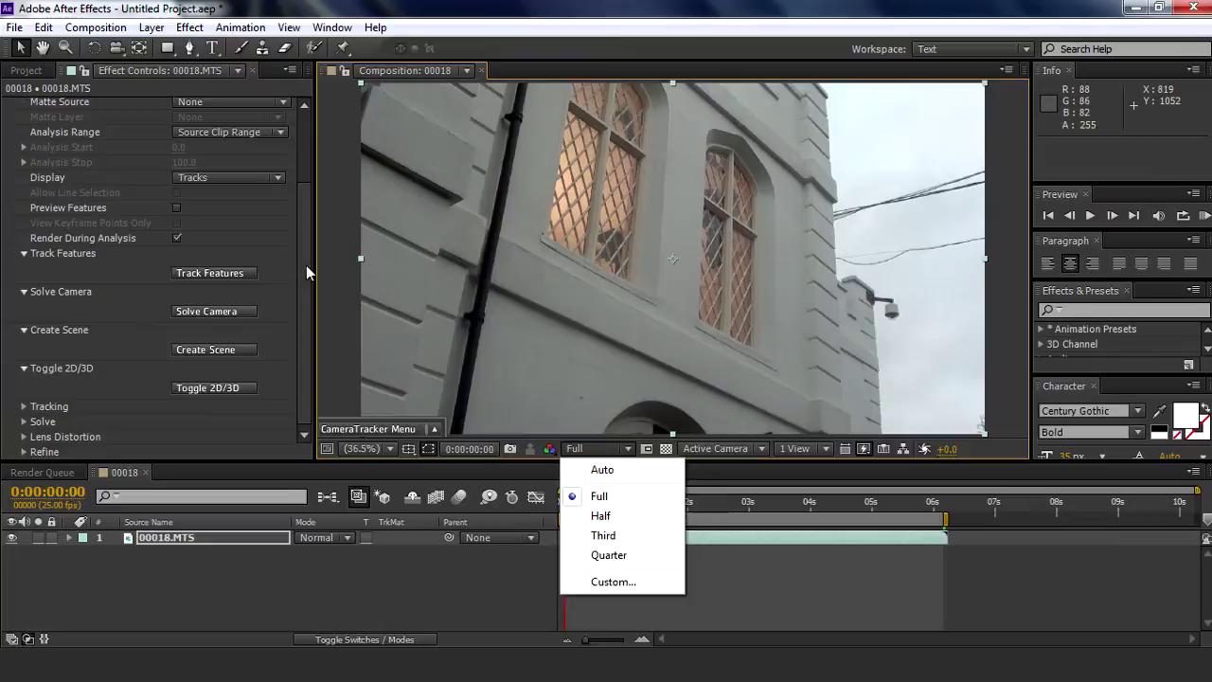
{"action": "left_click_drag", "start_coordinate": [306, 273], "coordinate": [305, 193]}
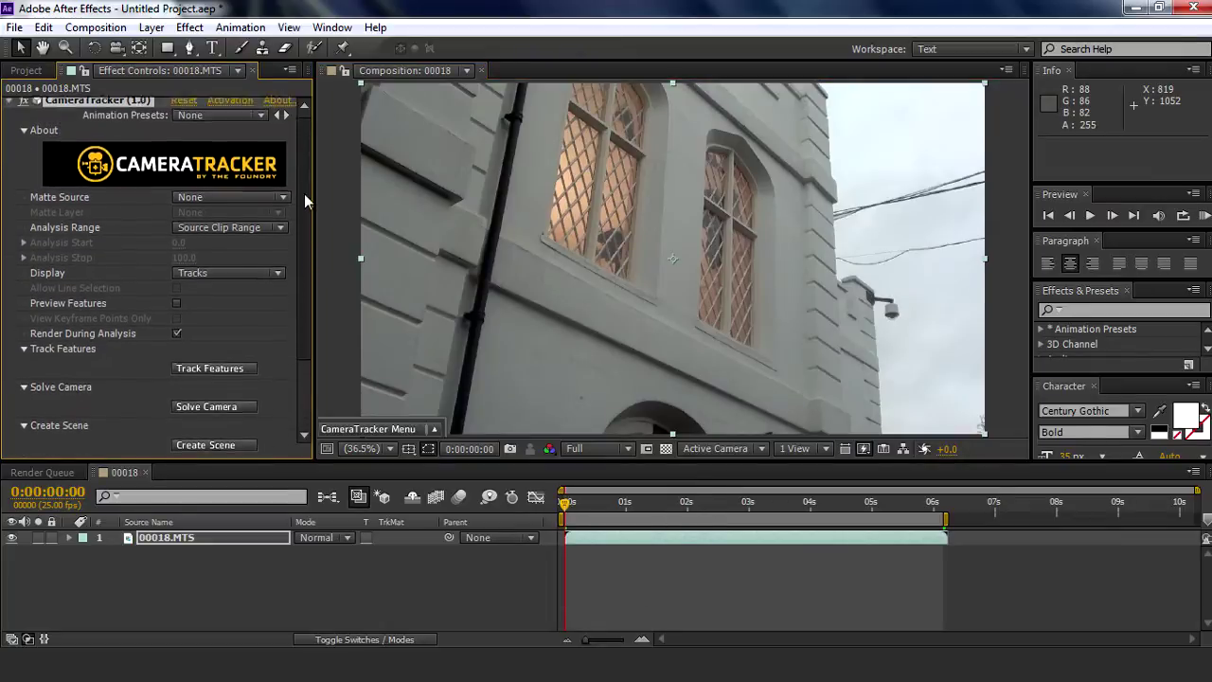
- Track features through the building footage, then solve the camera to a 1.29-pixel RMS error
{"action": "left_click", "coordinate": [210, 374]}
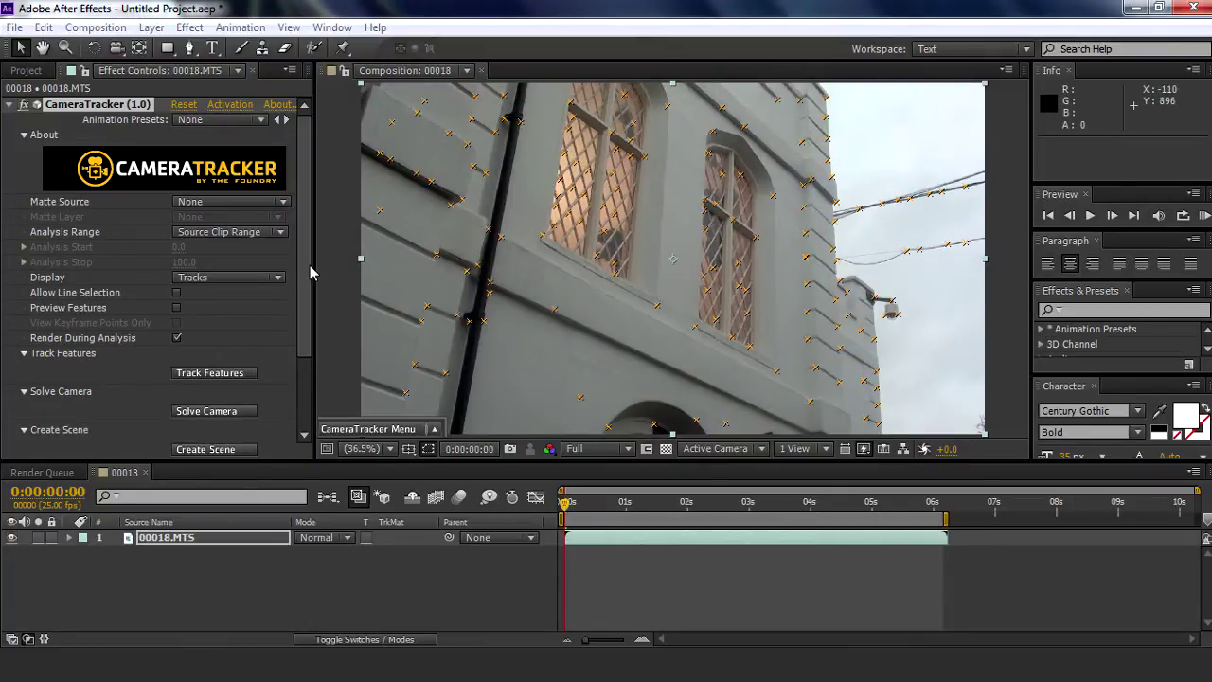
{"action": "scroll", "coordinate": [218, 331], "scroll_direction": "down", "scroll_amount": 3}
{"action": "left_click", "coordinate": [207, 310]}
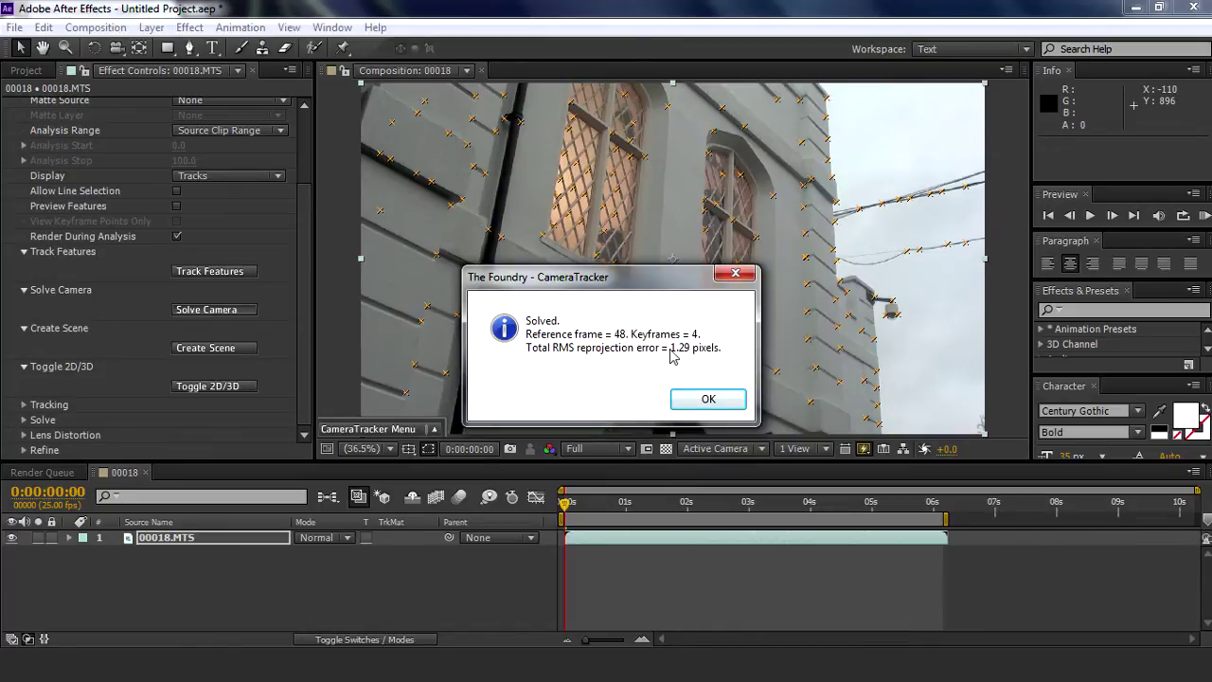
- Accept the solve and use Create Scene to add CameraTracker-Camera(1) parented to NullObject(1)
{"action": "left_click", "coordinate": [708, 399]}
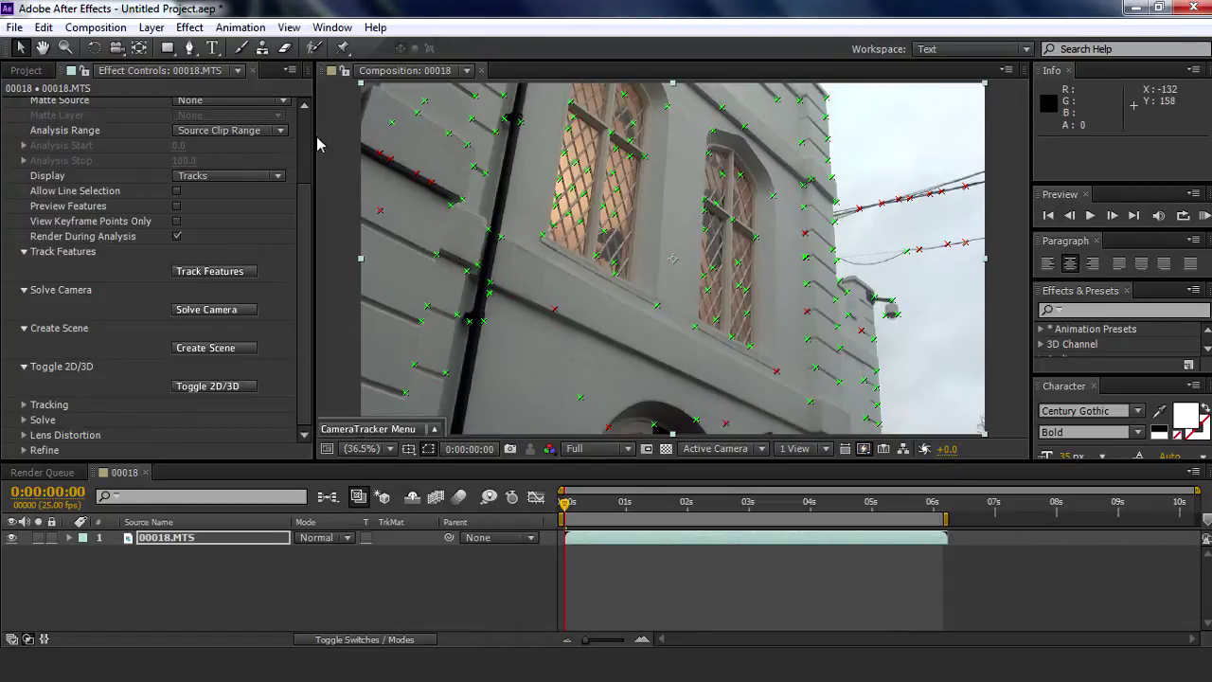
{"action": "left_click", "coordinate": [205, 347]}
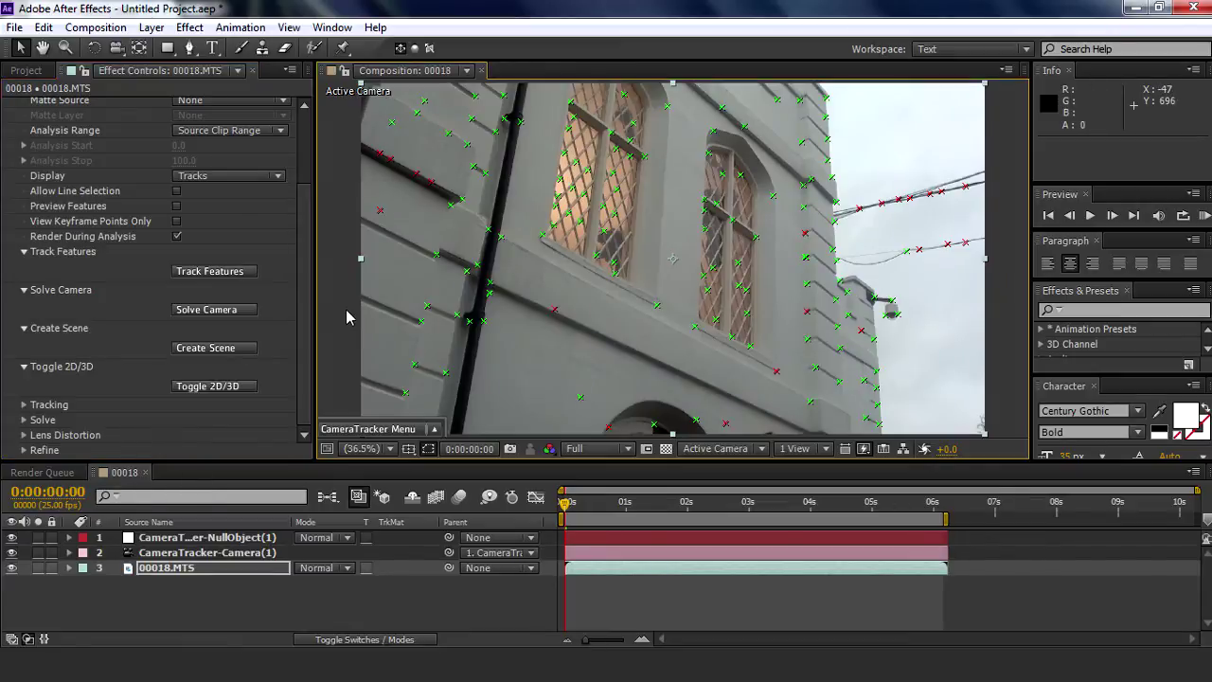
{"action": "scroll", "coordinate": [4, 147], "scroll_direction": "up", "scroll_amount": 3}
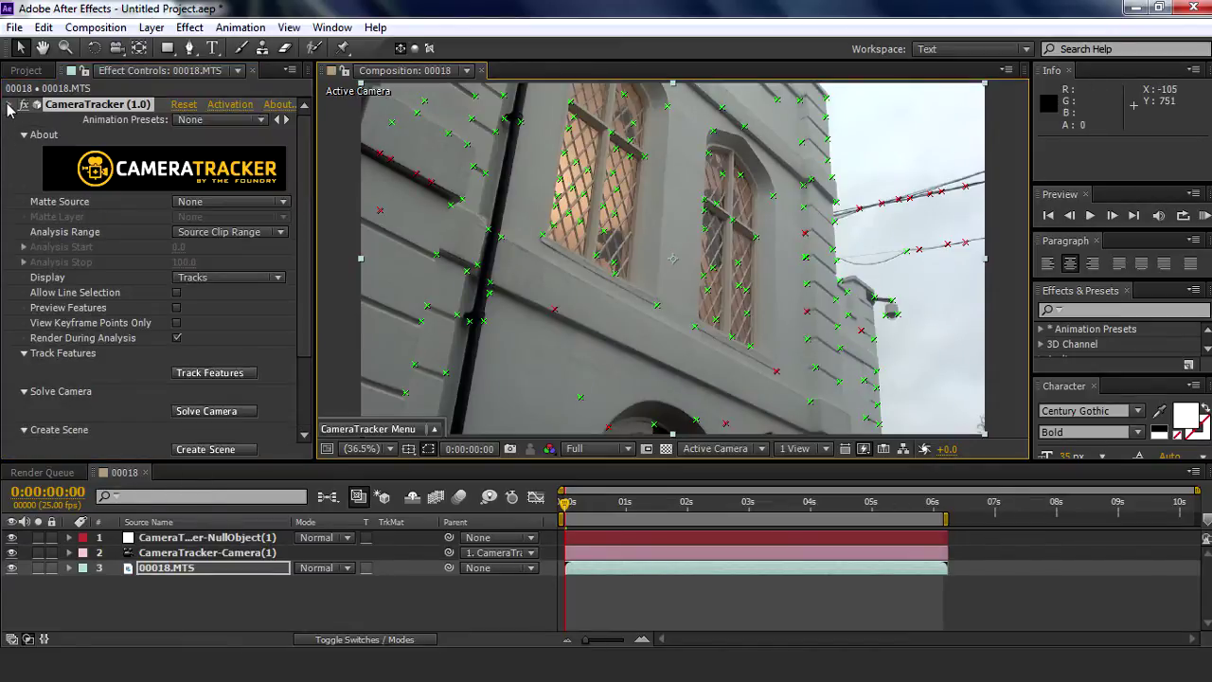
- Draw a paragraph text box over the building and type TEST
{"action": "left_click", "coordinate": [10, 106]}
{"action": "left_click", "coordinate": [213, 48]}
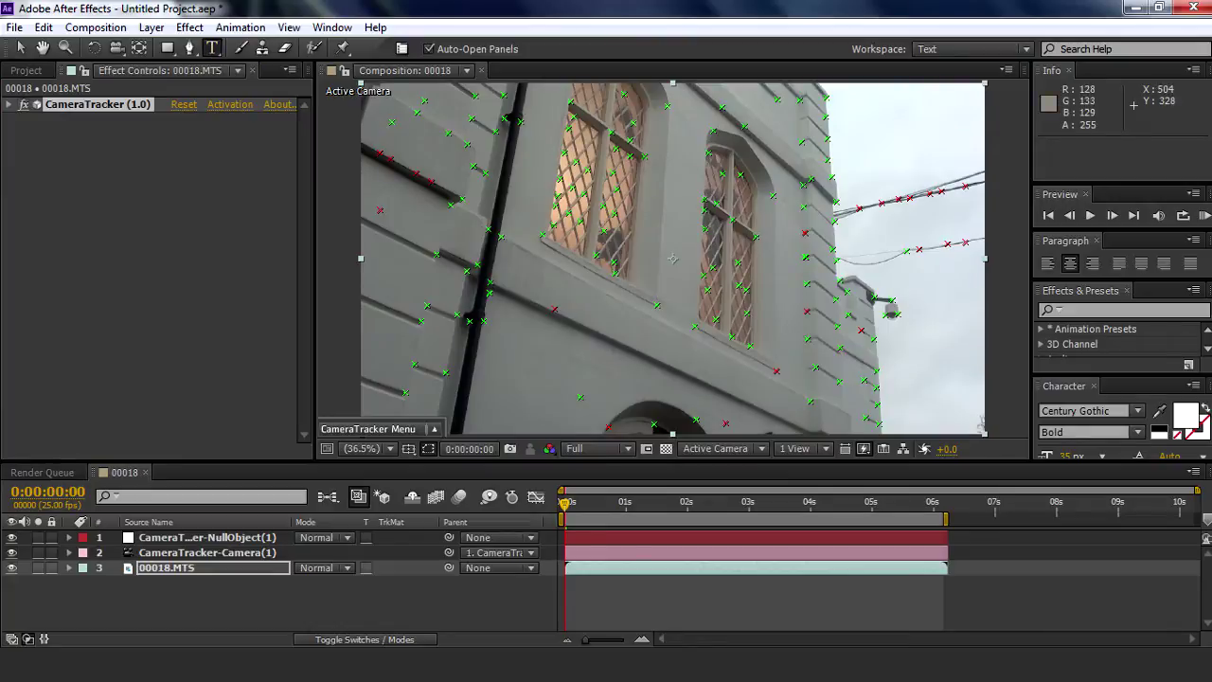
{"action": "left_click_drag", "start_coordinate": [474, 186], "coordinate": [901, 373]}
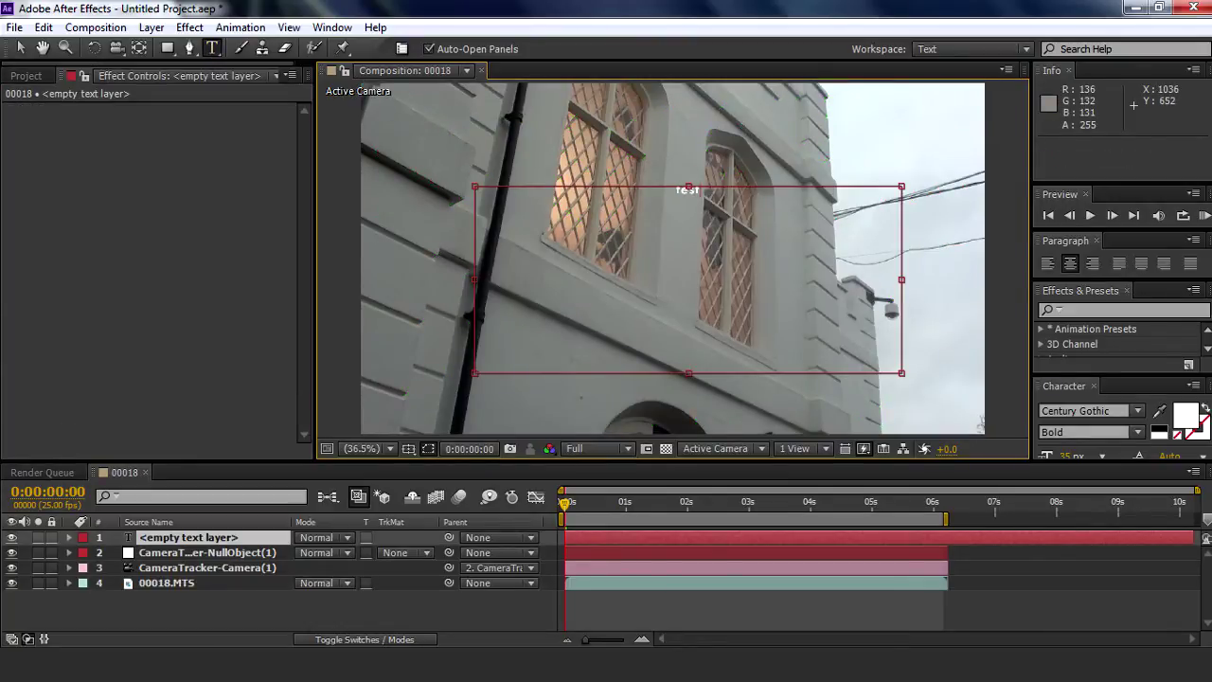
{"action": "key", "text": "ctrl+a"}
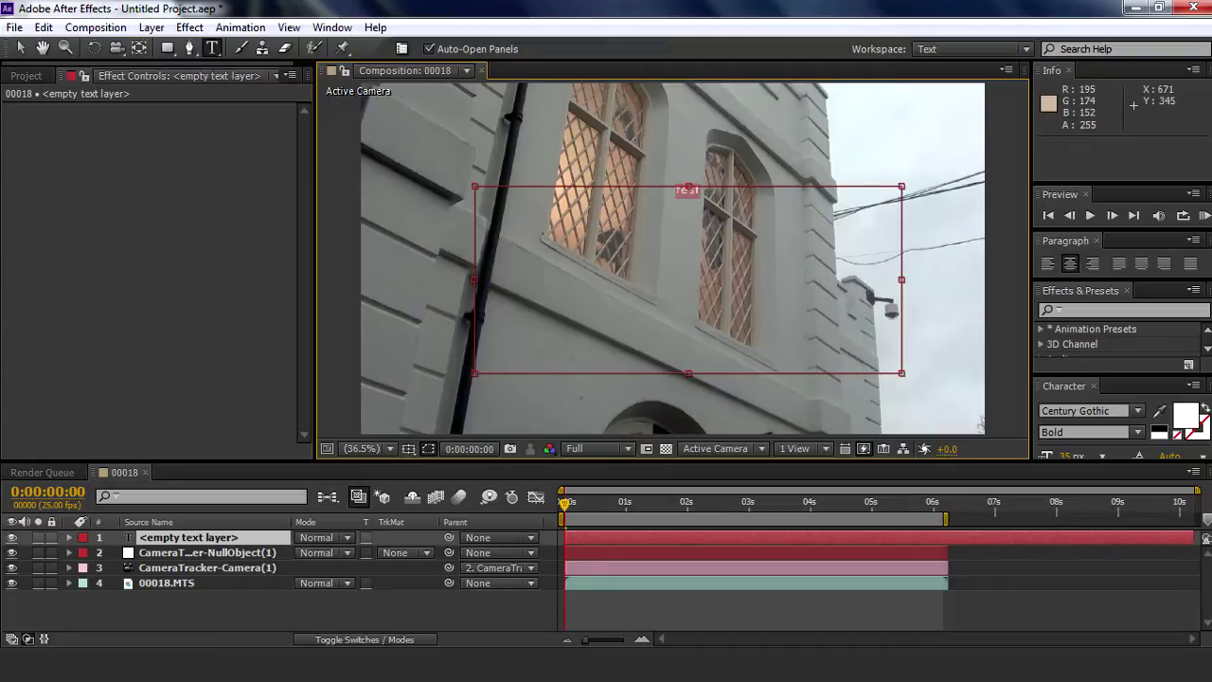
{"action": "type", "text": "TEST"}
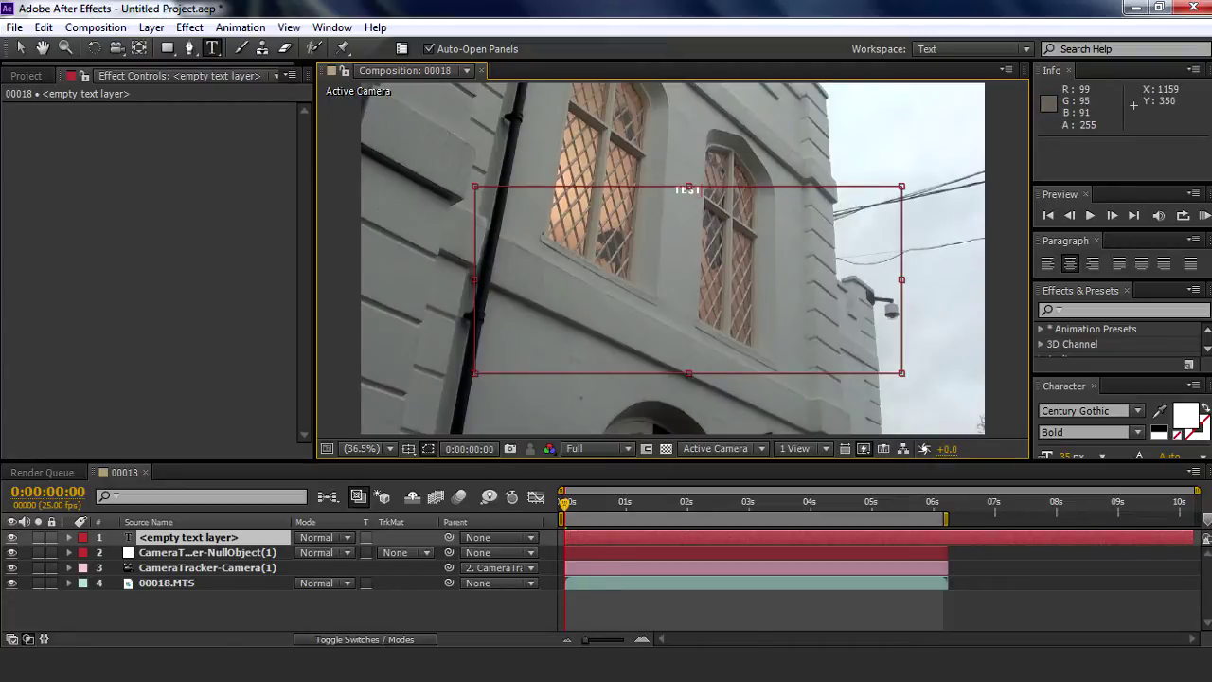
- Enlarge the TEST text to 166 px Century Gothic Bold and return to the Selection tool
{"action": "key", "text": "ctrl+a"}
{"action": "left_click_drag", "start_coordinate": [1127, 375], "coordinate": [1127, 344]}
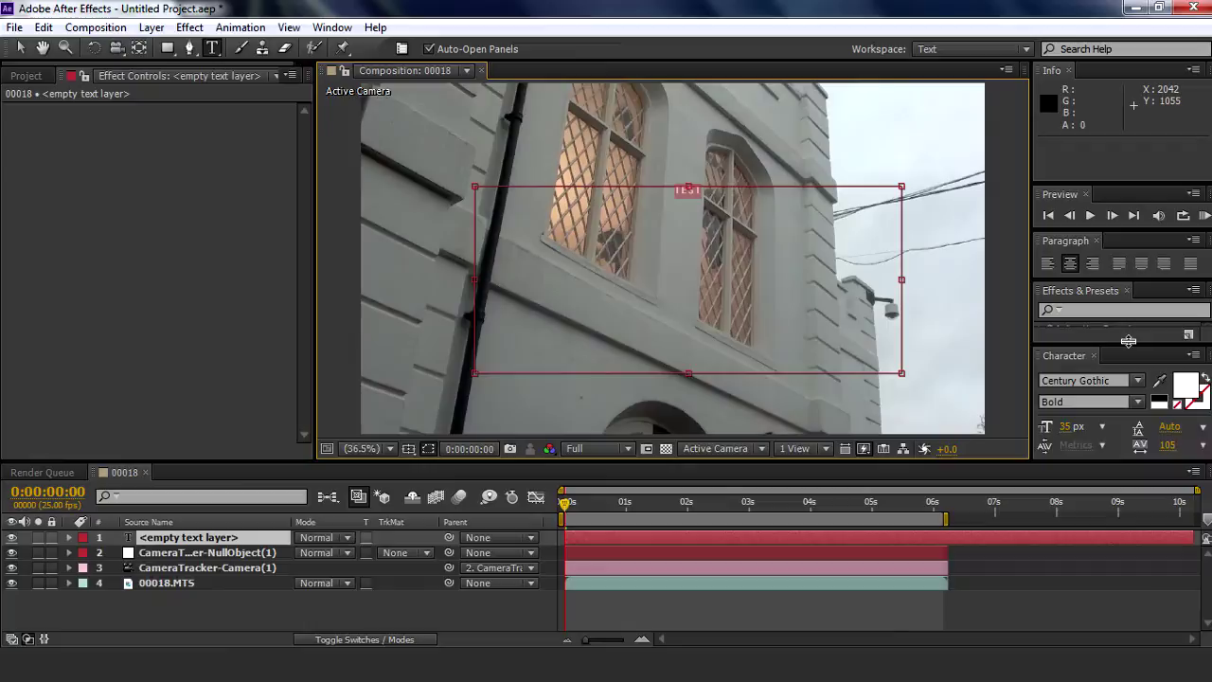
{"action": "left_click_drag", "start_coordinate": [1068, 426], "coordinate": [1185, 429]}
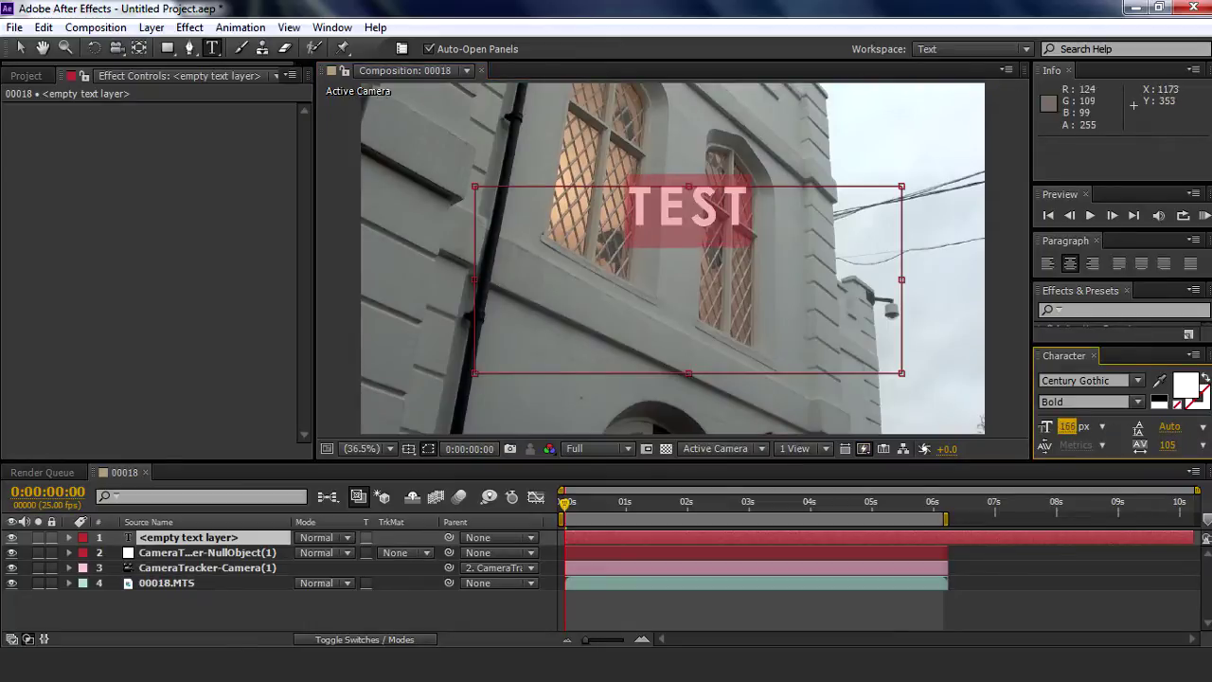
{"action": "key", "text": "KP_Enter"}
{"action": "key", "text": "Caps_Lock"}
{"action": "left_click", "coordinate": [21, 48]}
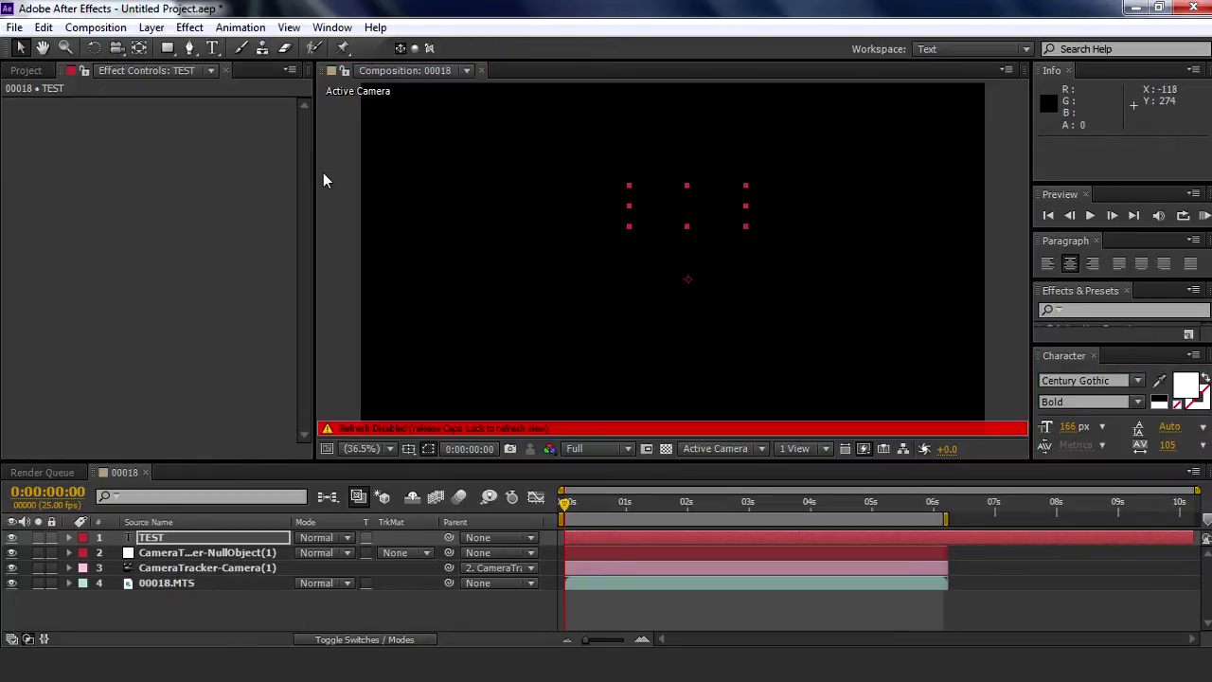
{"action": "key", "text": "Caps_Lock"}
{"action": "left_click", "coordinate": [346, 216]}
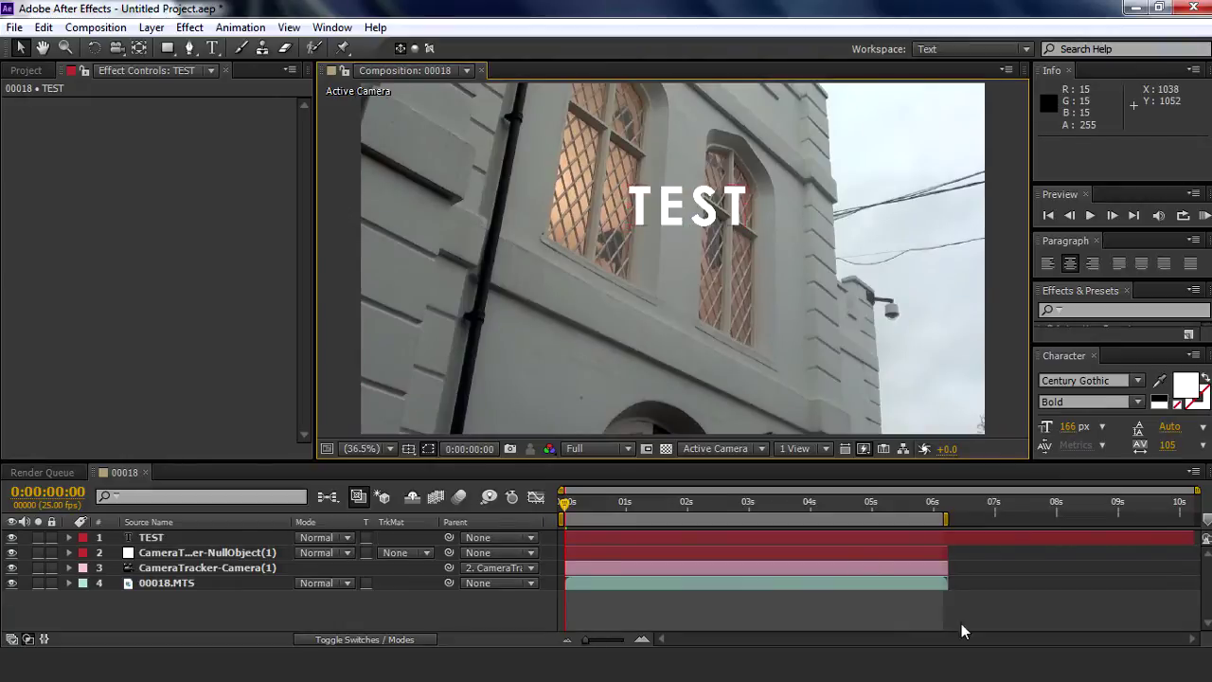
{"action": "left_click", "coordinate": [961, 625]}
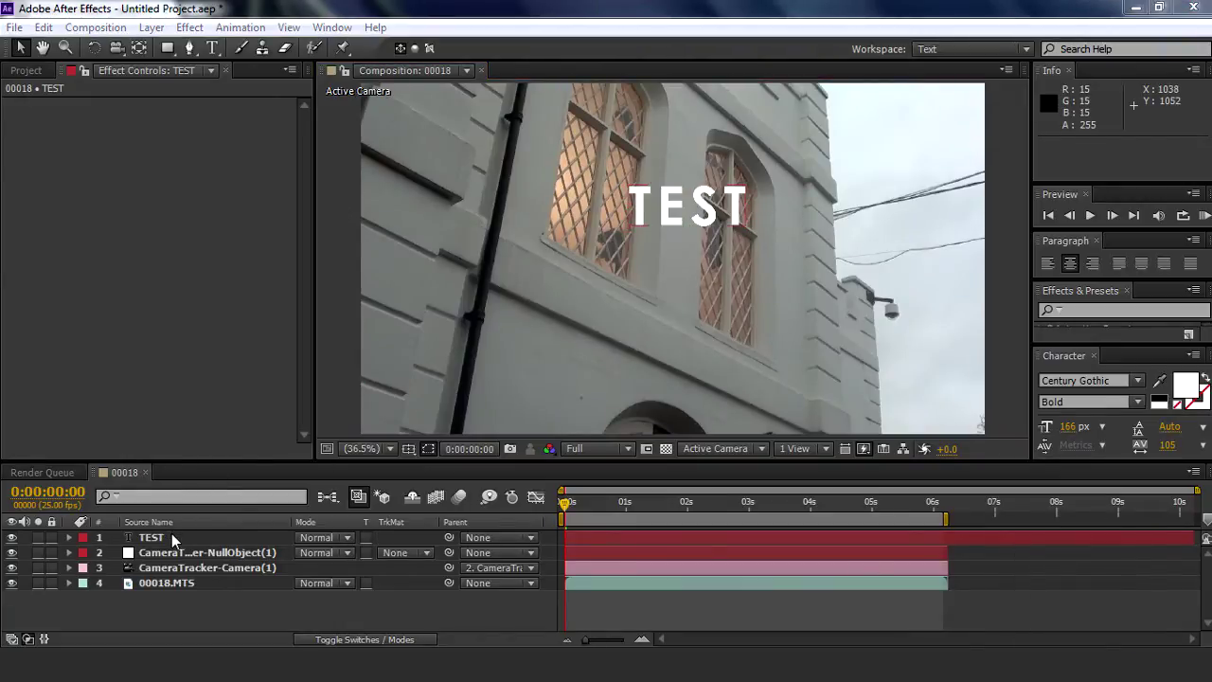
- Add a 1920×1080 black solid layer on top of the composition
{"action": "left_click", "coordinate": [152, 27]}
{"action": "mouse_move", "coordinate": [241, 43]}
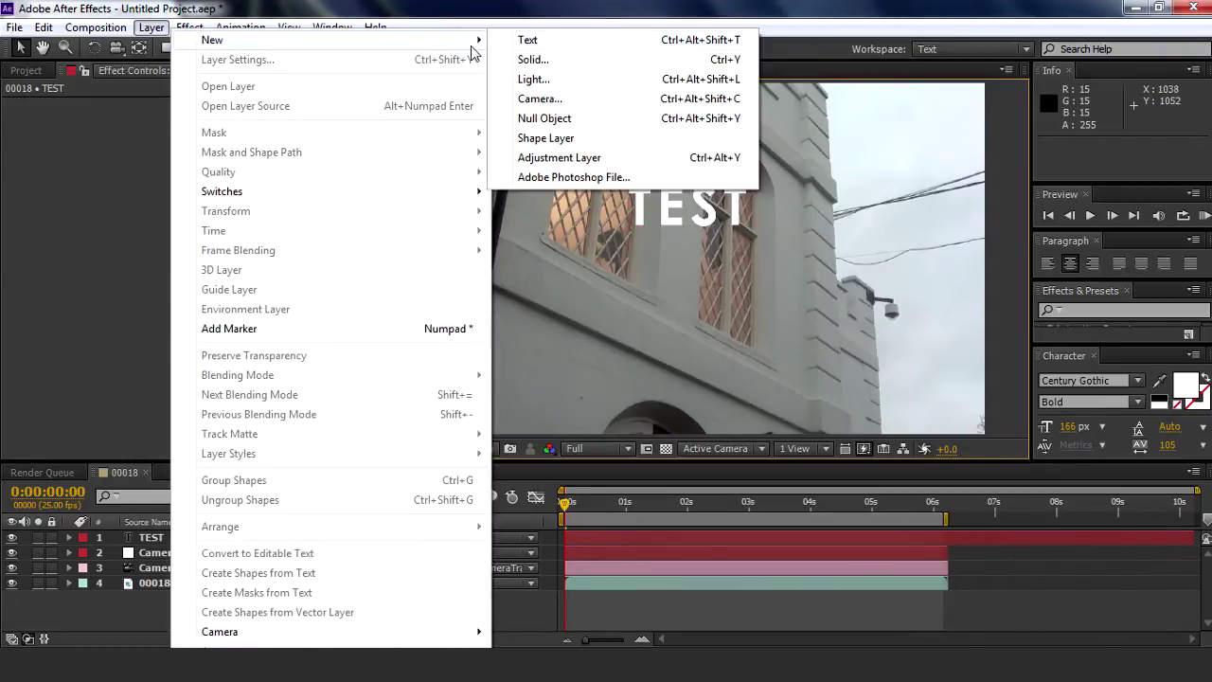
{"action": "left_click", "coordinate": [533, 60]}
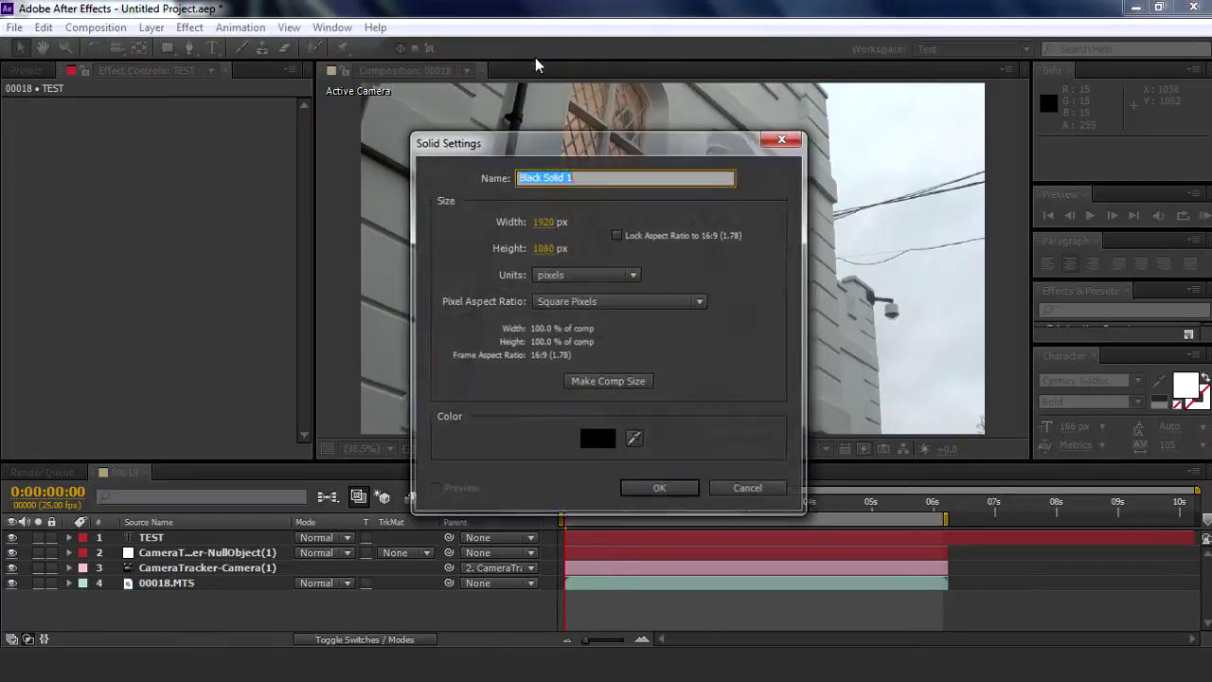
{"action": "left_click", "coordinate": [660, 487]}
- Apply Video Copilot's Element effect to Black Solid 1
{"action": "left_click", "coordinate": [189, 27]}
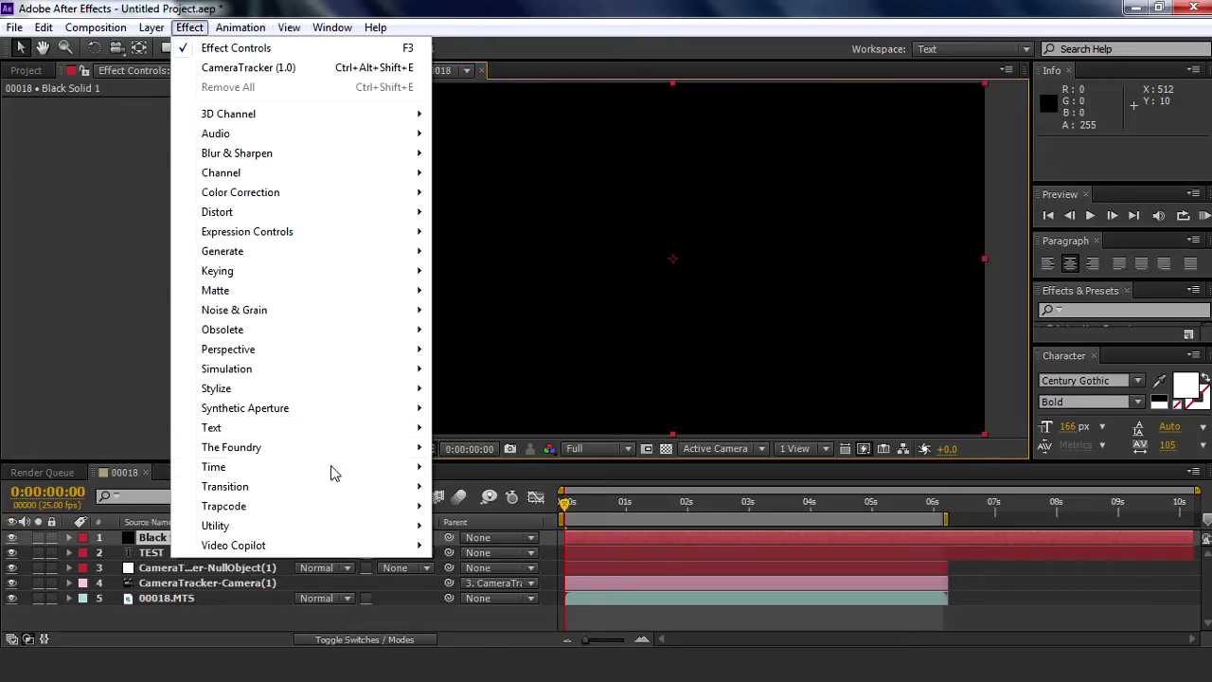
{"action": "mouse_move", "coordinate": [272, 555]}
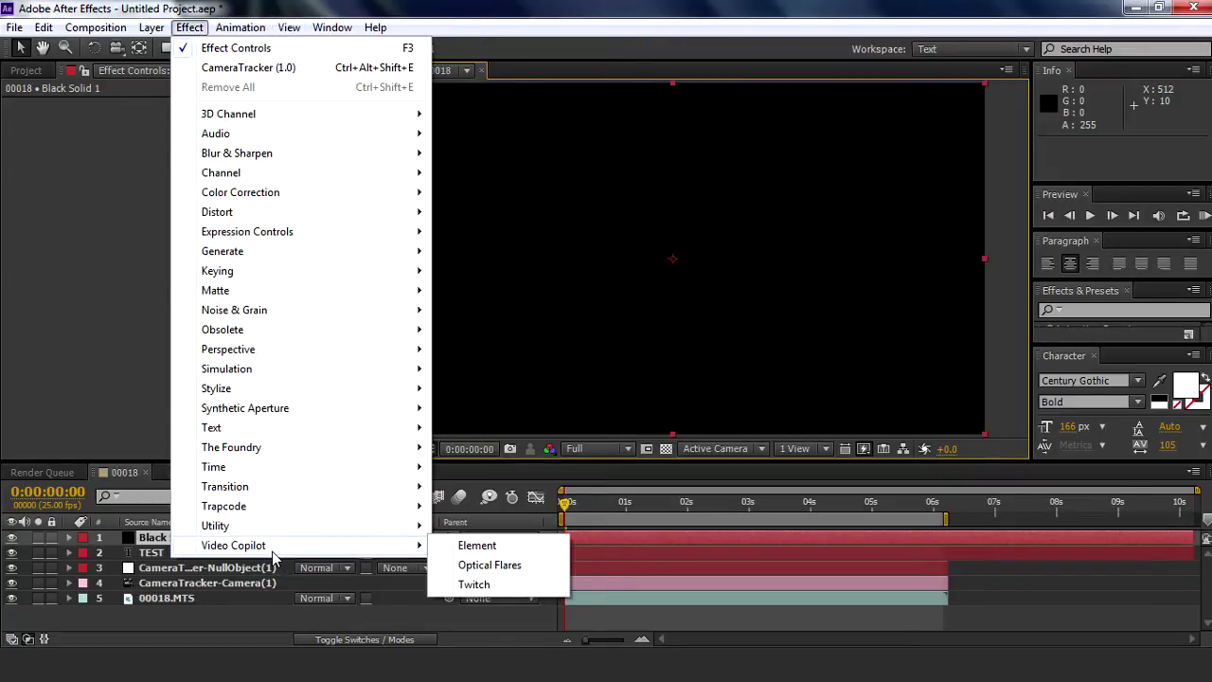
{"action": "left_click", "coordinate": [476, 547]}
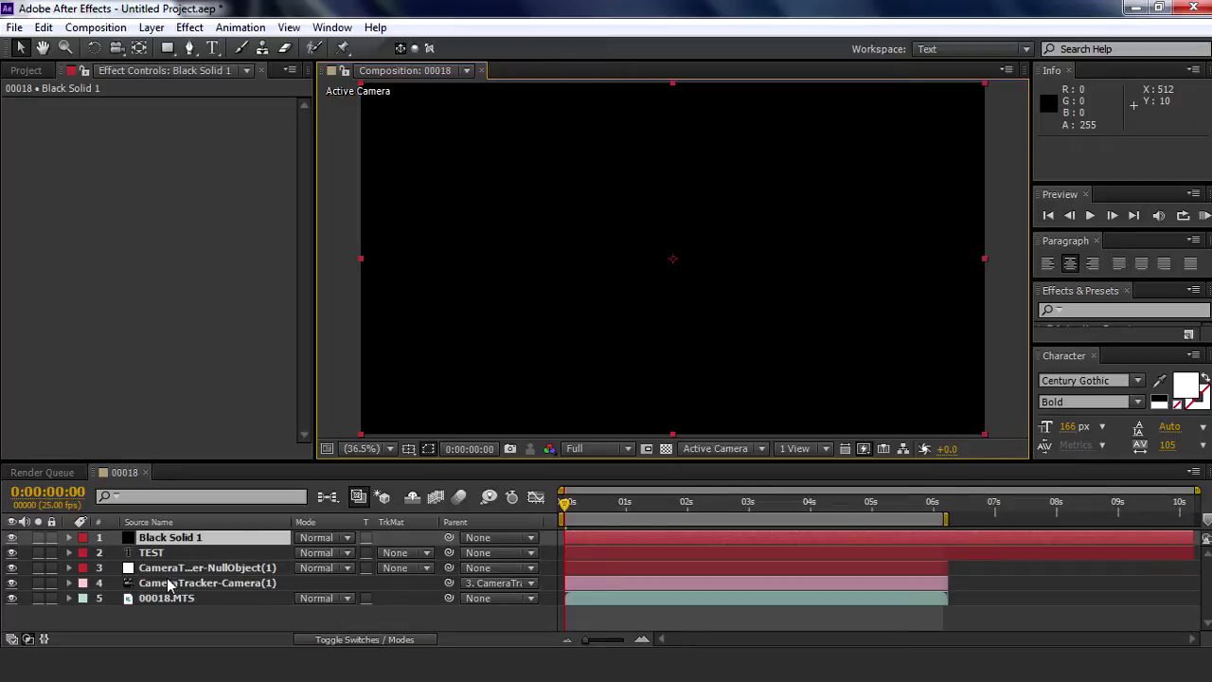
- Set Element's Custom Text and Masks Path Layer 1 to '2. TEST', then open Scene Setup
{"action": "left_click", "coordinate": [169, 537]}
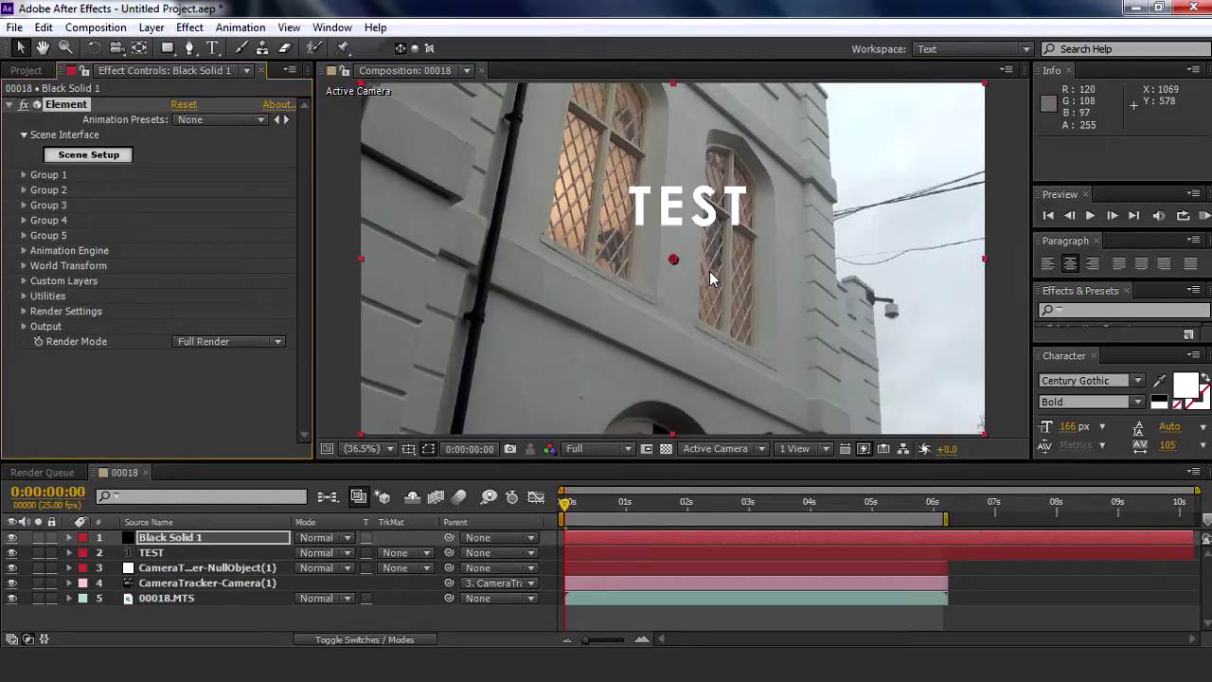
{"action": "left_click", "coordinate": [24, 281]}
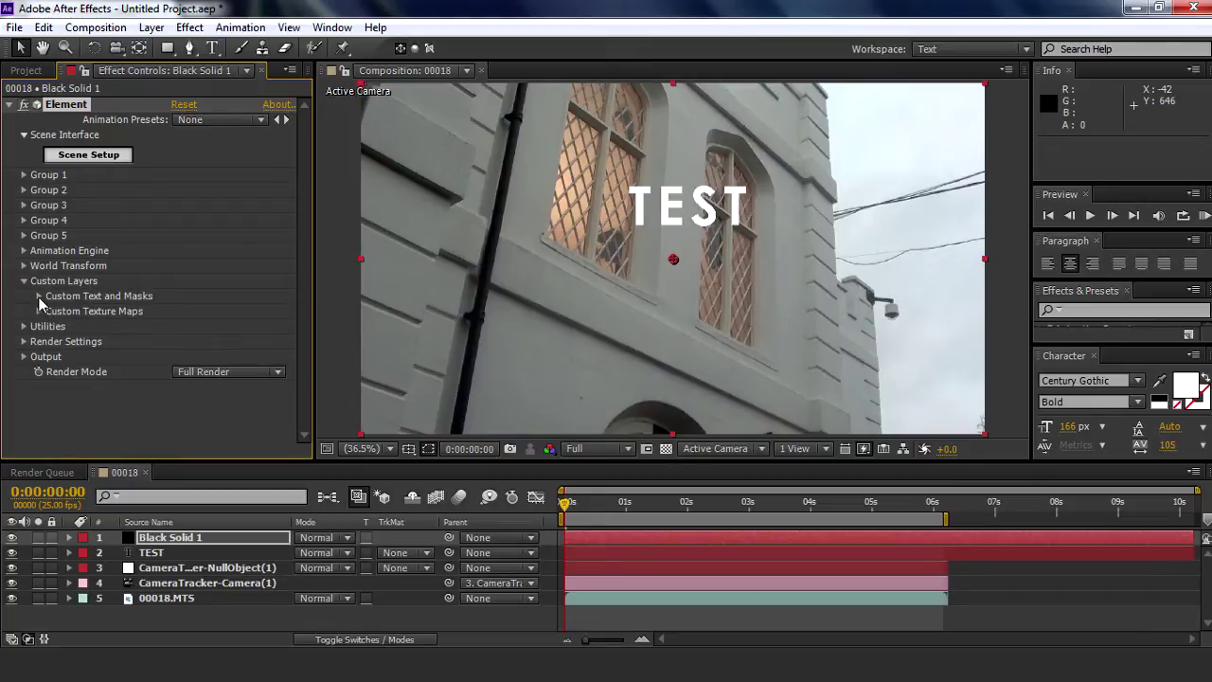
{"action": "left_click", "coordinate": [39, 296]}
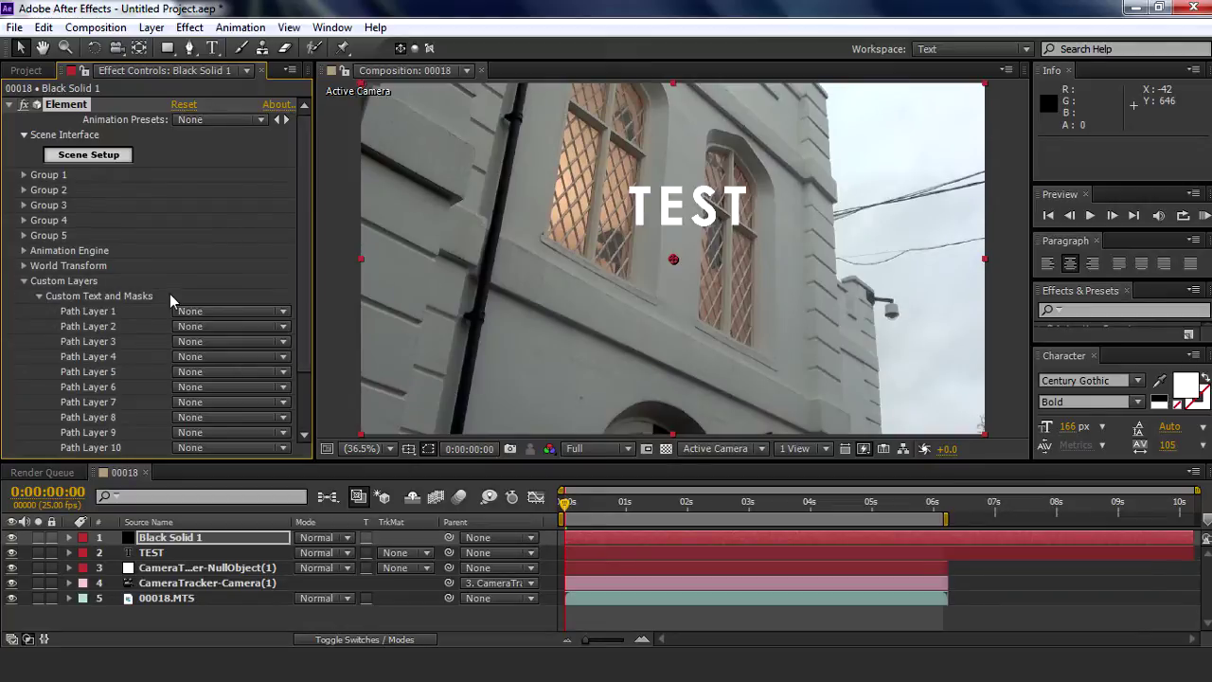
{"action": "left_click", "coordinate": [228, 312]}
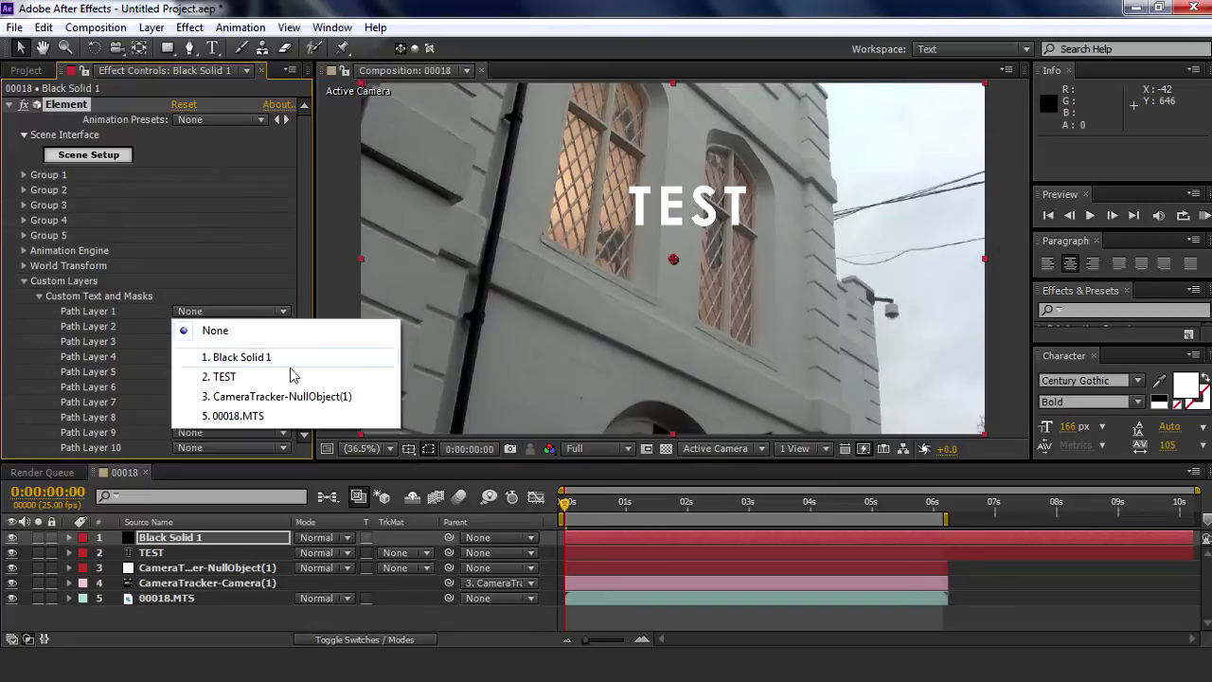
{"action": "left_click", "coordinate": [237, 379]}
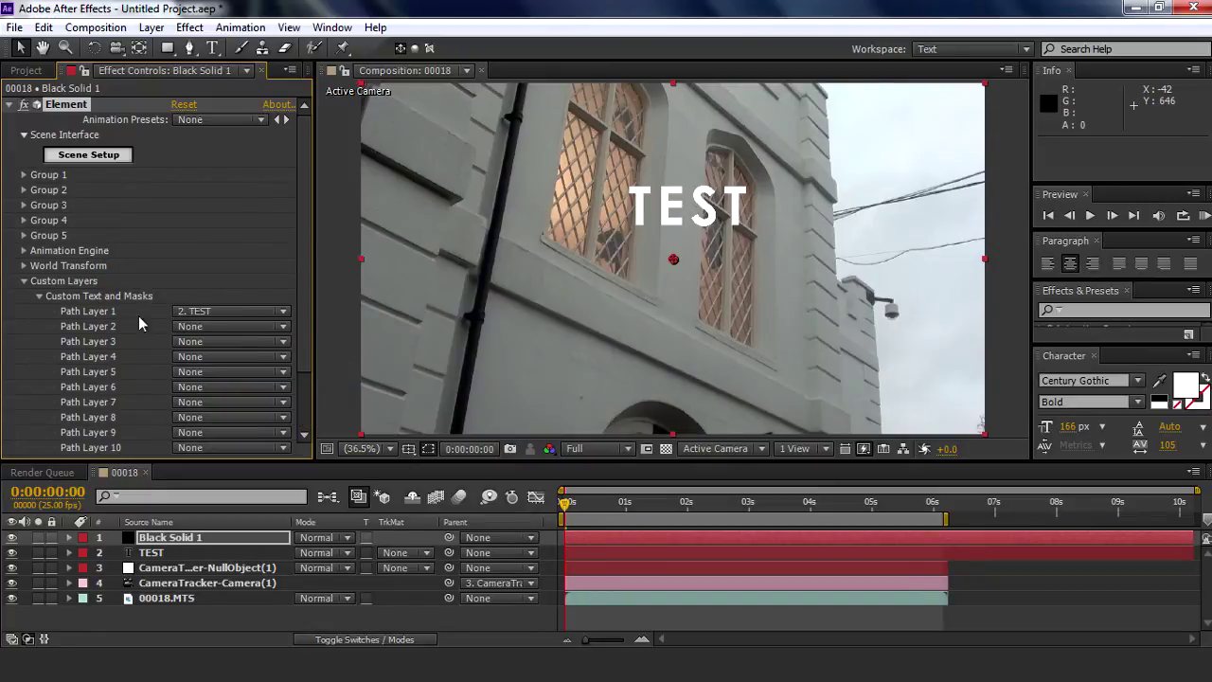
{"action": "left_click", "coordinate": [38, 296]}
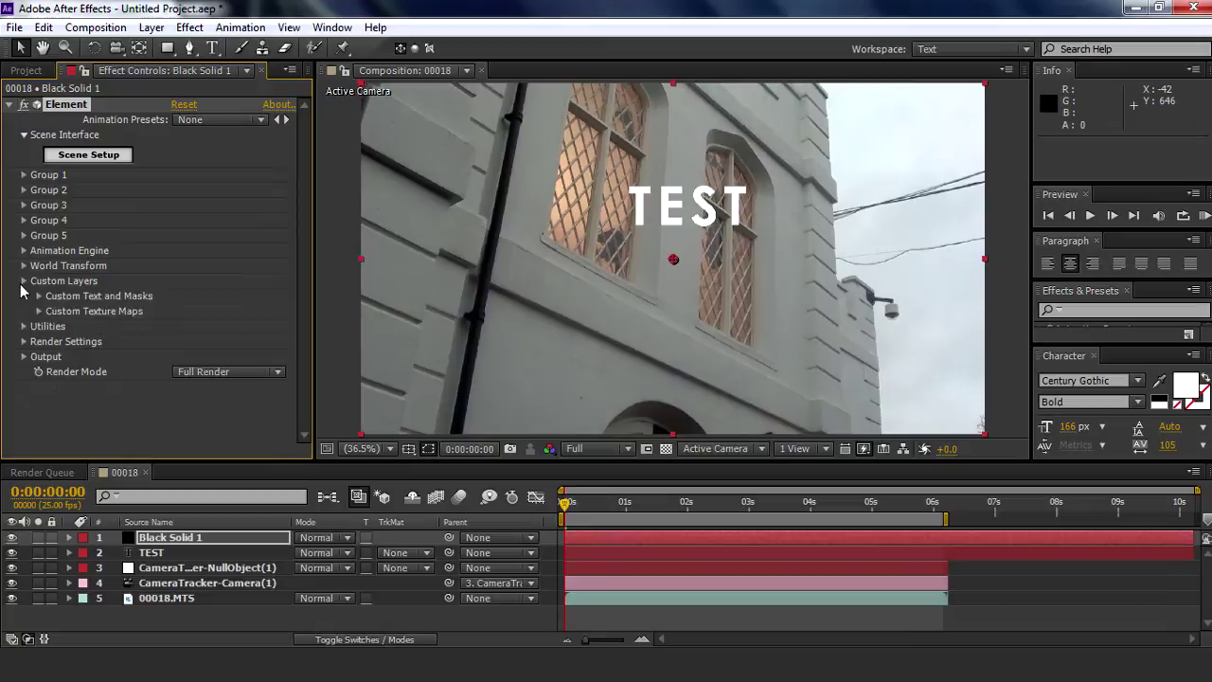
{"action": "left_click", "coordinate": [24, 281]}
{"action": "left_click", "coordinate": [88, 154]}
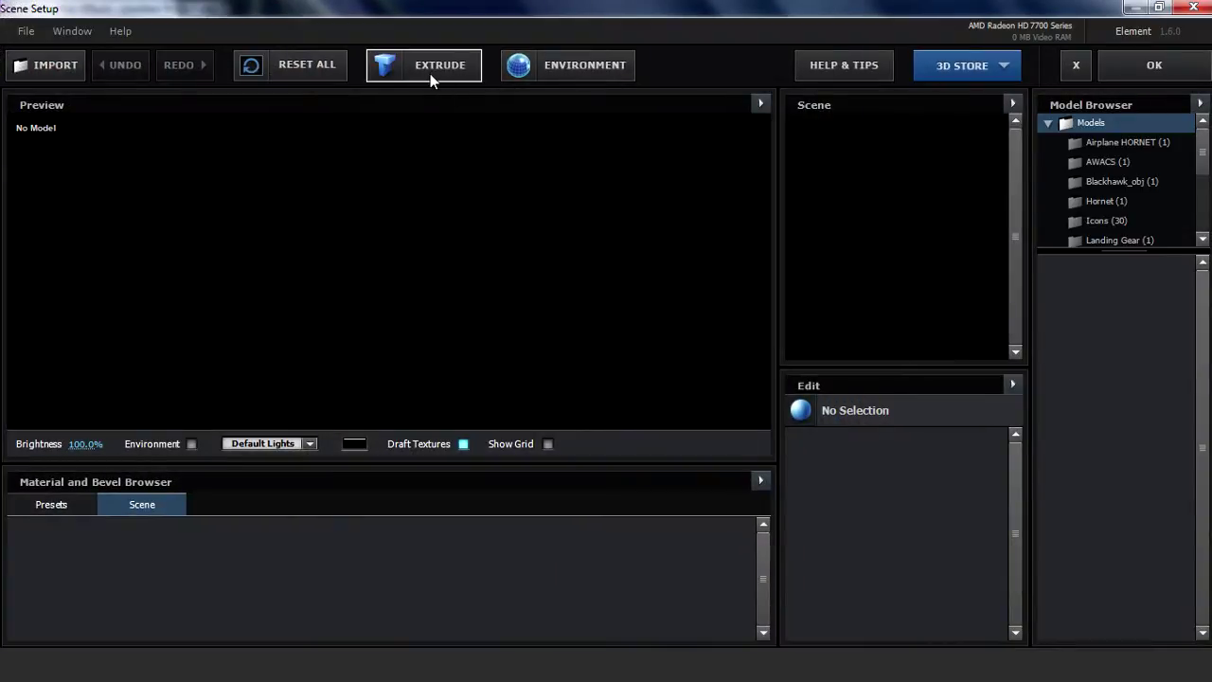
- Extrude the TEST path into a 3D model, orbit the preview to check it, and accept
{"action": "left_click", "coordinate": [420, 66]}
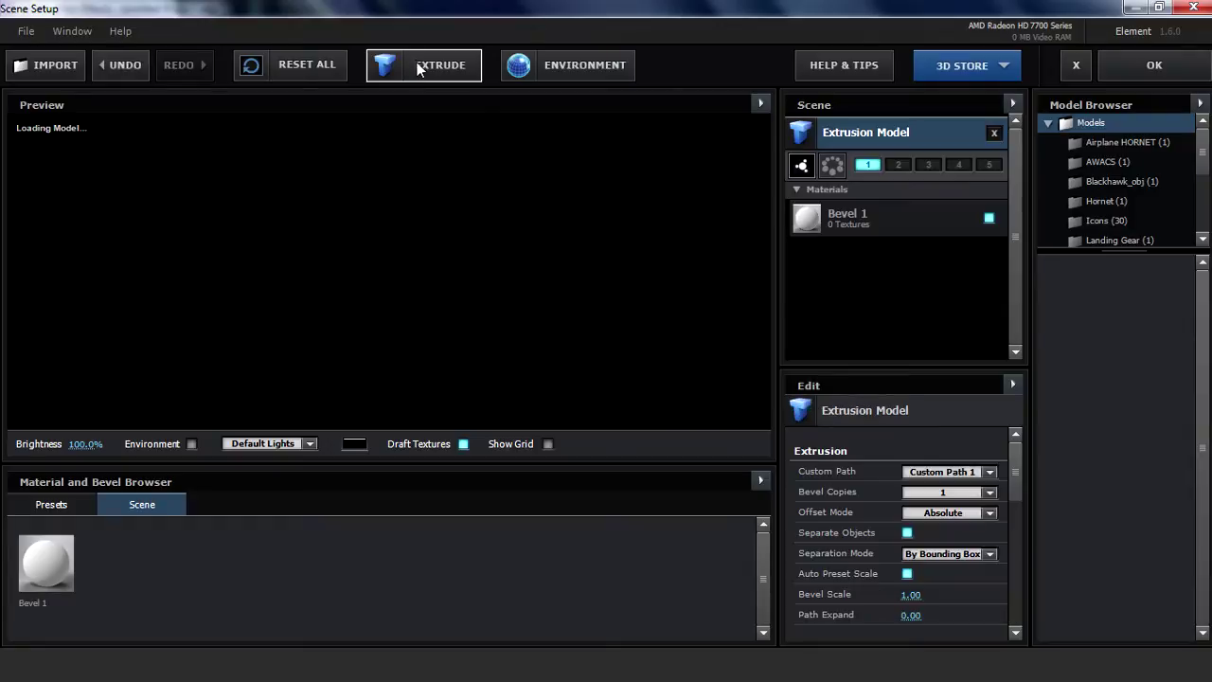
{"action": "left_click_drag", "start_coordinate": [278, 258], "coordinate": [342, 303]}
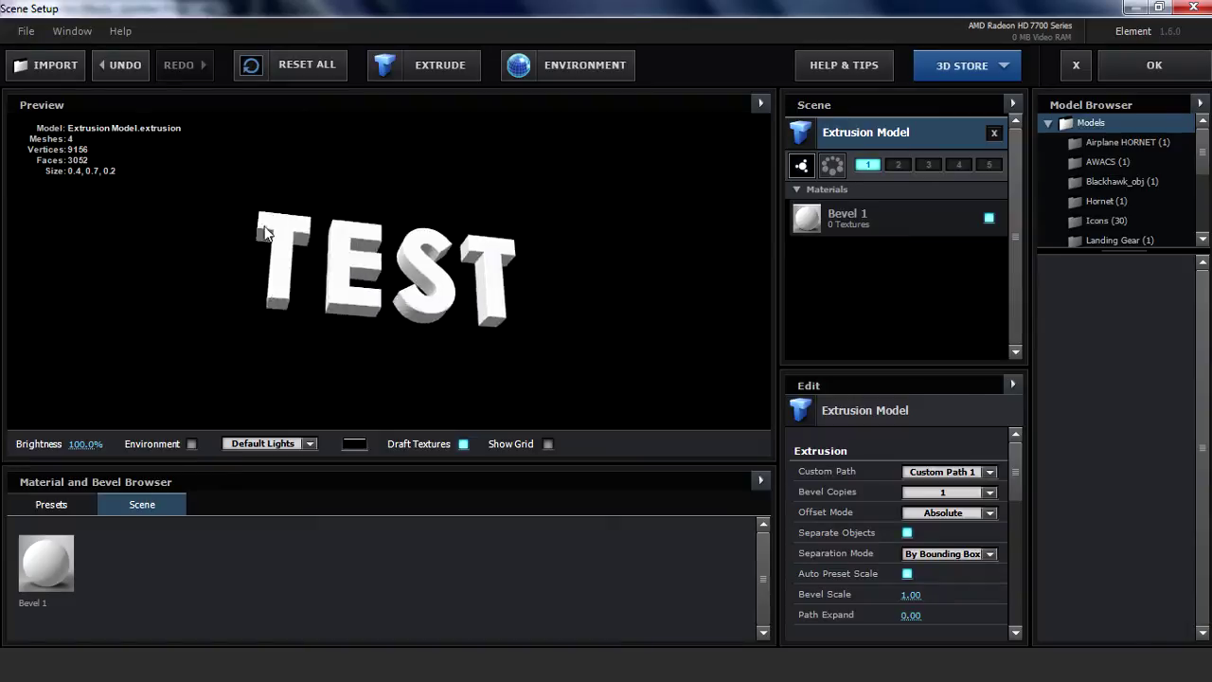
{"action": "left_click", "coordinate": [1109, 63]}
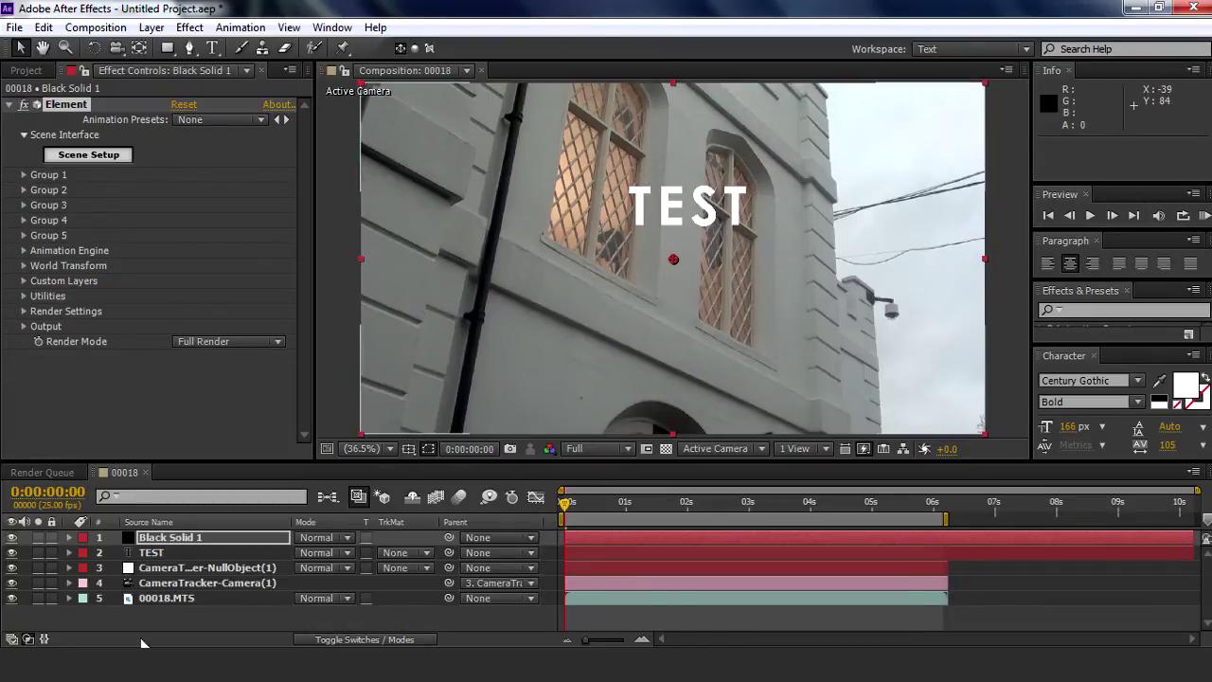
- Hide the flat TEST layer and set Black Solid 1's Element World Position Z to 1150
{"action": "left_click", "coordinate": [180, 553]}
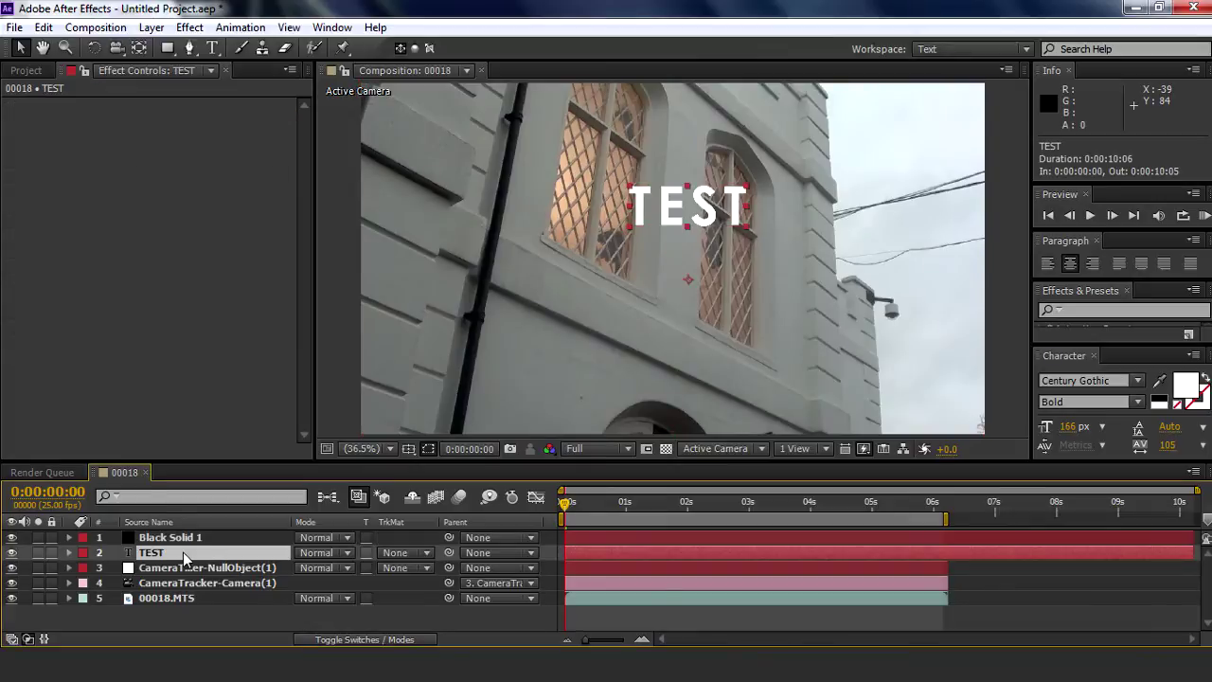
{"action": "left_click", "coordinate": [11, 553]}
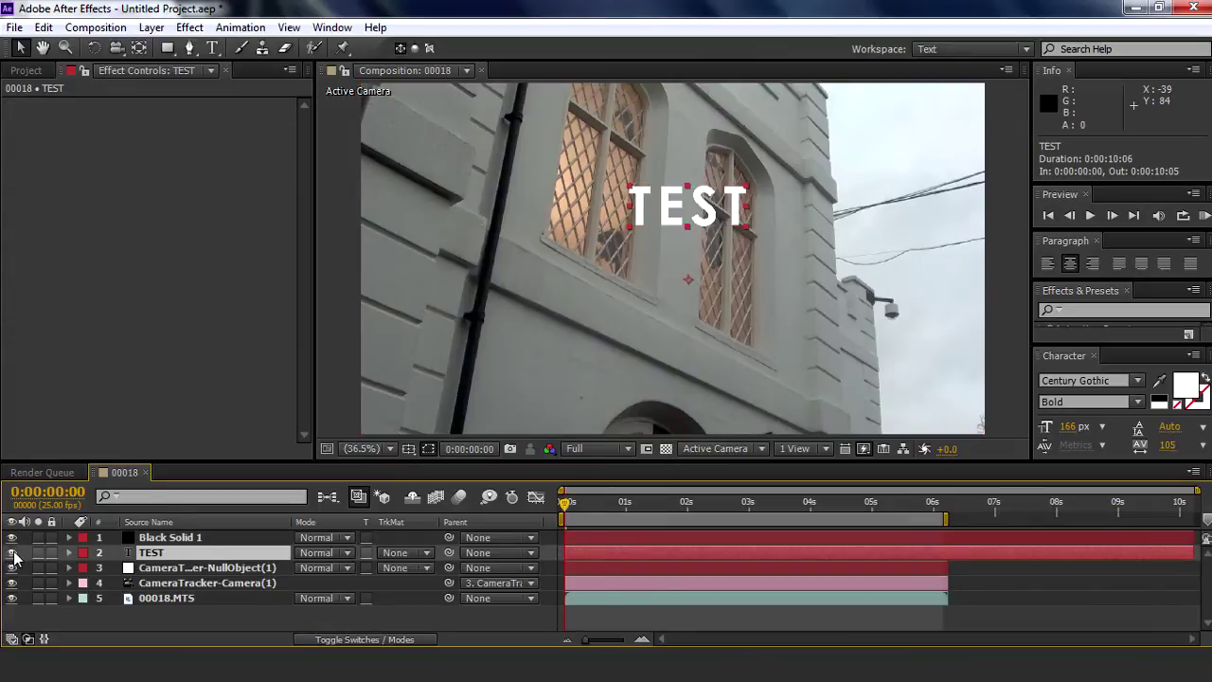
{"action": "left_click", "coordinate": [170, 539]}
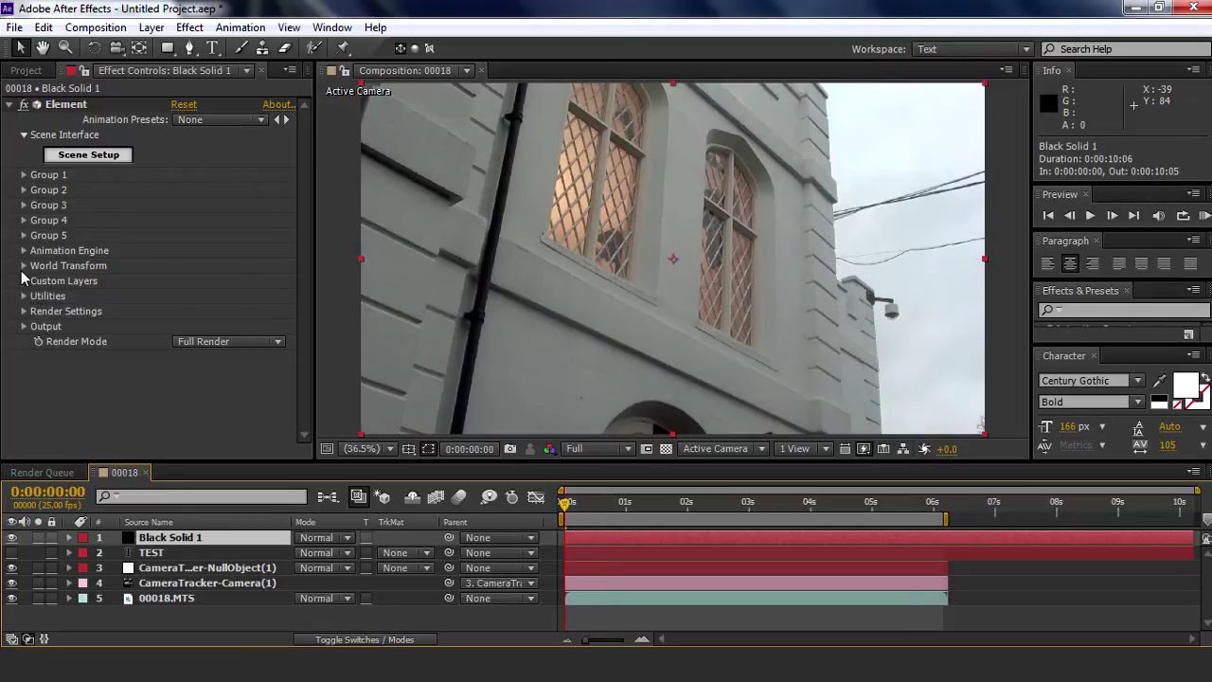
{"action": "left_click", "coordinate": [24, 266]}
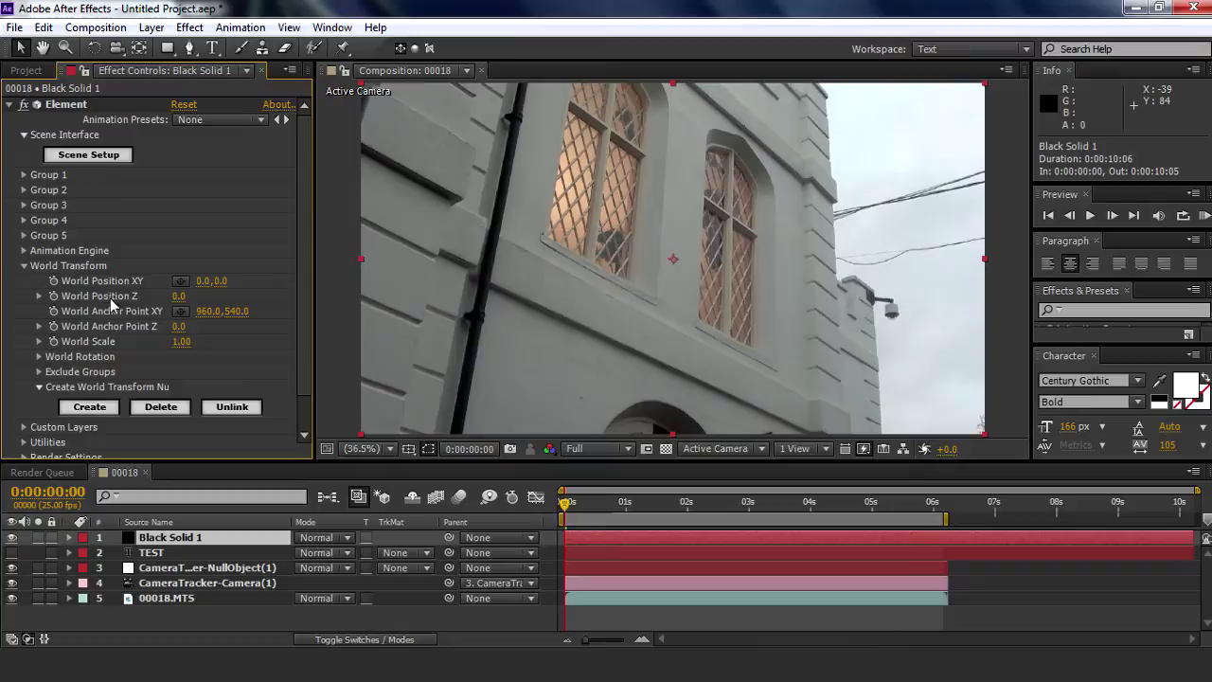
{"action": "left_click", "coordinate": [54, 282]}
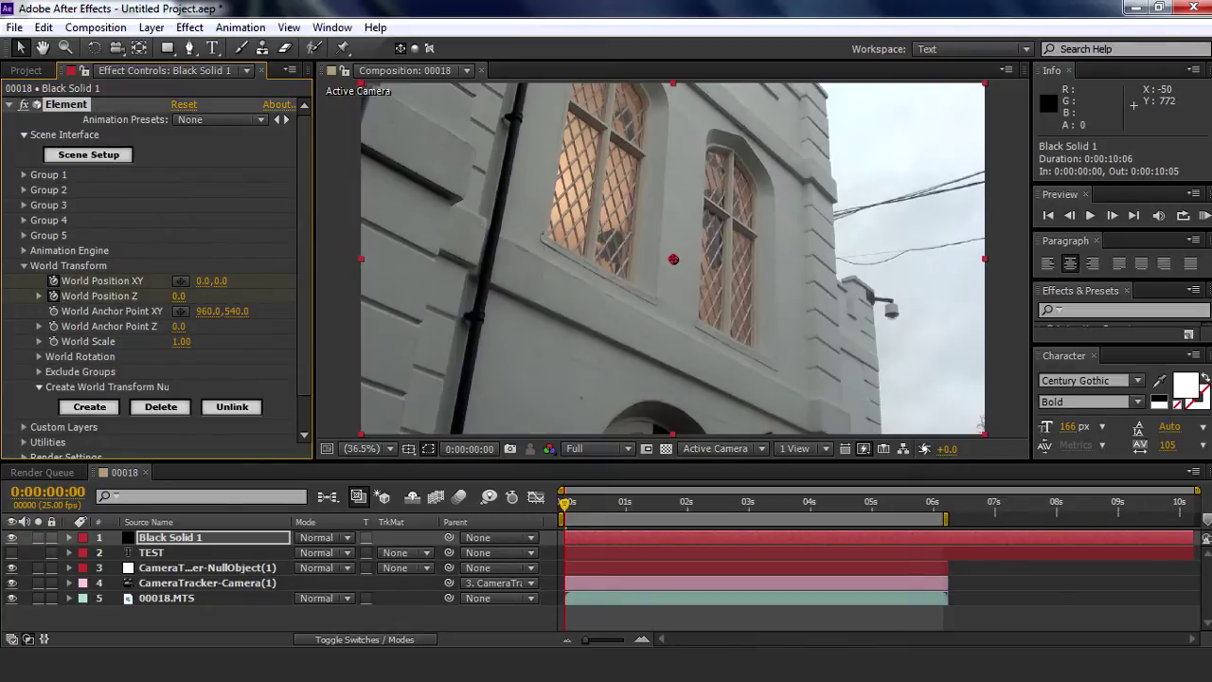
{"action": "left_click_drag", "start_coordinate": [178, 296], "coordinate": [269, 295]}
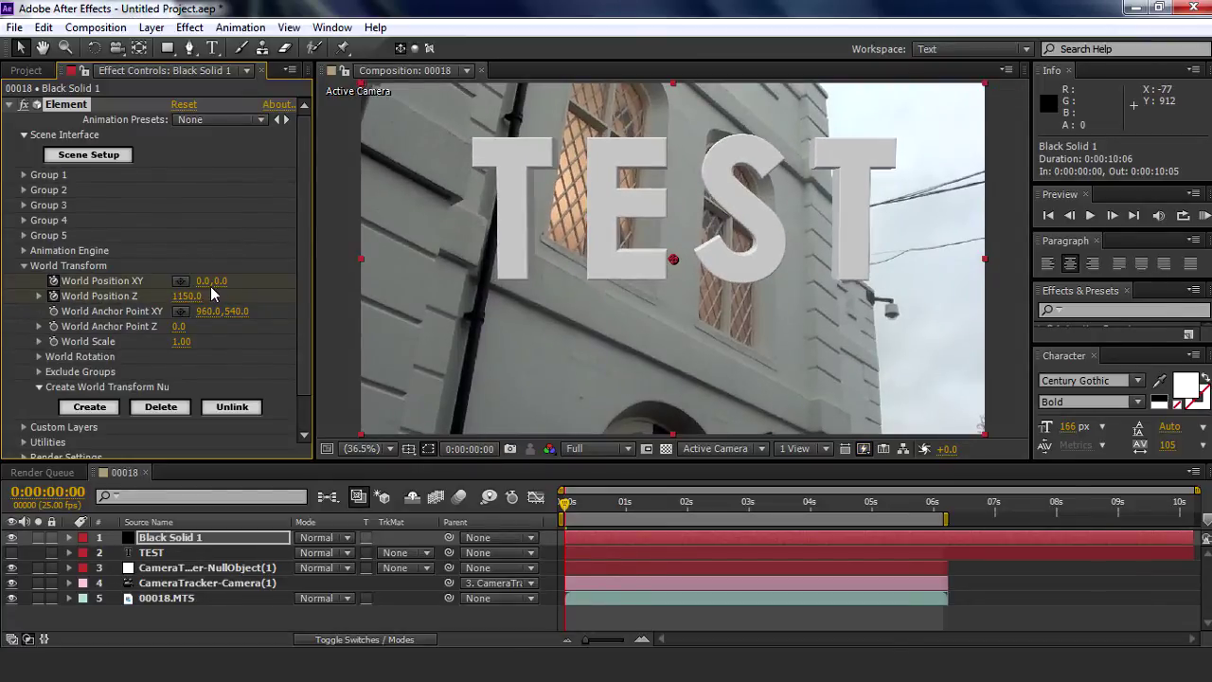
- Rotate the 3D TEST text to X −38°, Y −40°, Z +4°, checking alignment across frames
{"action": "left_click", "coordinate": [40, 358]}
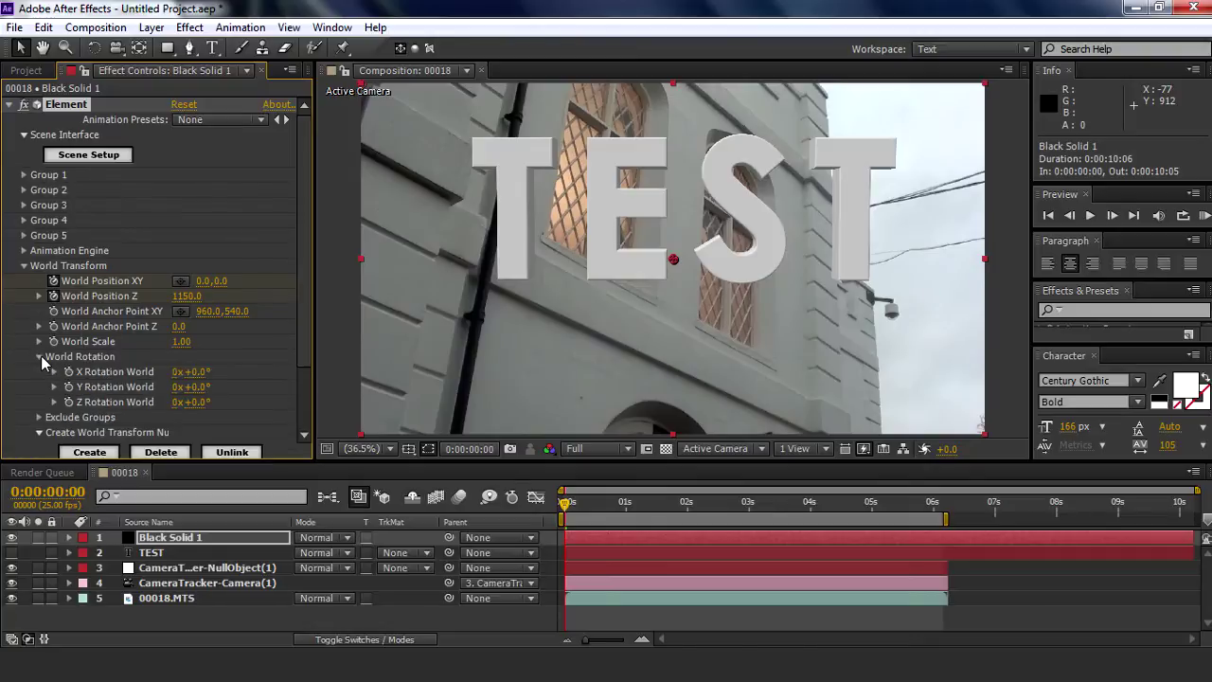
{"action": "mouse_move", "coordinate": [188, 372]}
{"action": "left_mouse_down"}
{"action": "mouse_move", "coordinate": [162, 372]}
{"action": "mouse_move", "coordinate": [207, 404]}
{"action": "mouse_move", "coordinate": [186, 386]}
{"action": "left_mouse_up"}
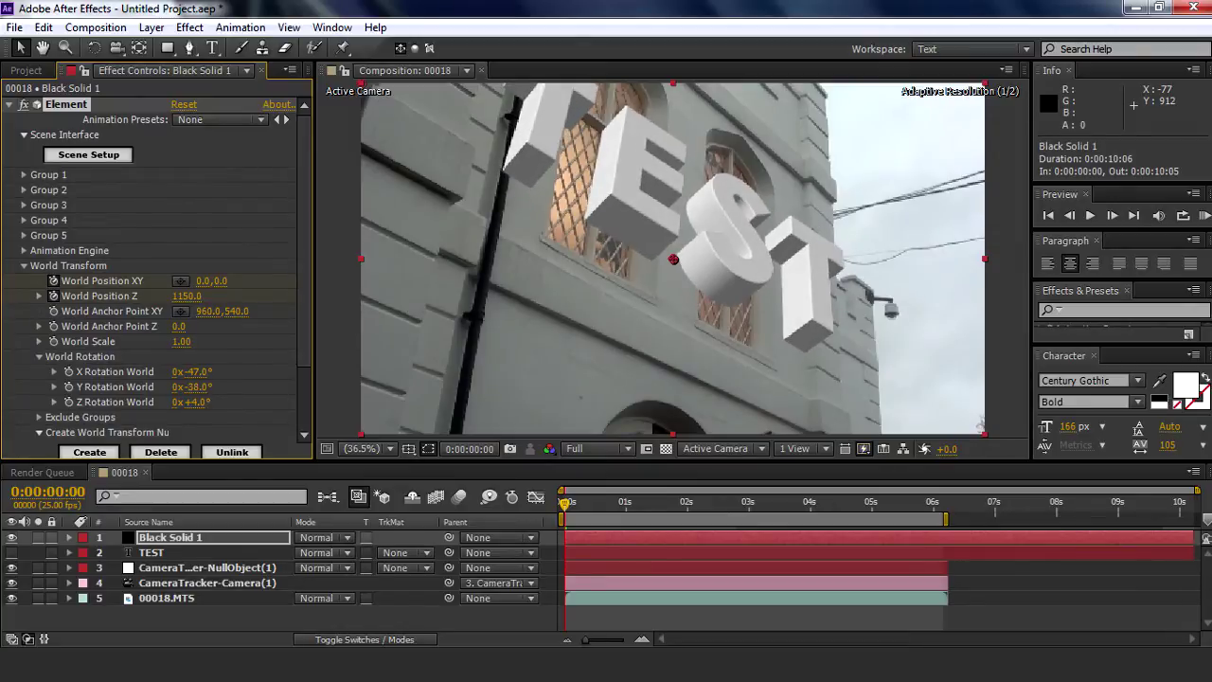
{"action": "left_click_drag", "start_coordinate": [564, 507], "coordinate": [694, 509]}
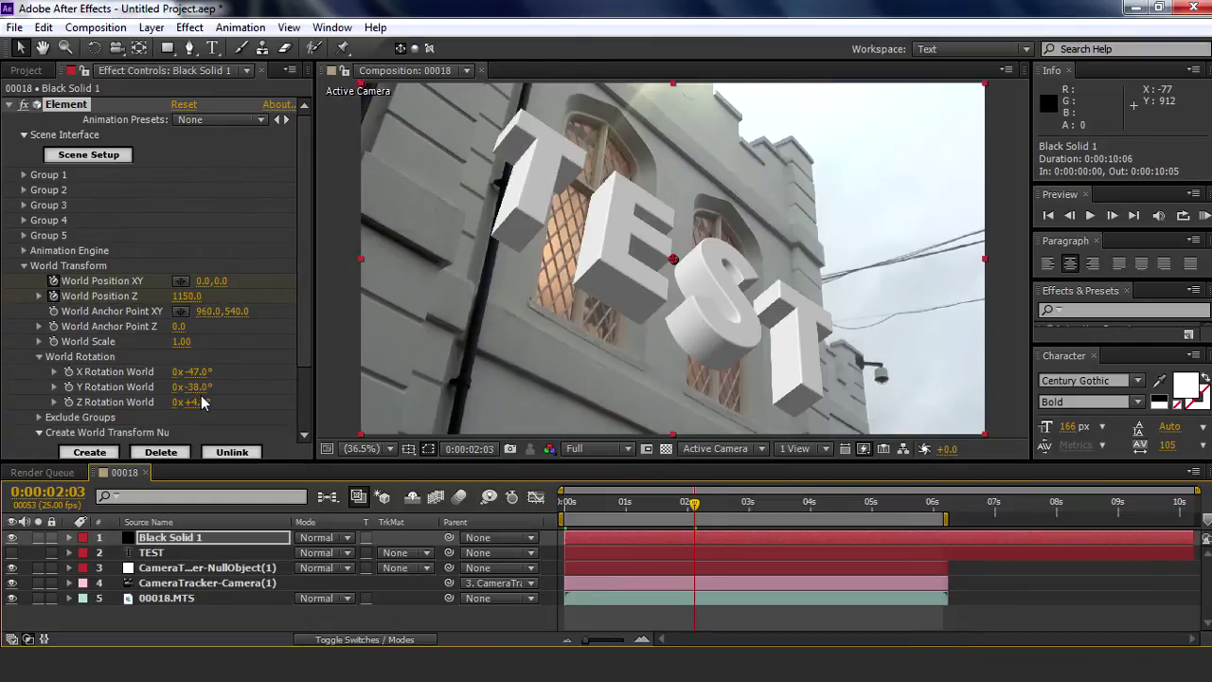
{"action": "left_click_drag", "start_coordinate": [192, 372], "coordinate": [189, 387]}
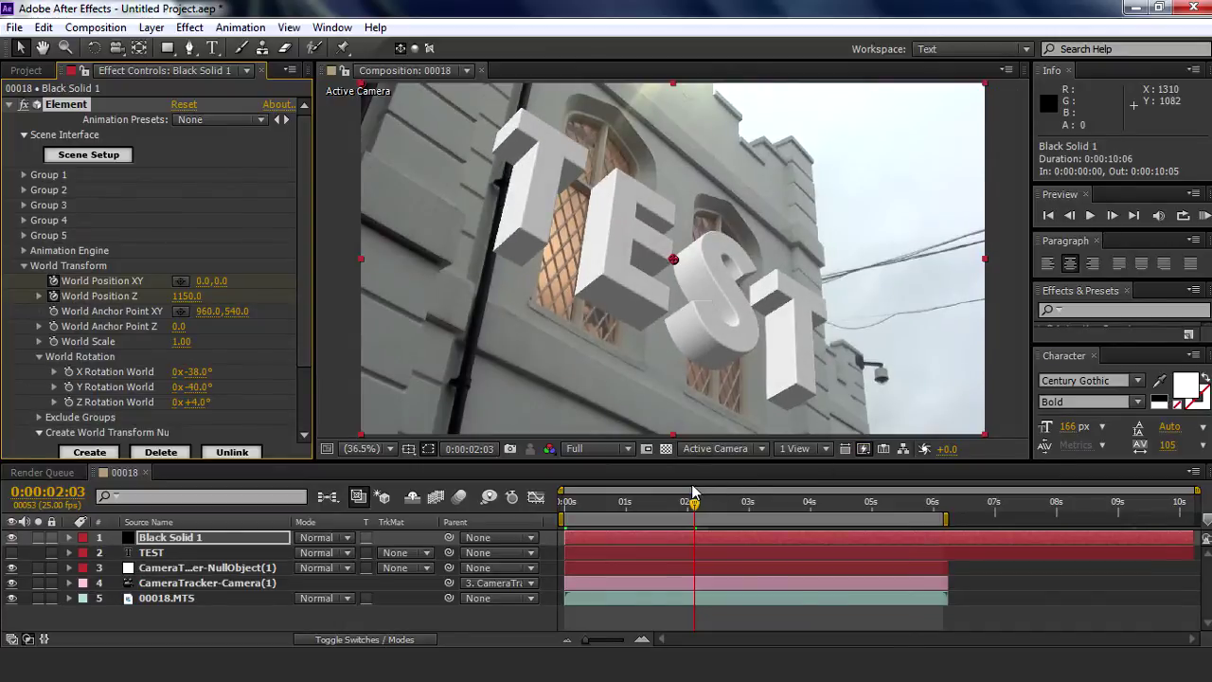
{"action": "mouse_move", "coordinate": [694, 504]}
{"action": "left_mouse_down"}
{"action": "mouse_move", "coordinate": [566, 504]}
{"action": "mouse_move", "coordinate": [837, 503]}
{"action": "mouse_move", "coordinate": [635, 507]}
{"action": "mouse_move", "coordinate": [703, 505]}
{"action": "left_mouse_up"}
{"action": "left_click", "coordinate": [89, 154]}
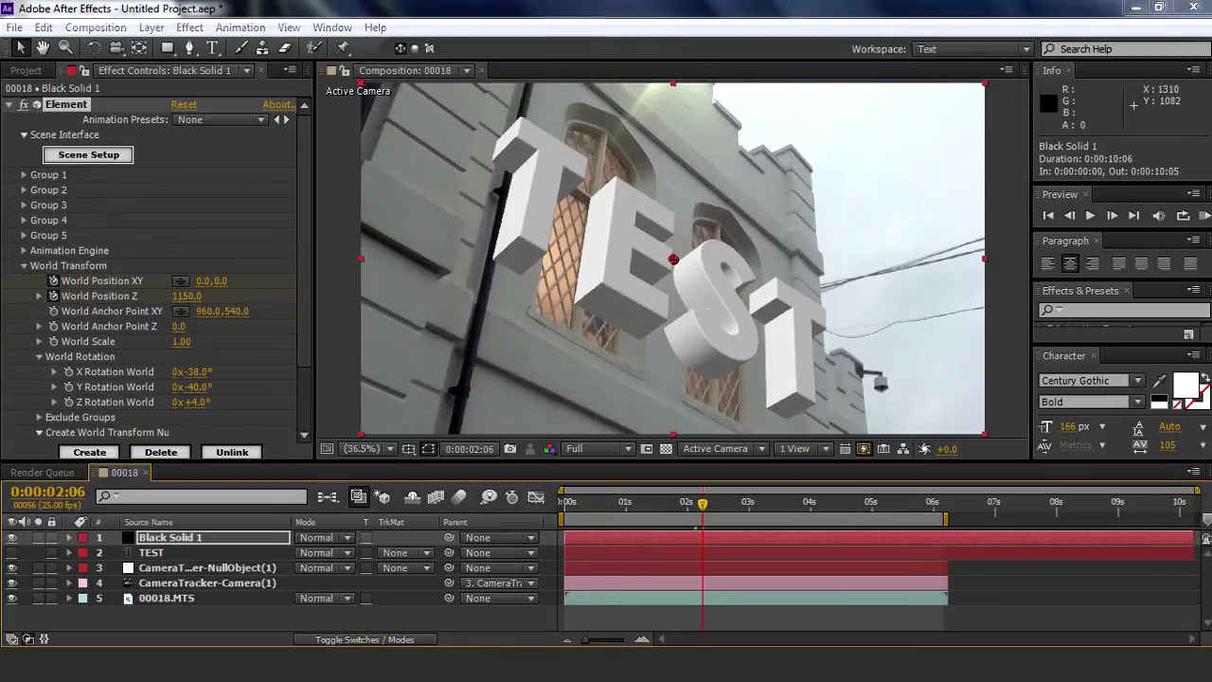
- Apply the Chrome preset material to the TEST text in Element 3D Scene Setup and confirm
{"action": "left_click", "coordinate": [44, 505]}
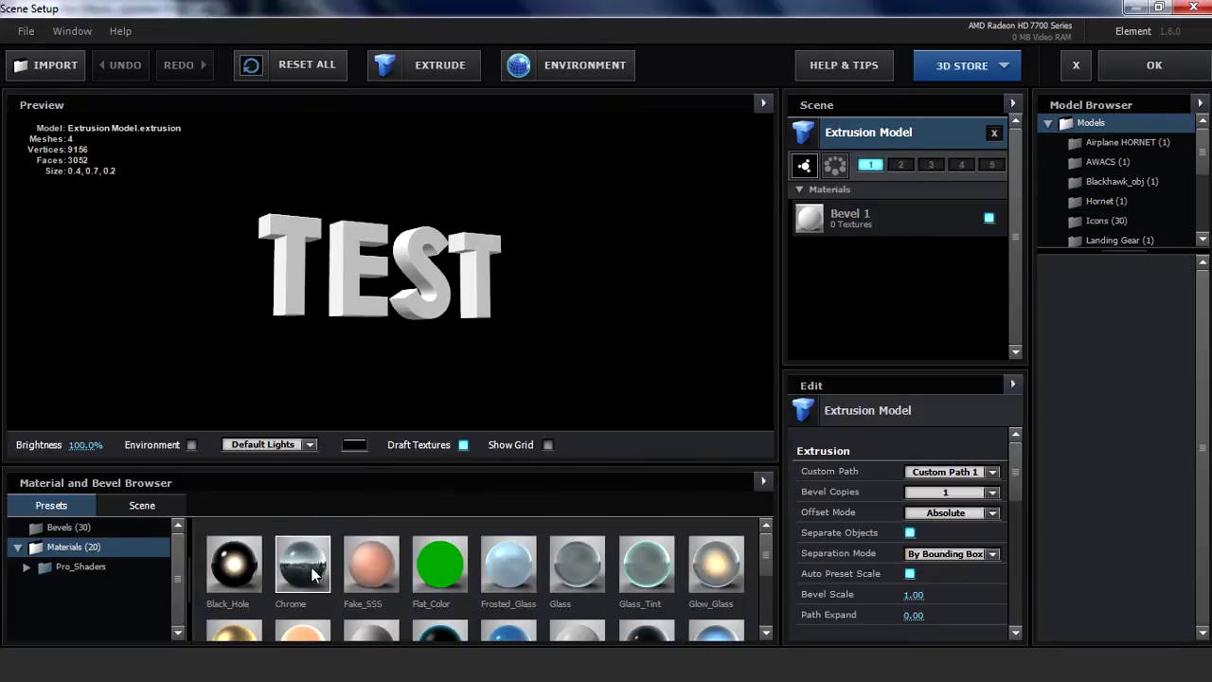
{"action": "left_click_drag", "start_coordinate": [312, 573], "coordinate": [258, 321]}
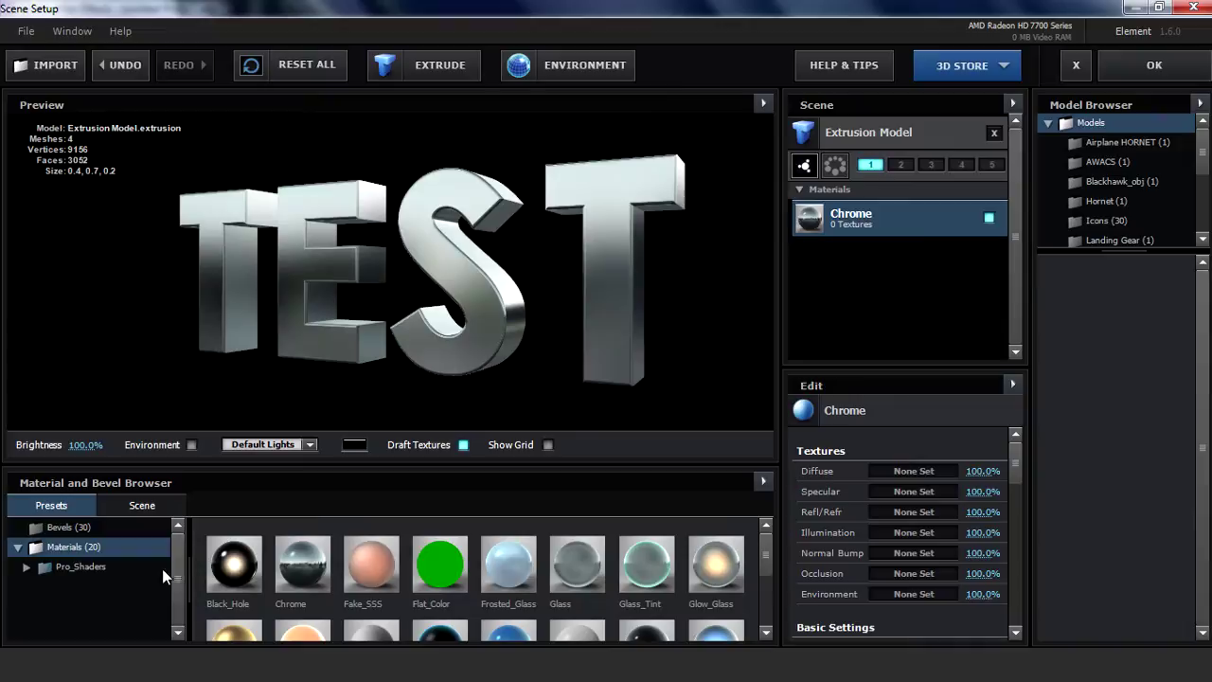
{"action": "left_click", "coordinate": [1110, 68]}
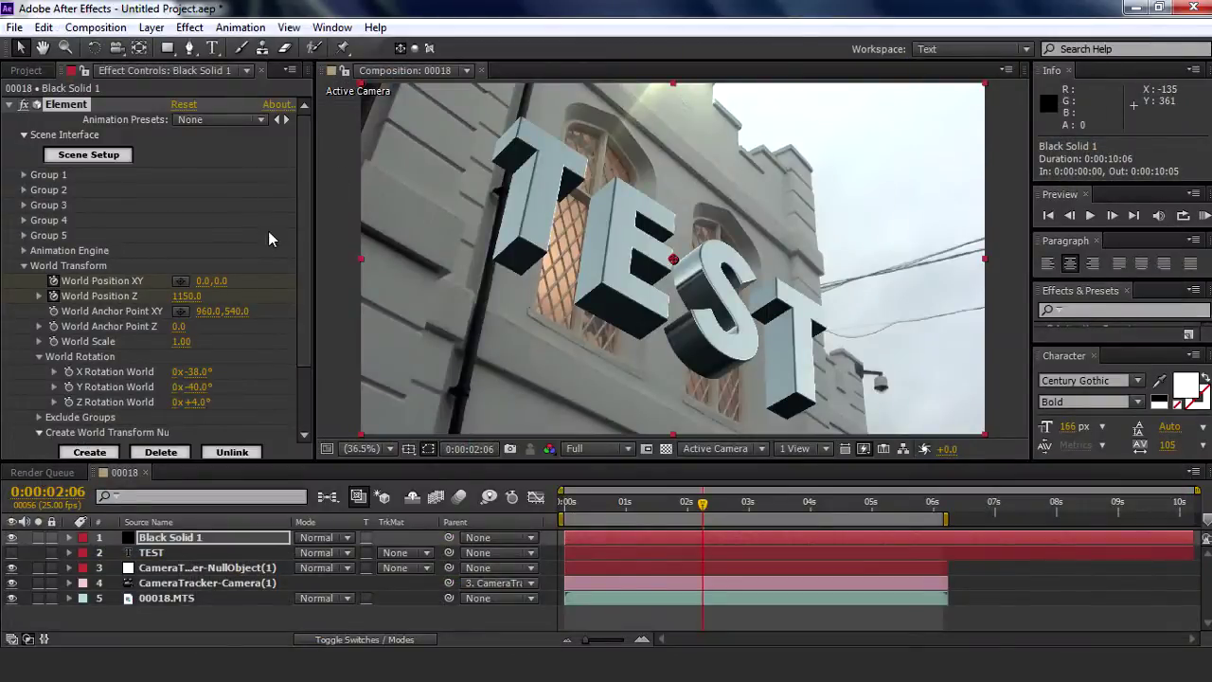
- Set Element's Render Settings environment Override Layer to 00018.MTS, then scrub frames to check the reflections
{"action": "scroll", "coordinate": [121, 294], "scroll_direction": "down", "scroll_amount": 2}
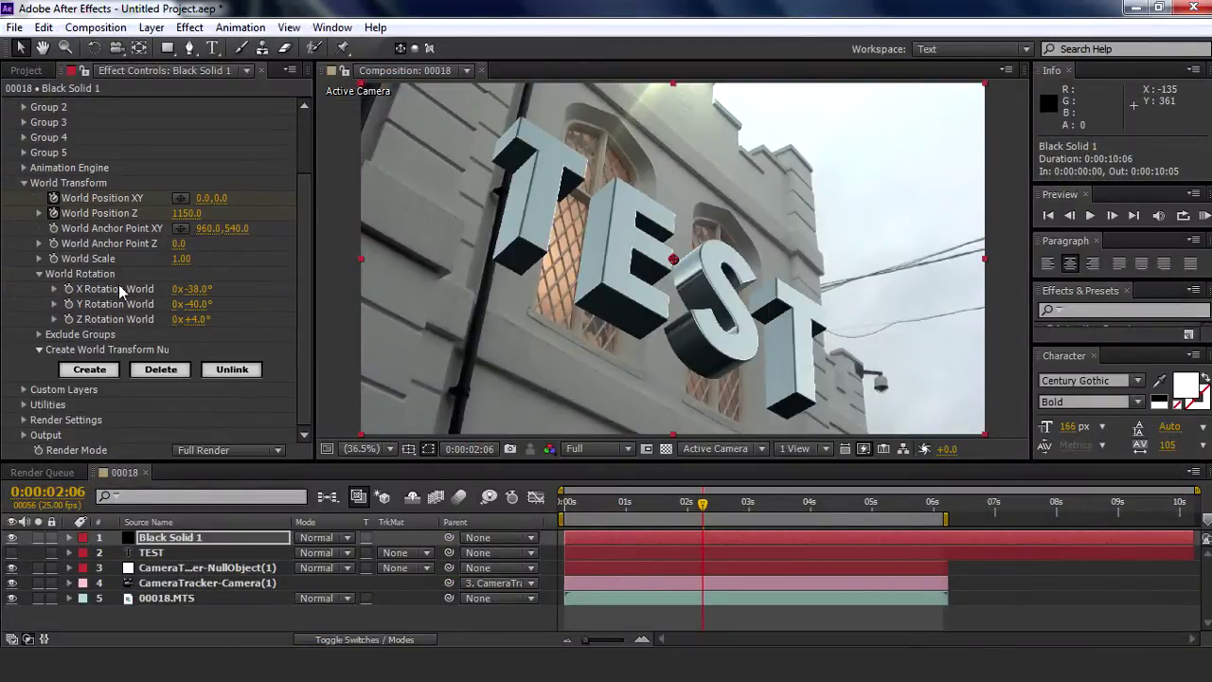
{"action": "left_click", "coordinate": [24, 420]}
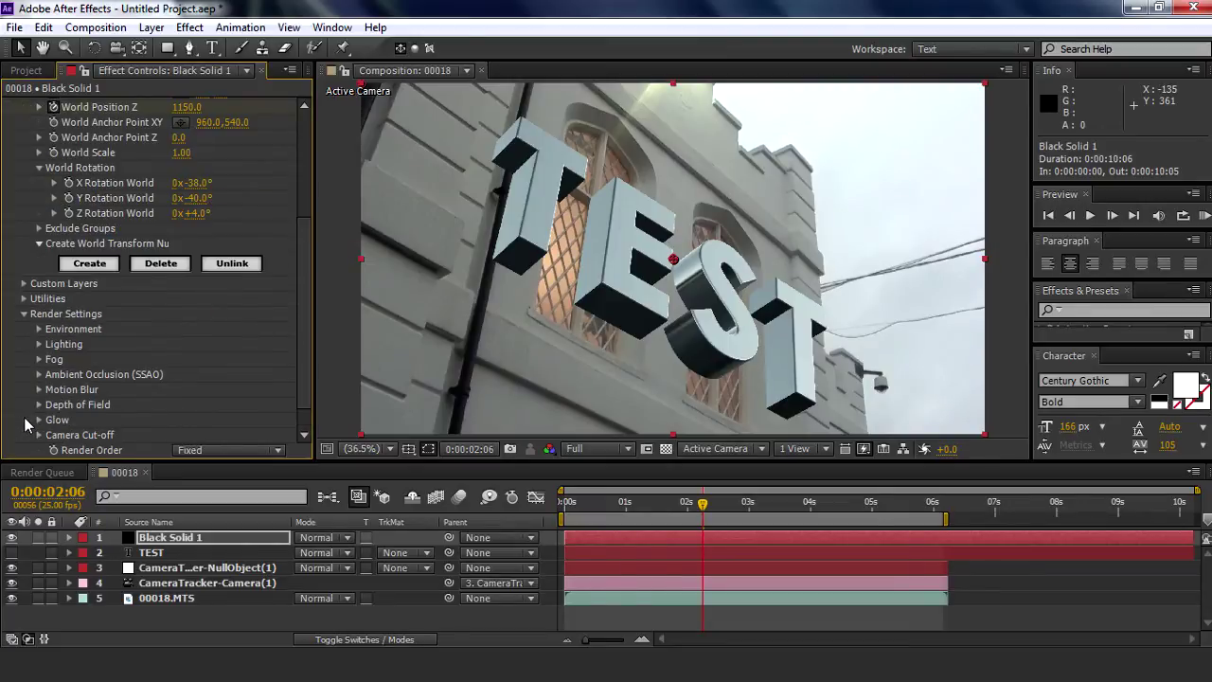
{"action": "left_click", "coordinate": [39, 329]}
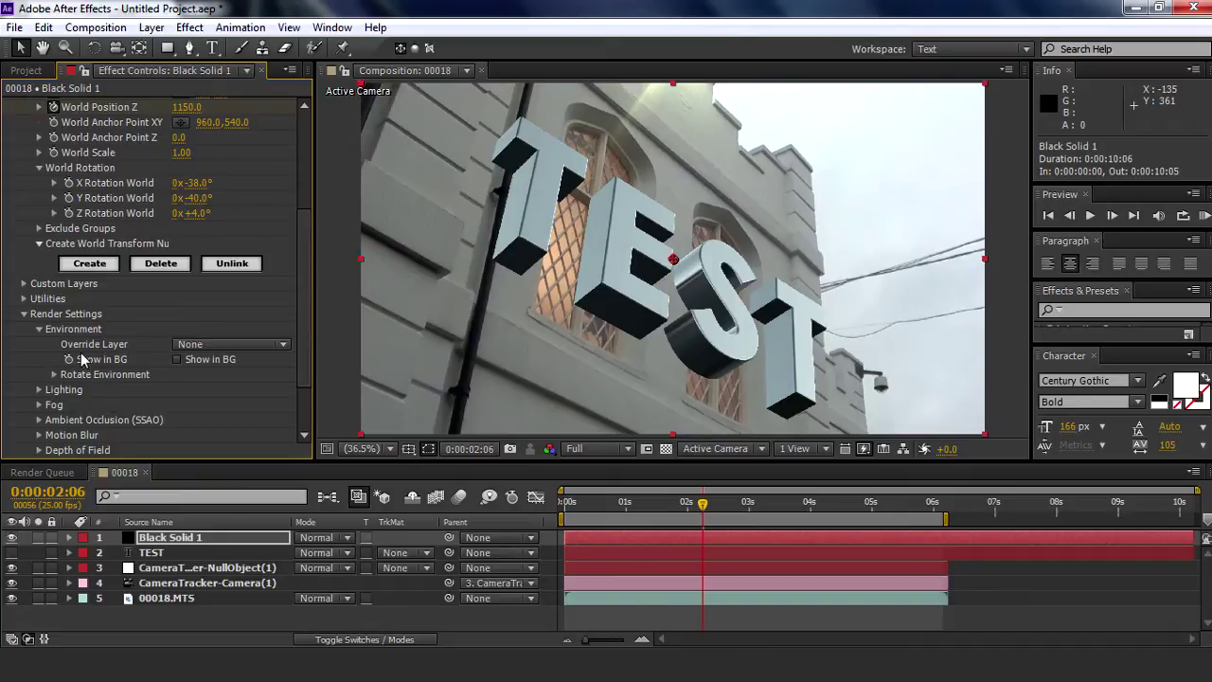
{"action": "left_click", "coordinate": [205, 344]}
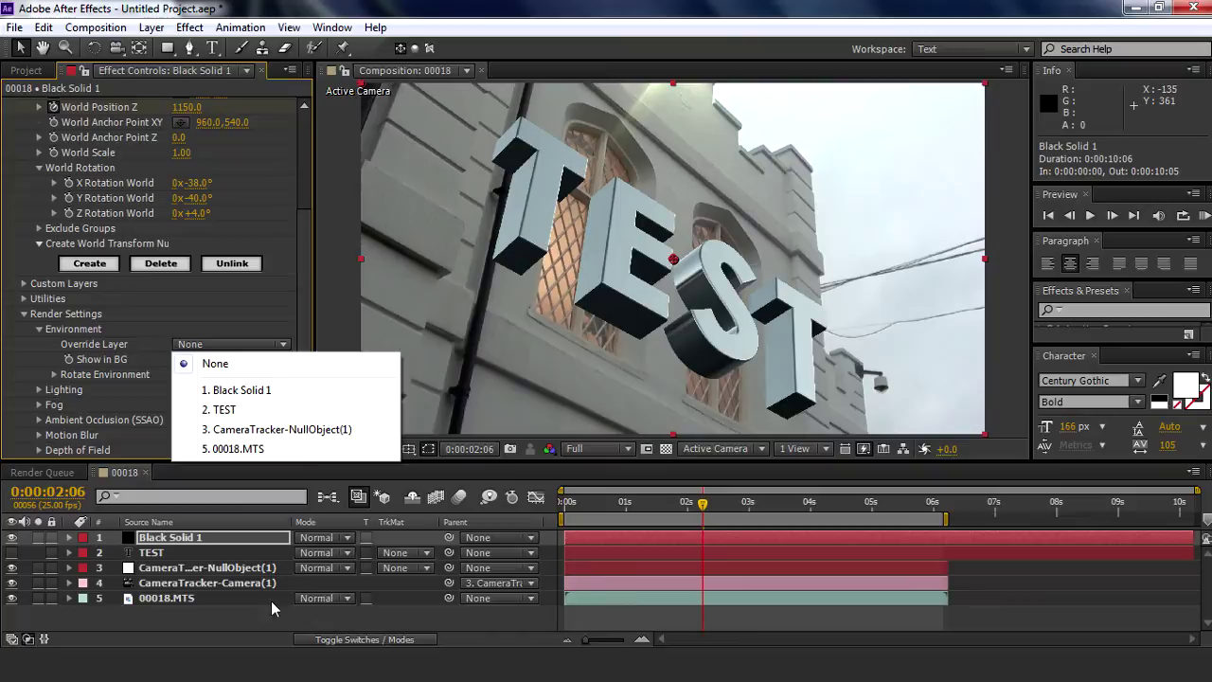
{"action": "left_click", "coordinate": [238, 451]}
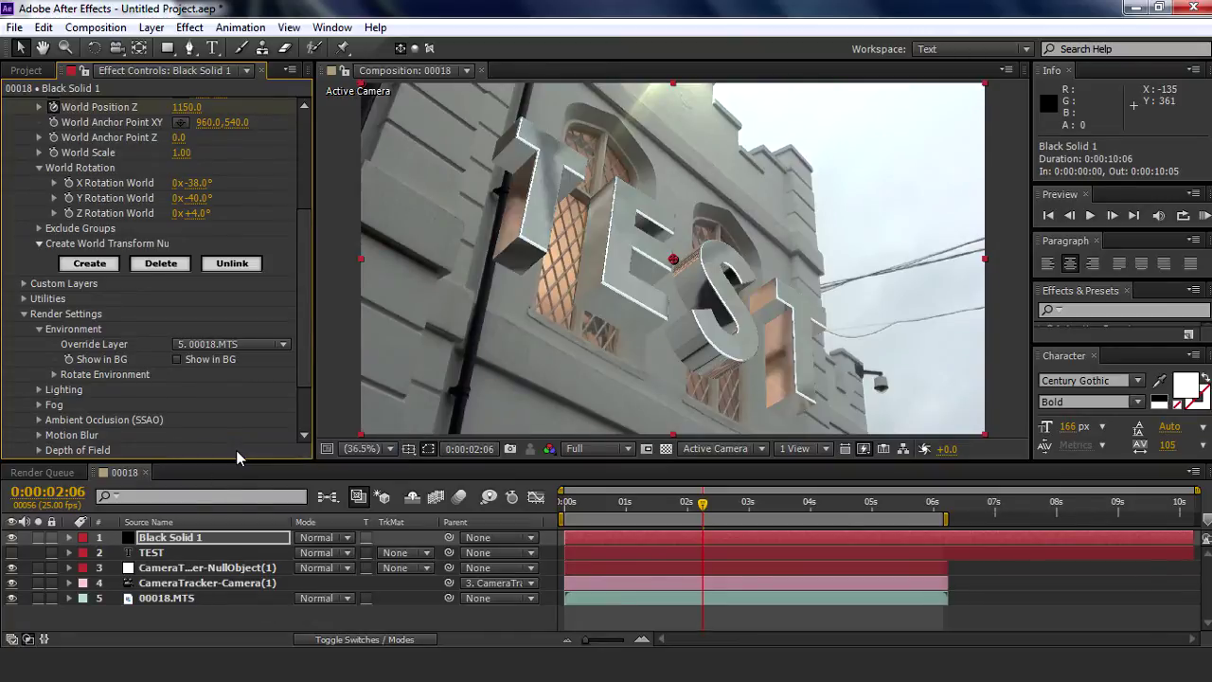
{"action": "left_click_drag", "start_coordinate": [702, 516], "coordinate": [761, 512]}
- Scrub back to an earlier frame, run a preview, and set the viewer magnification to 100%
{"action": "scroll", "coordinate": [986, 338], "scroll_direction": "down", "scroll_amount": 3}
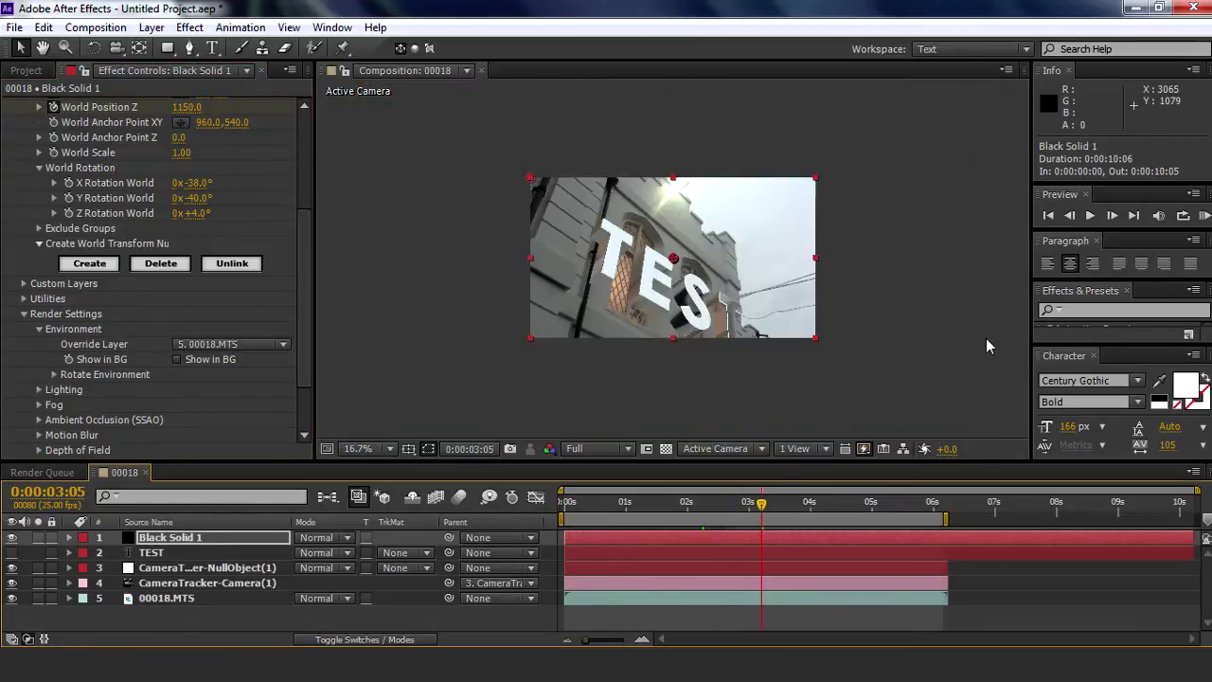
{"action": "scroll", "coordinate": [714, 340], "scroll_direction": "up", "scroll_amount": 6}
{"action": "scroll", "coordinate": [713, 340], "scroll_direction": "down", "scroll_amount": 4}
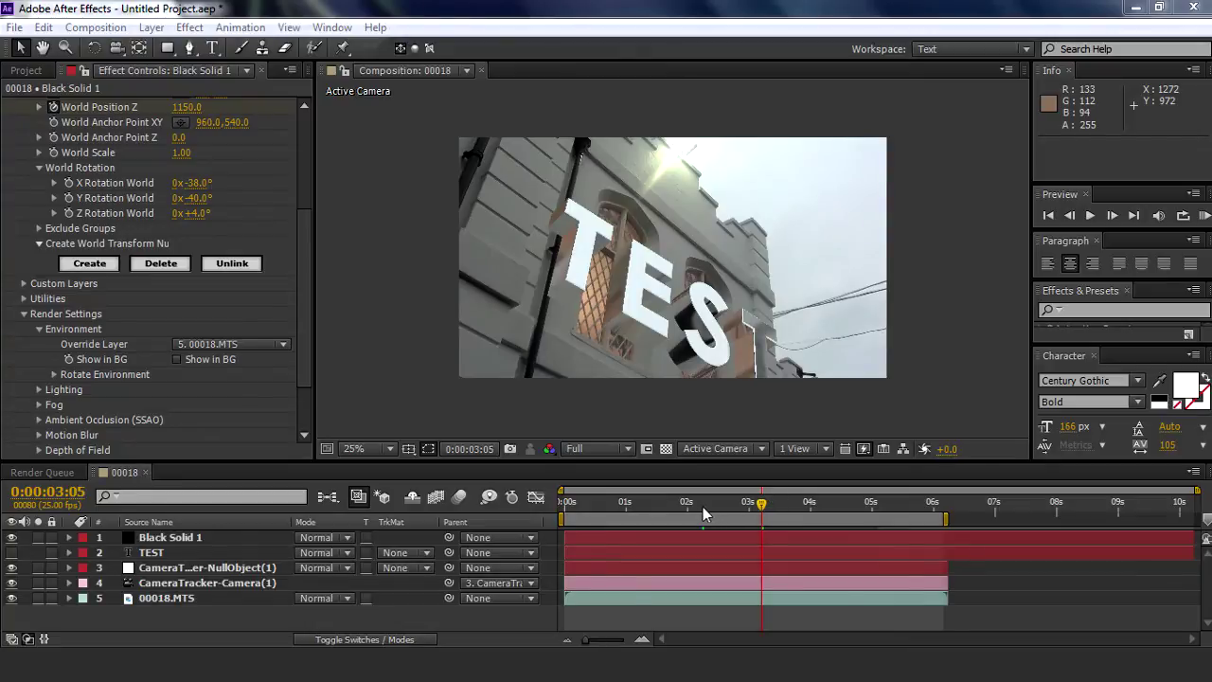
{"action": "left_click_drag", "start_coordinate": [703, 507], "coordinate": [523, 516]}
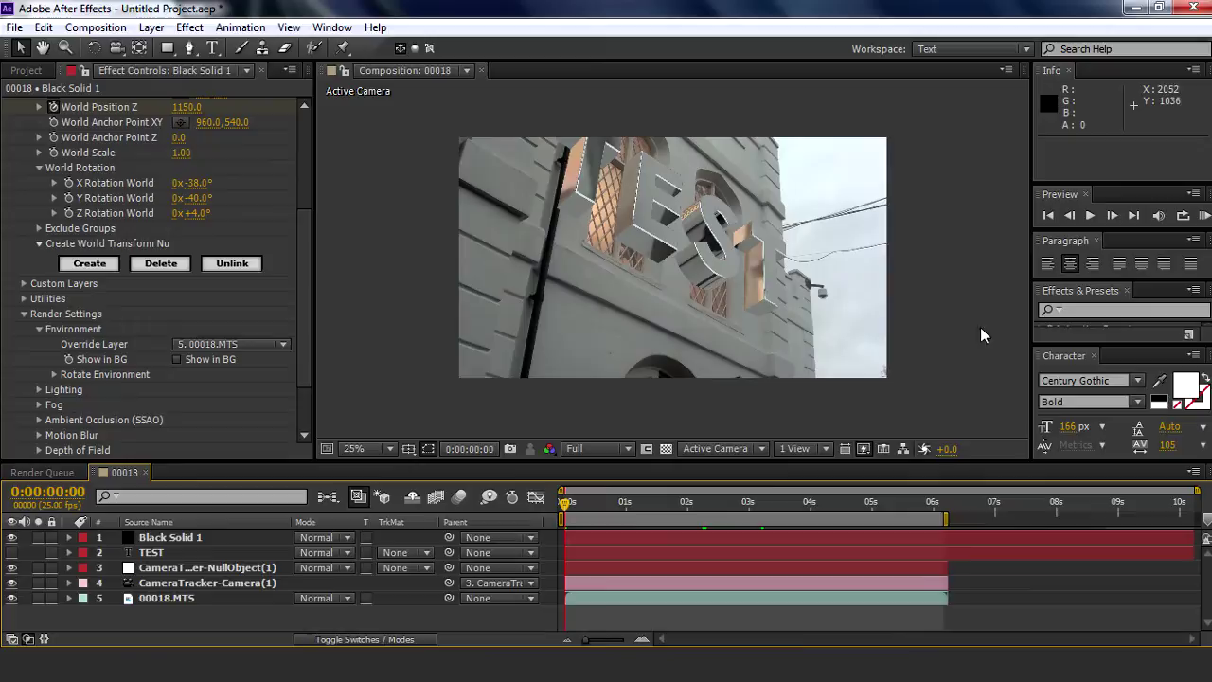
{"action": "key", "text": "space"}
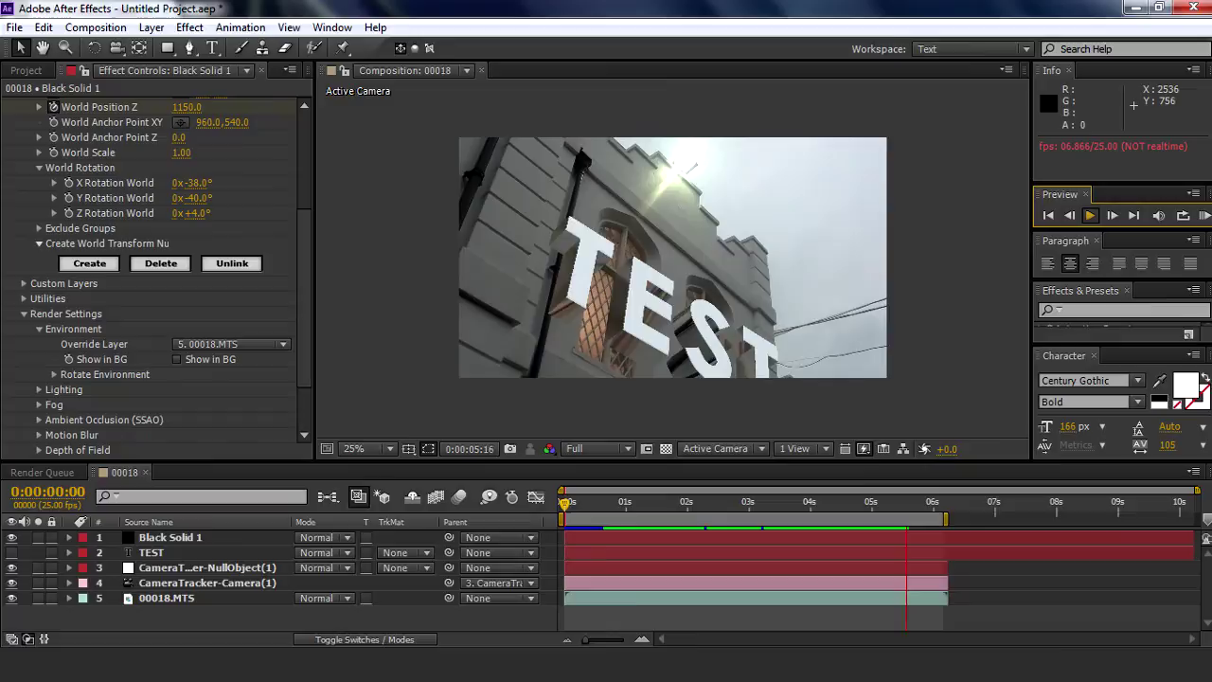
{"action": "left_click", "coordinate": [356, 448]}
{"action": "left_click", "coordinate": [399, 149]}
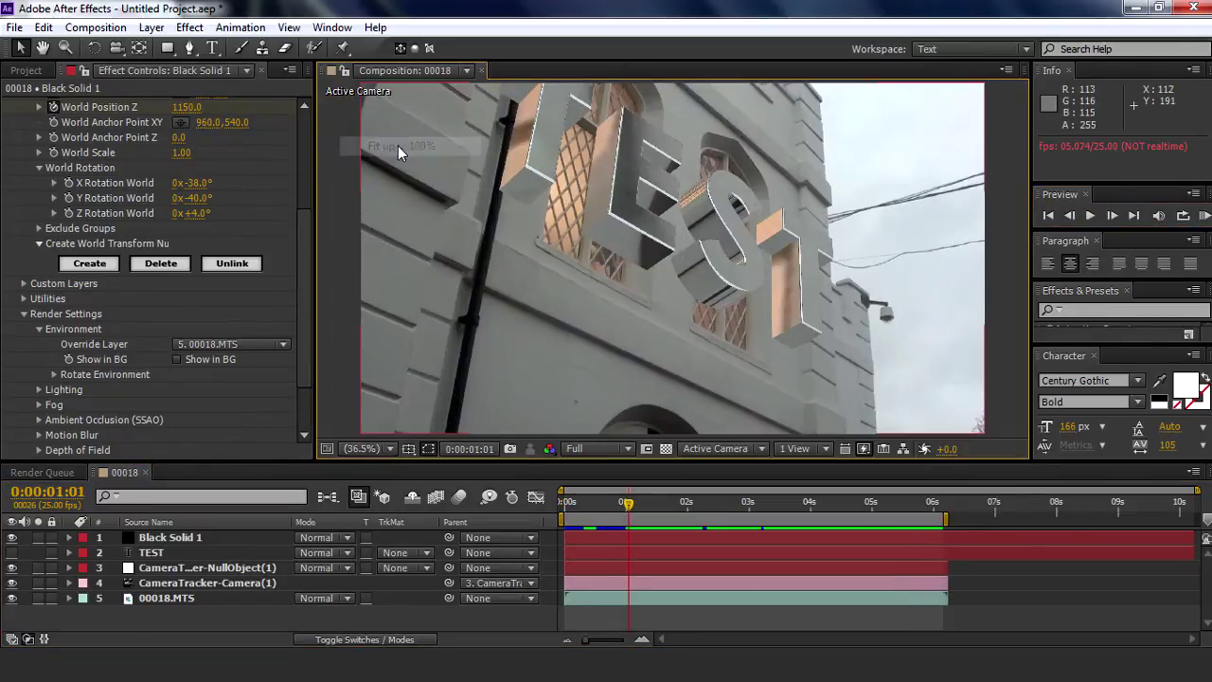
- Play the real-time preview of the chrome text on the wall, stopping at 0:00:05:12
{"action": "left_click", "coordinate": [1090, 216]}
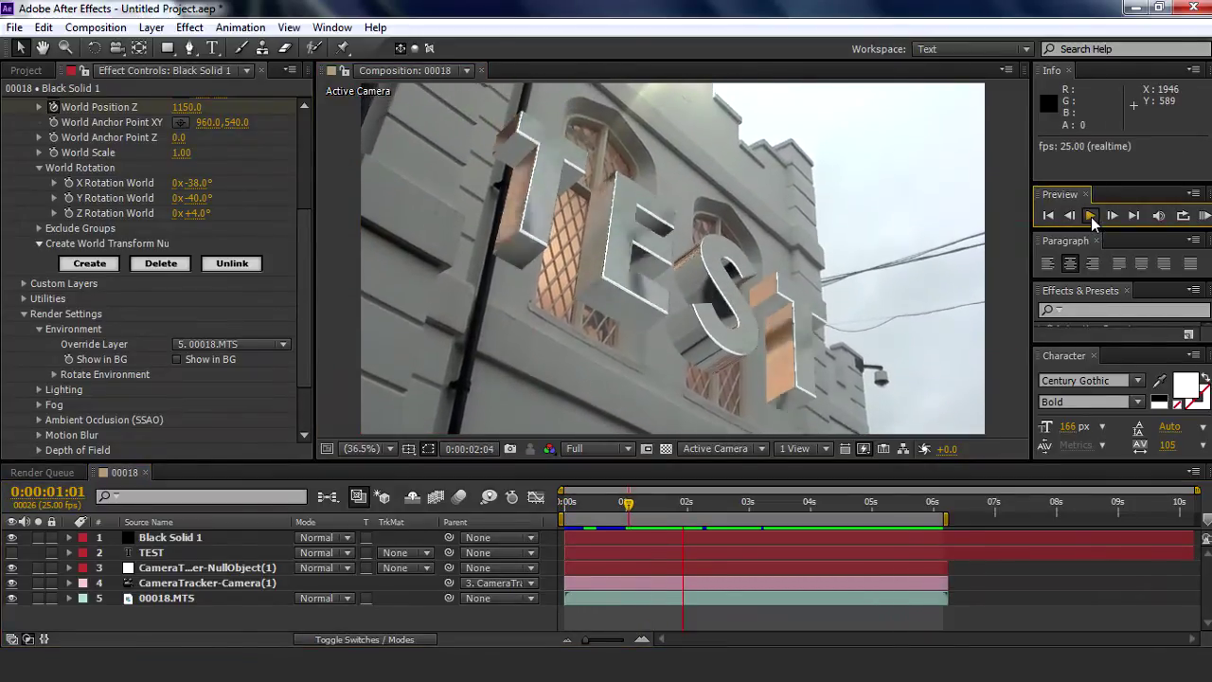
{"action": "left_click", "coordinate": [1090, 216]}
{"action": "scroll", "coordinate": [993, 284], "scroll_direction": "down", "scroll_amount": 5}
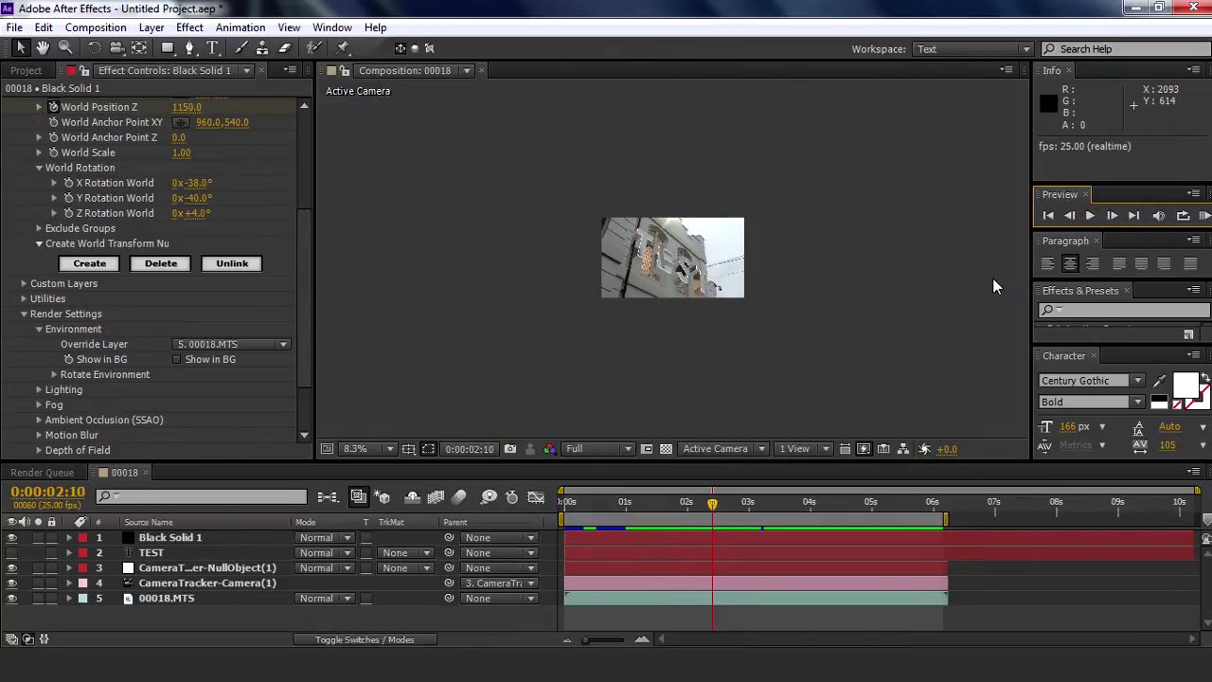
{"action": "scroll", "coordinate": [644, 285], "scroll_direction": "up", "scroll_amount": 5}
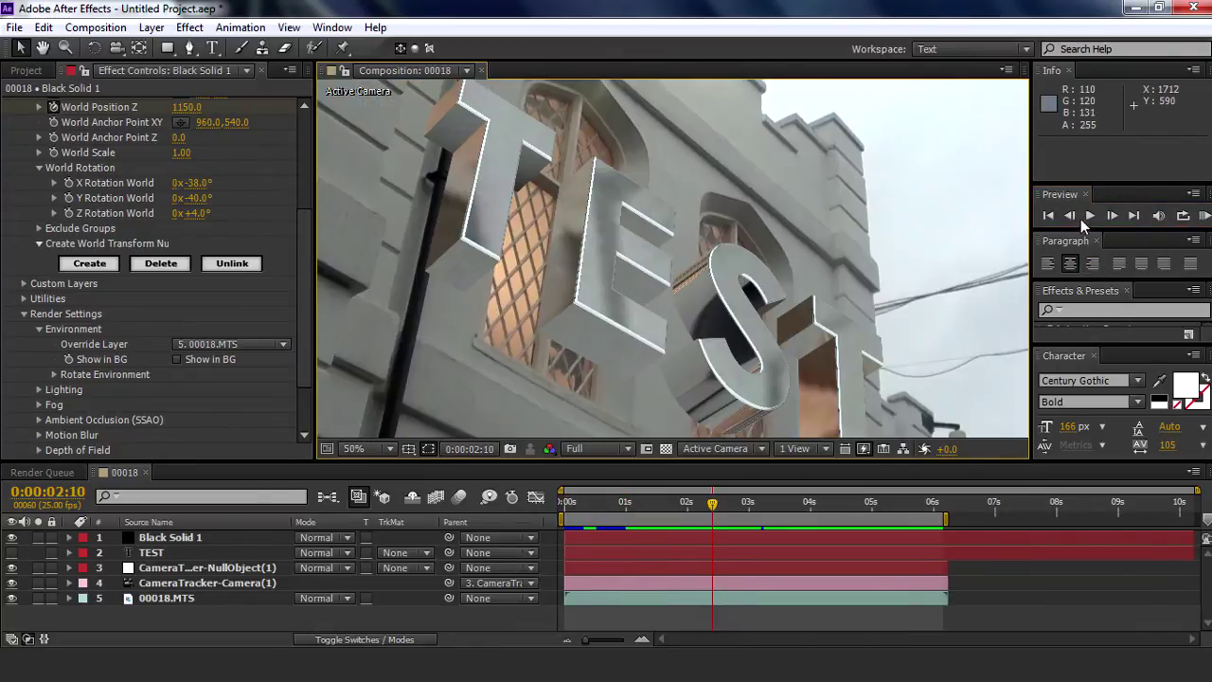
{"action": "left_click", "coordinate": [1085, 218]}
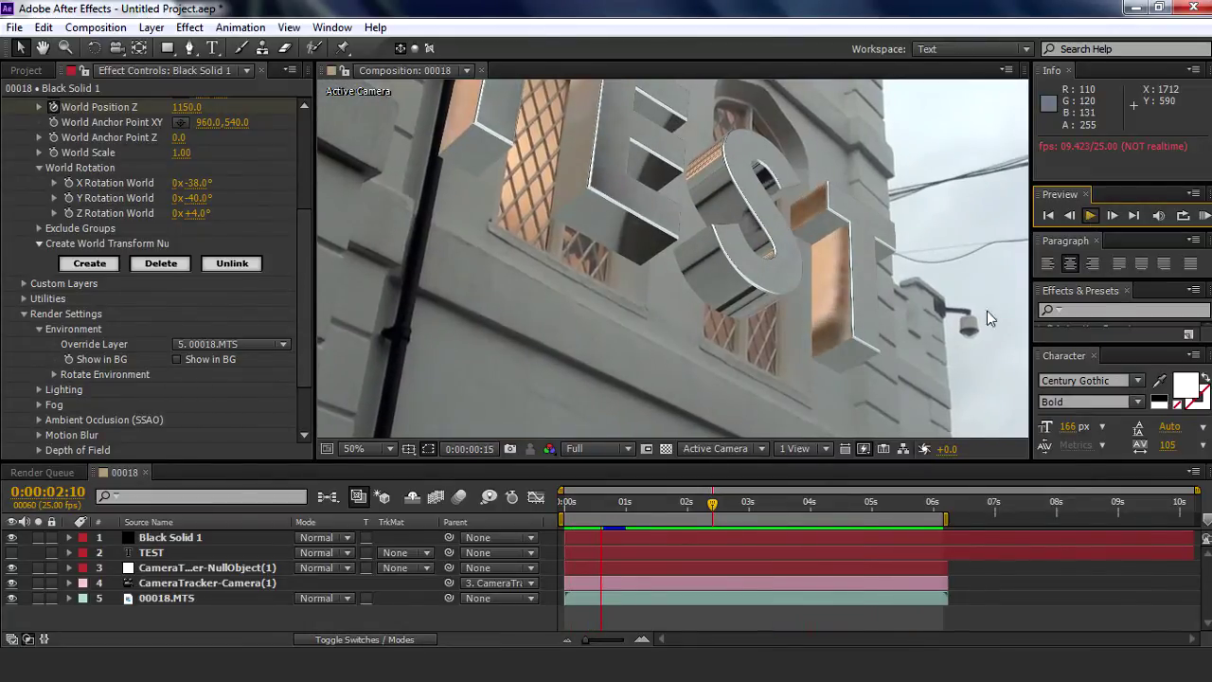
{"action": "key", "text": "space"}
{"action": "left_click", "coordinate": [1091, 216]}
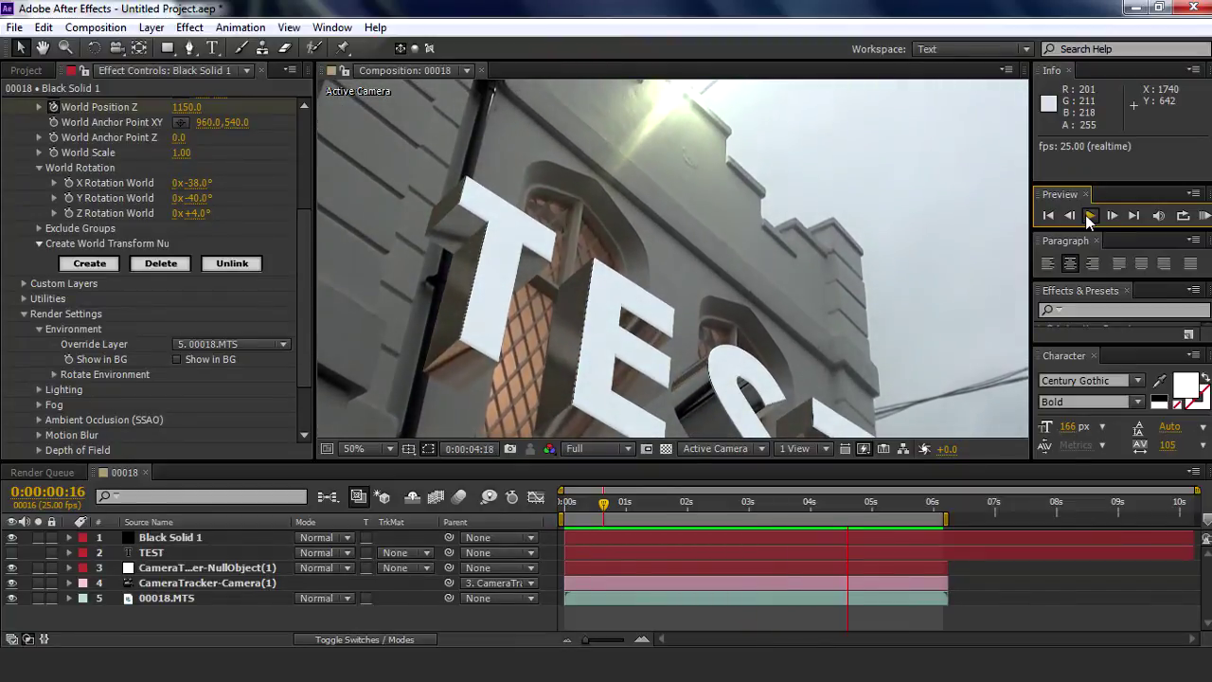
{"action": "left_click", "coordinate": [603, 343]}
{"action": "scroll", "coordinate": [604, 343], "scroll_direction": "down", "scroll_amount": 2}
{"action": "scroll", "coordinate": [644, 357], "scroll_direction": "up", "scroll_amount": 1}
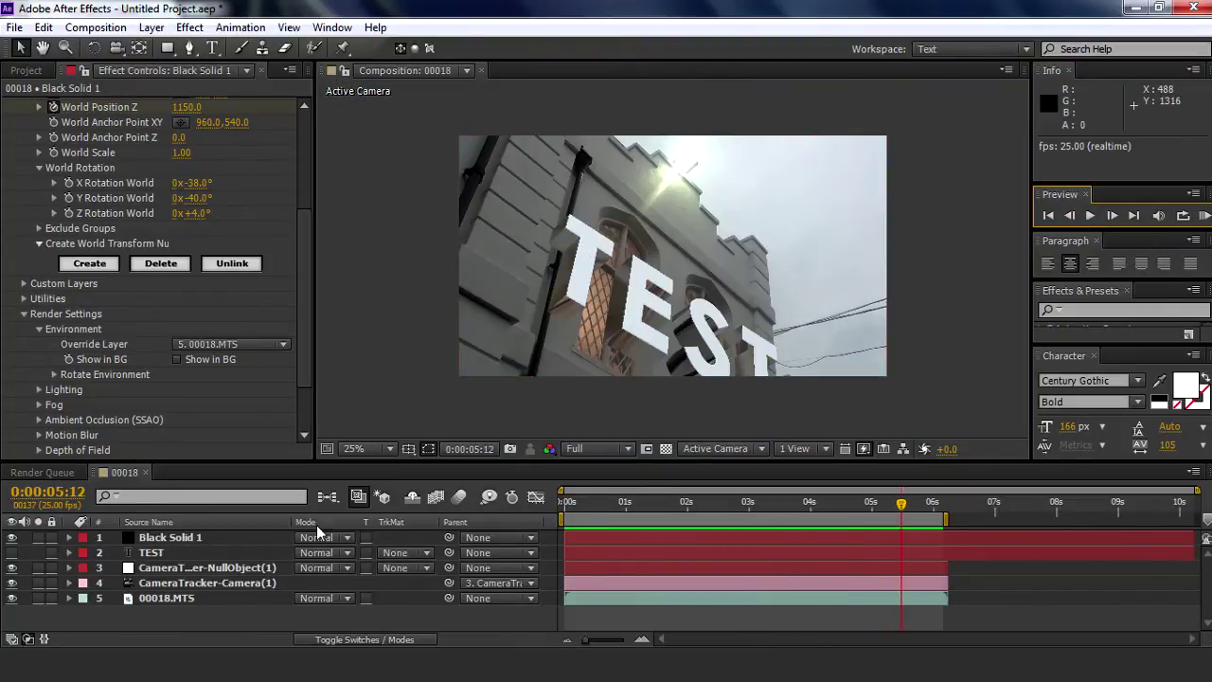
- Apply CC Toner's 'tone blue' preset to the 00018.MTS footage layer
{"action": "left_click", "coordinate": [163, 598]}
{"action": "left_click", "coordinate": [189, 26]}
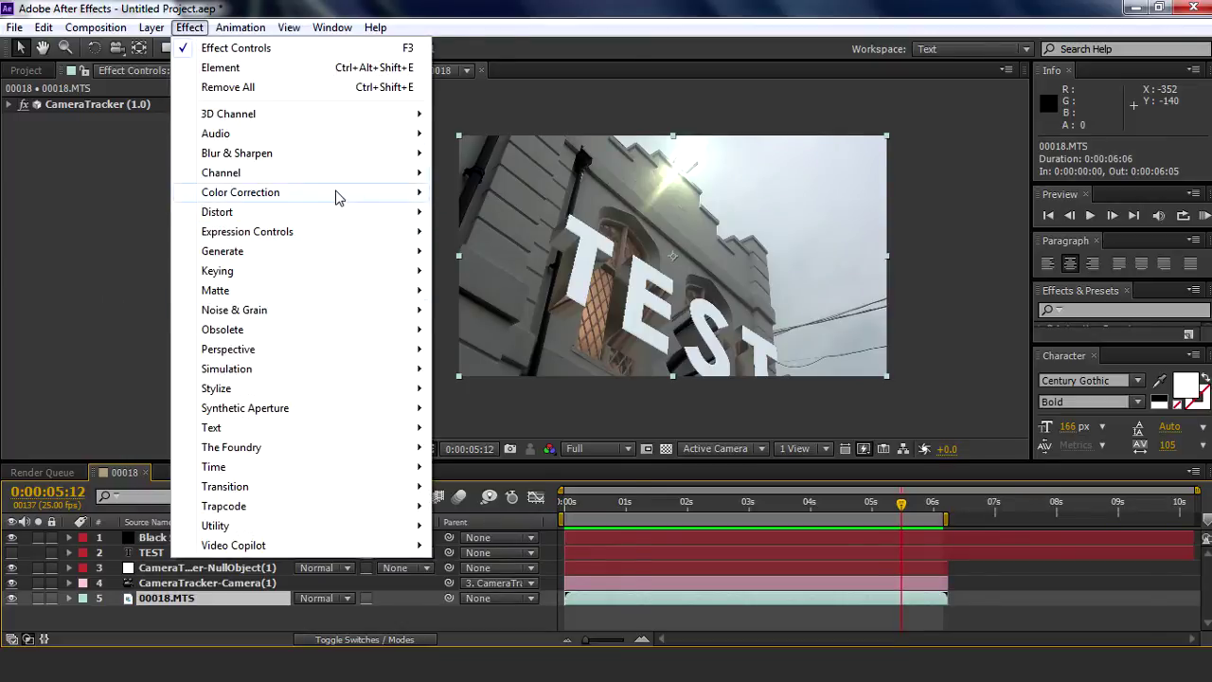
{"action": "mouse_move", "coordinate": [338, 195]}
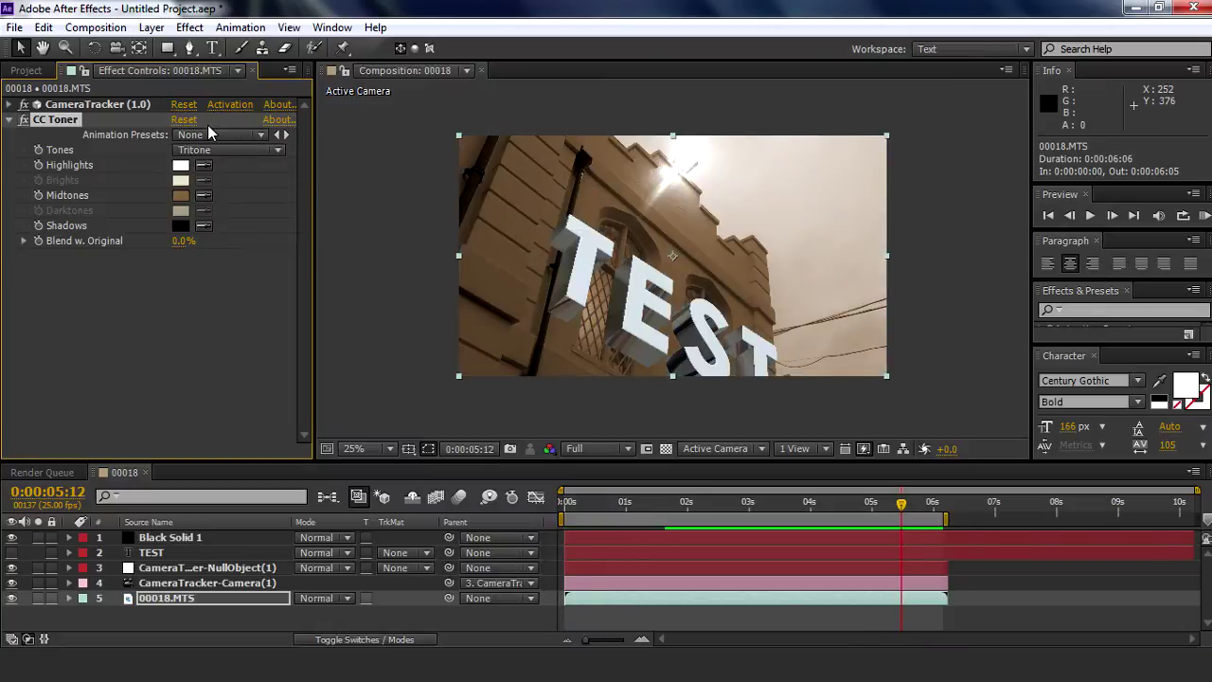
{"action": "left_click", "coordinate": [189, 138]}
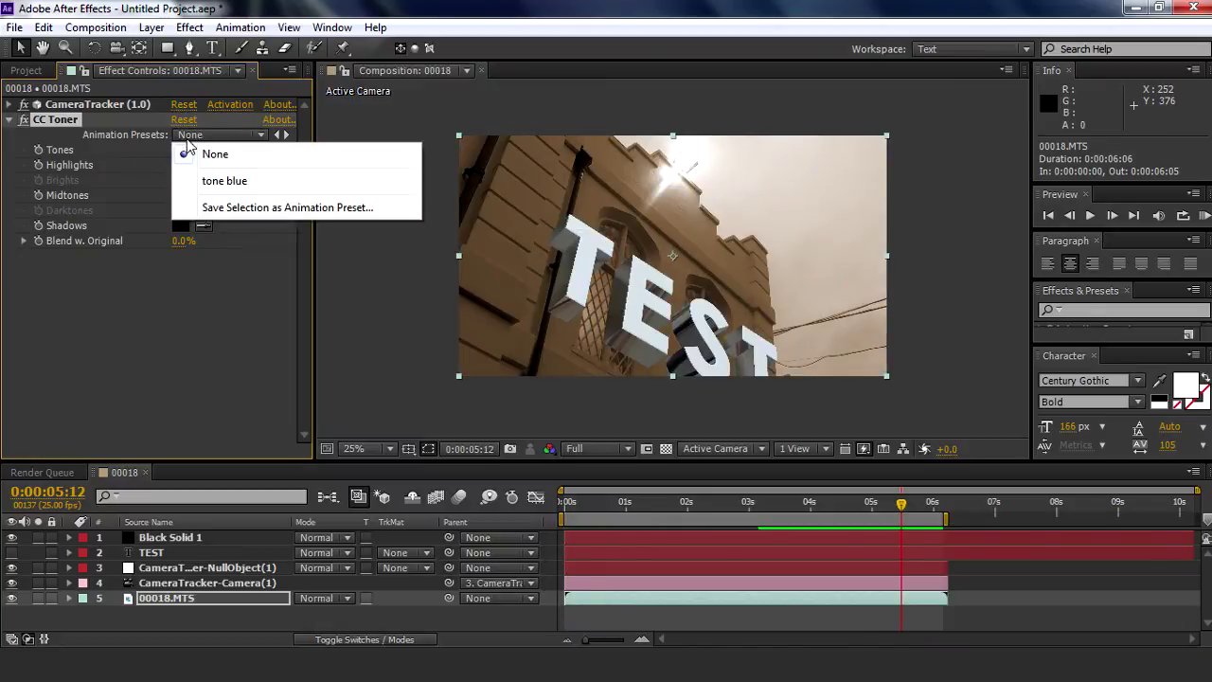
{"action": "left_click", "coordinate": [245, 182]}
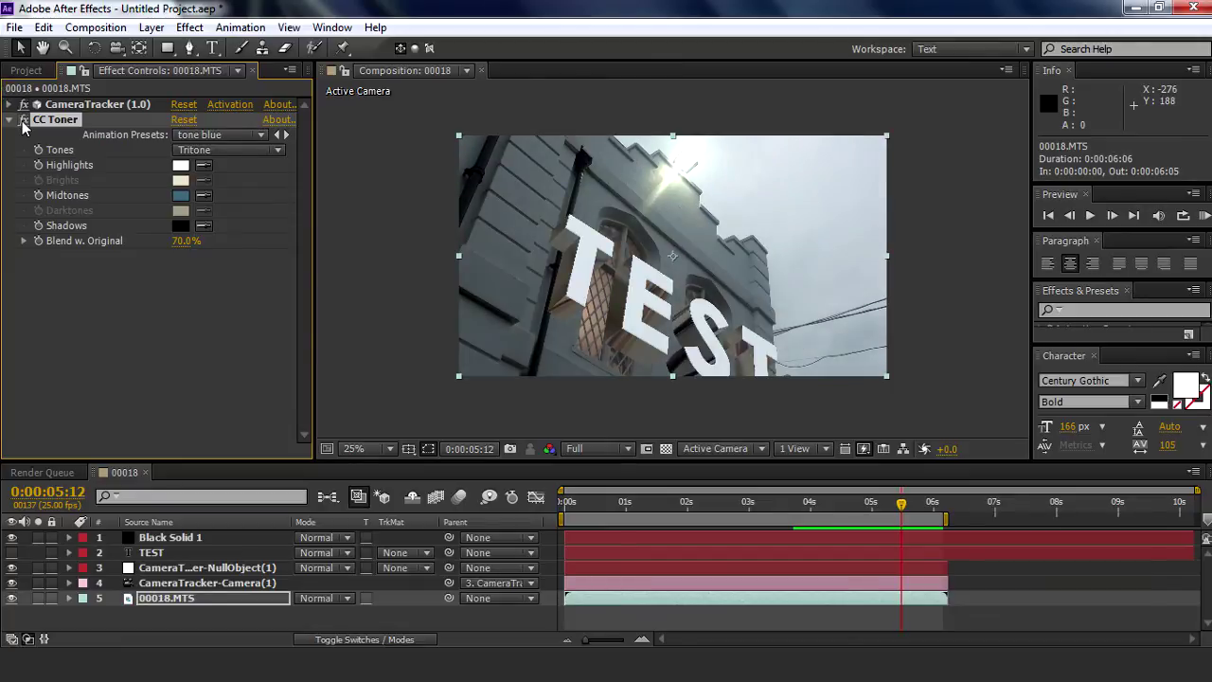
{"action": "key", "text": "period"}
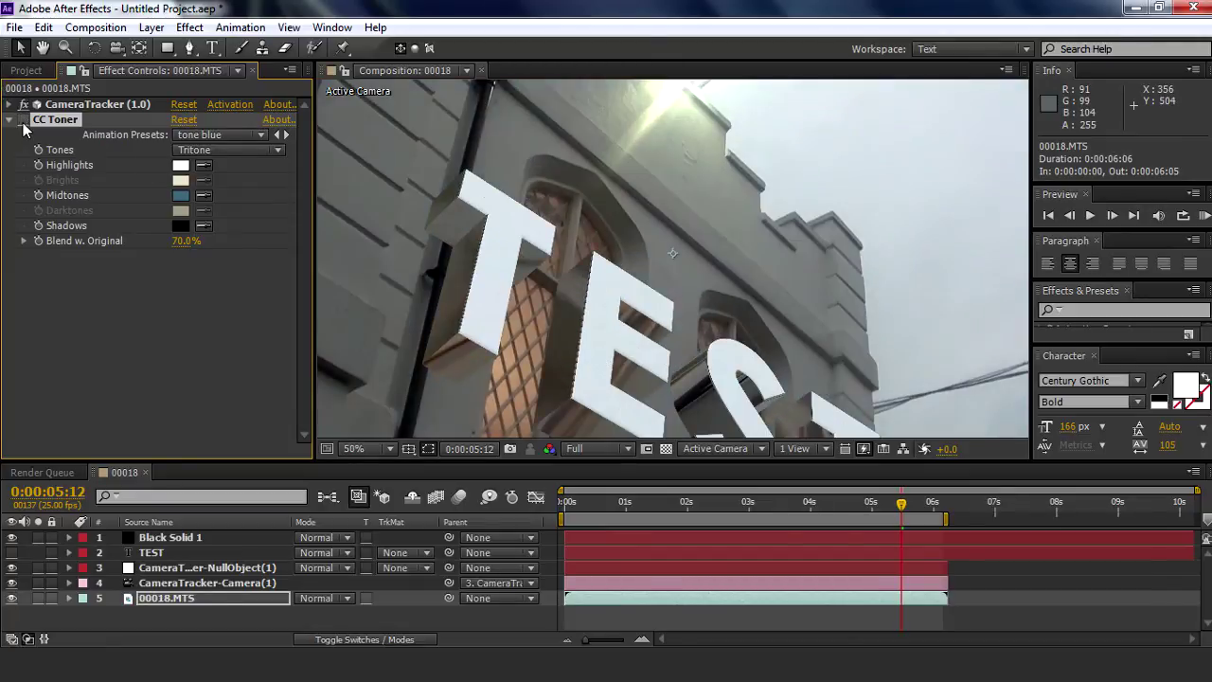
{"action": "key", "text": "comma"}
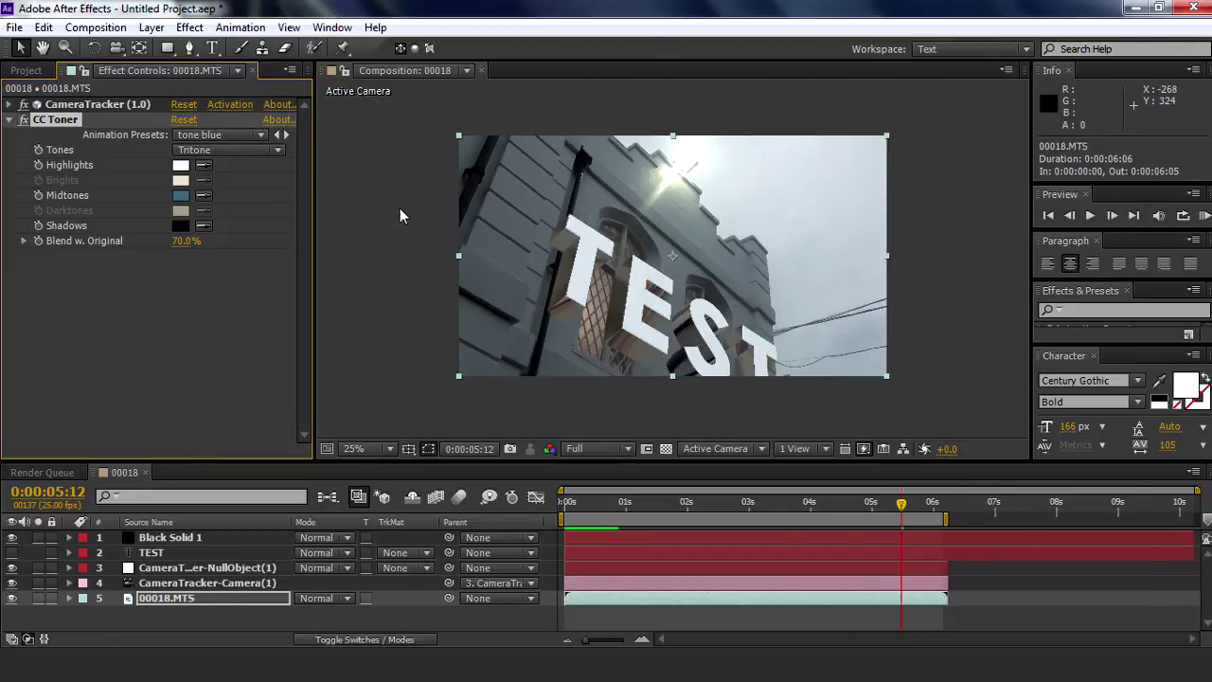
- Select the CC Toner effect and copy it with Edit > Copy
{"action": "left_click", "coordinate": [55, 119]}
{"action": "left_click", "coordinate": [44, 27]}
{"action": "left_click", "coordinate": [71, 135]}
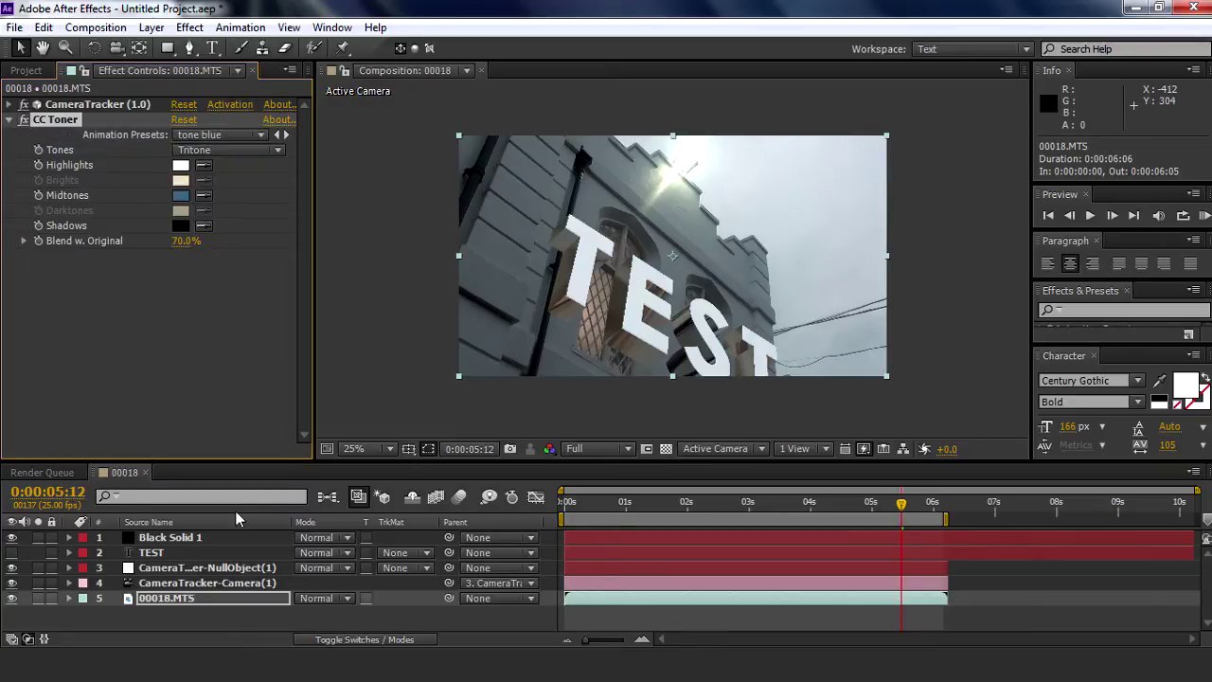
- Select the Black Solid 1 Element layer, then move back to about 0:00:01:16
{"action": "left_click", "coordinate": [165, 538]}
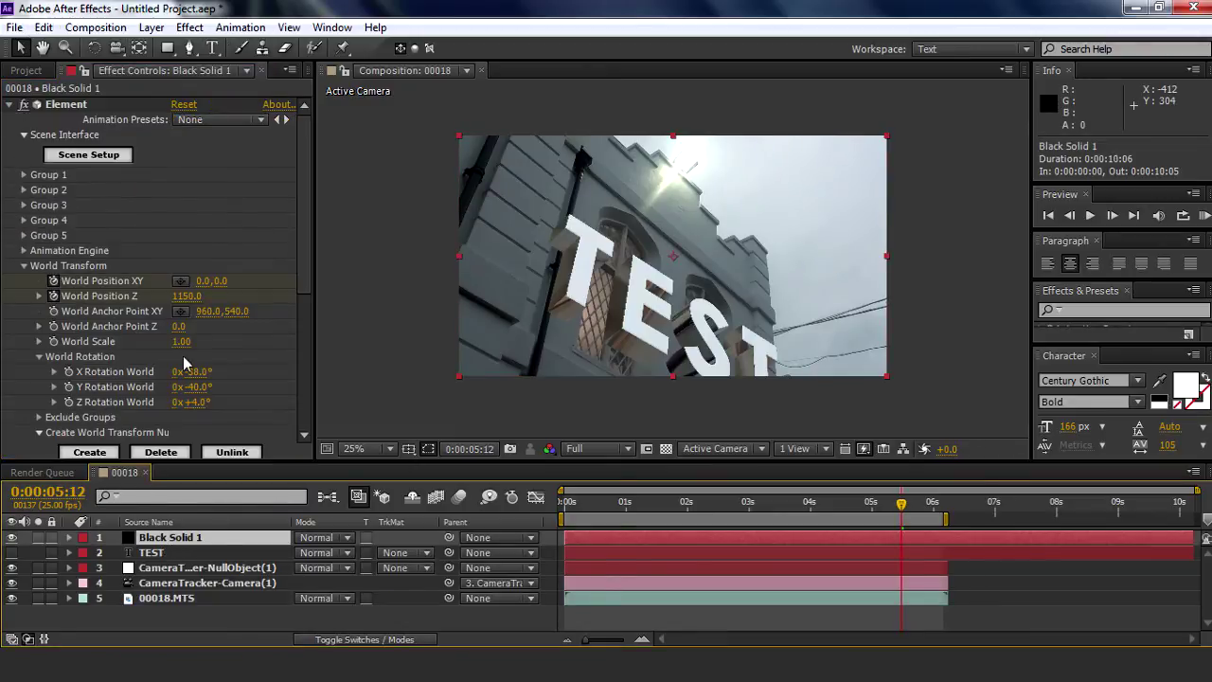
{"action": "key", "text": "Return"}
{"action": "left_click", "coordinate": [388, 298]}
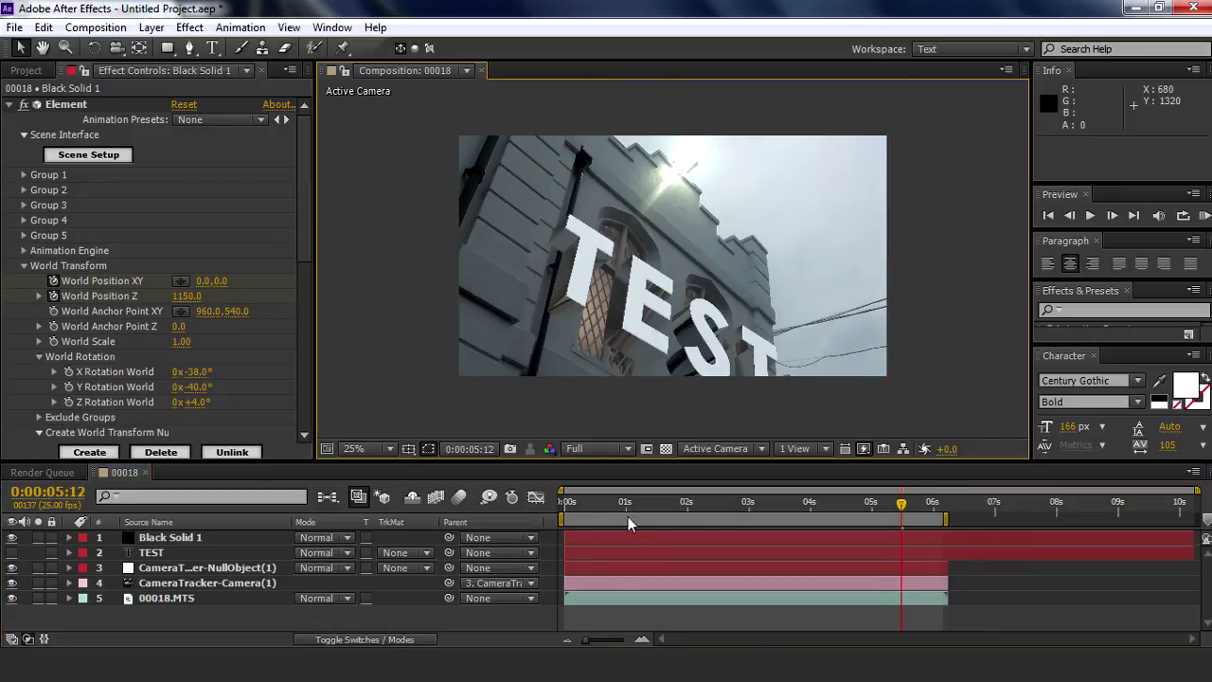
{"action": "left_click_drag", "start_coordinate": [890, 508], "coordinate": [646, 505]}
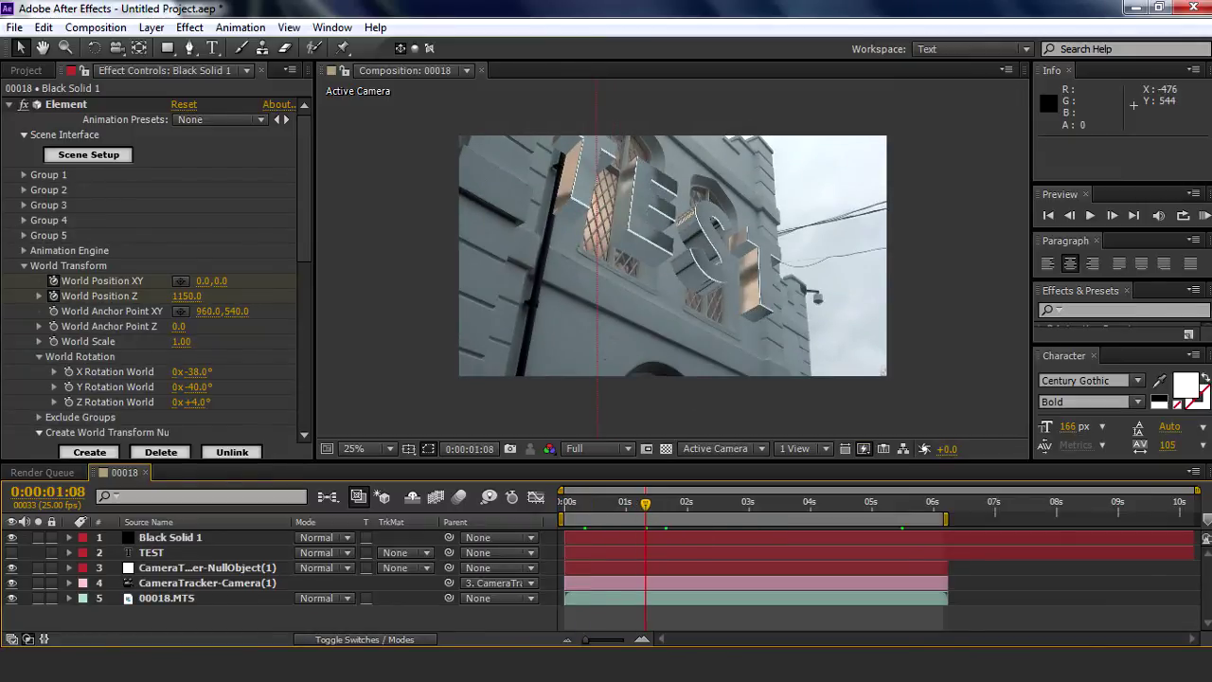
- Give the TEST text Element's copper_rough metal material and check it at 0:00:01:22
{"action": "left_click", "coordinate": [88, 155]}
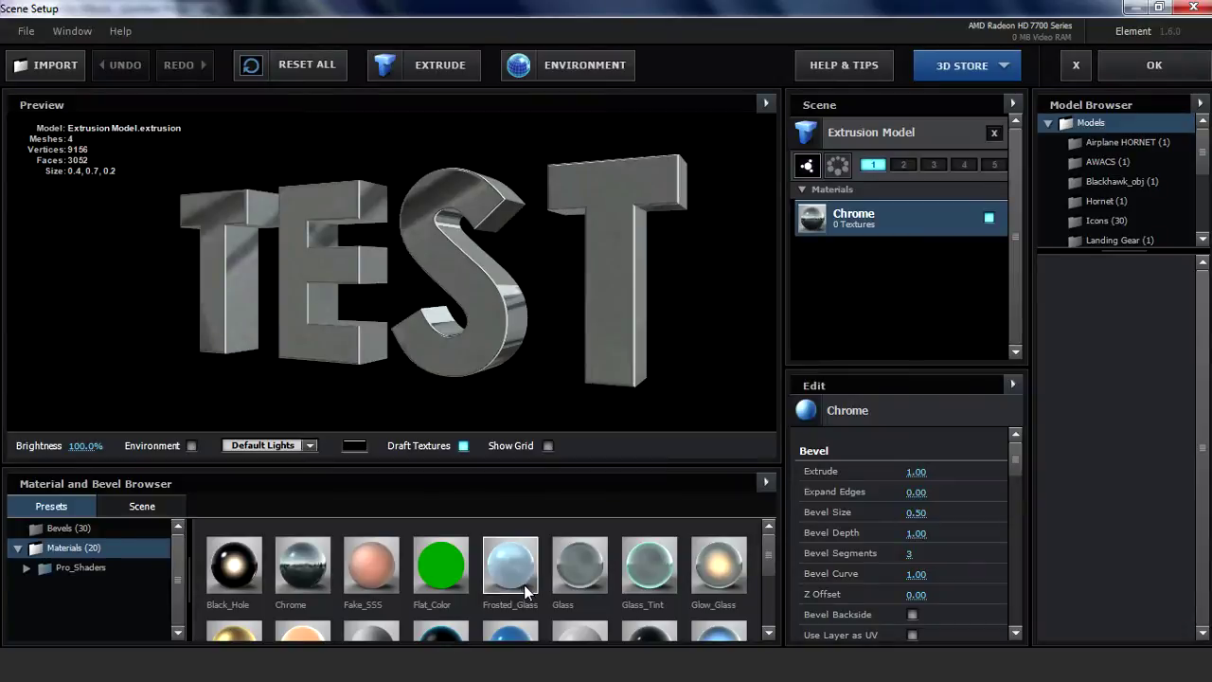
{"action": "left_click_drag", "start_coordinate": [769, 559], "coordinate": [768, 590]}
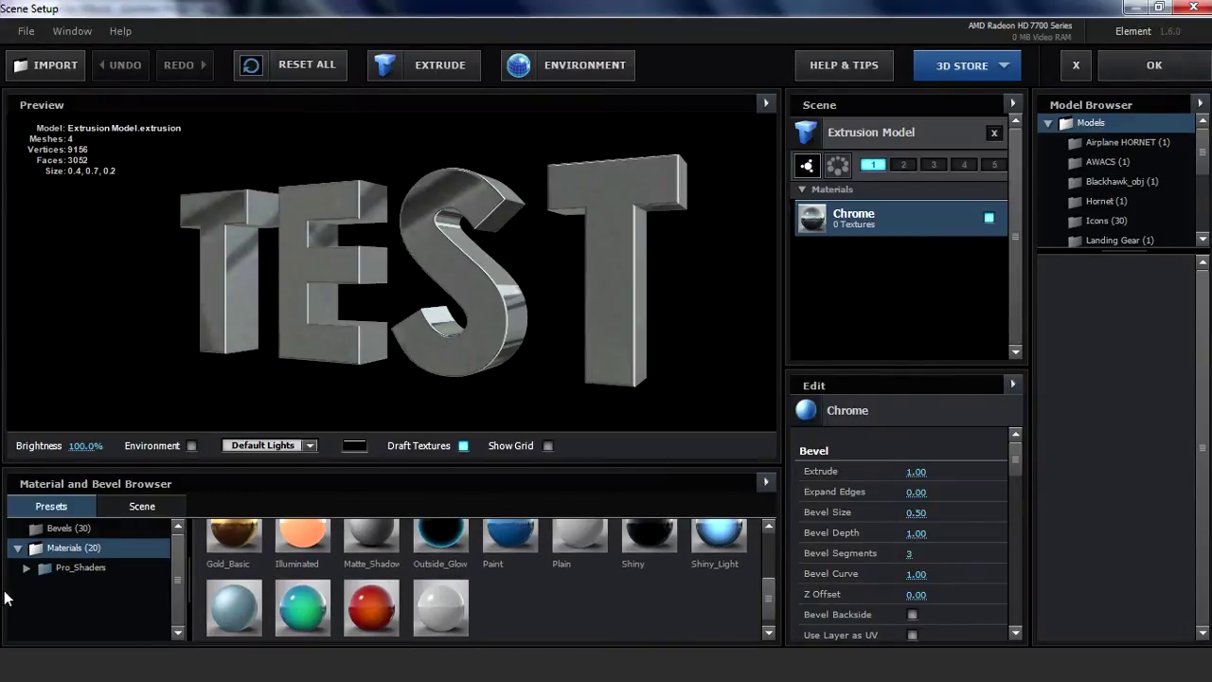
{"action": "left_click", "coordinate": [24, 569]}
{"action": "scroll", "coordinate": [181, 570], "scroll_direction": "down", "scroll_amount": 3}
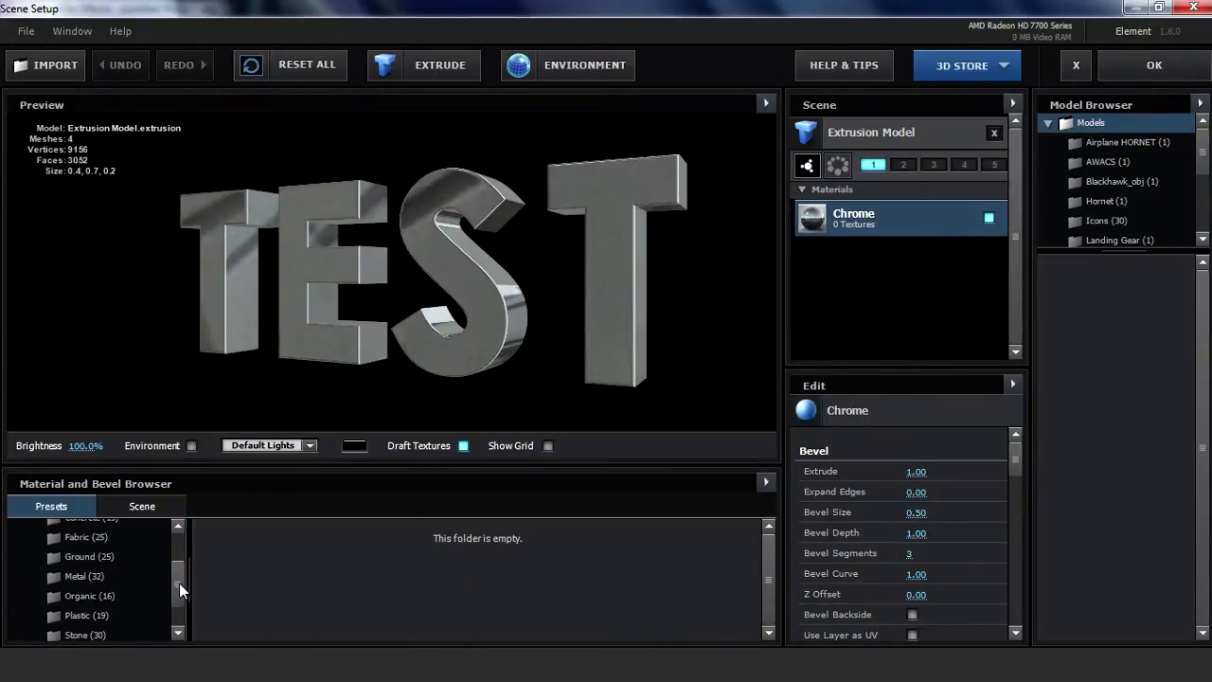
{"action": "left_click", "coordinate": [94, 578]}
{"action": "left_click", "coordinate": [649, 573]}
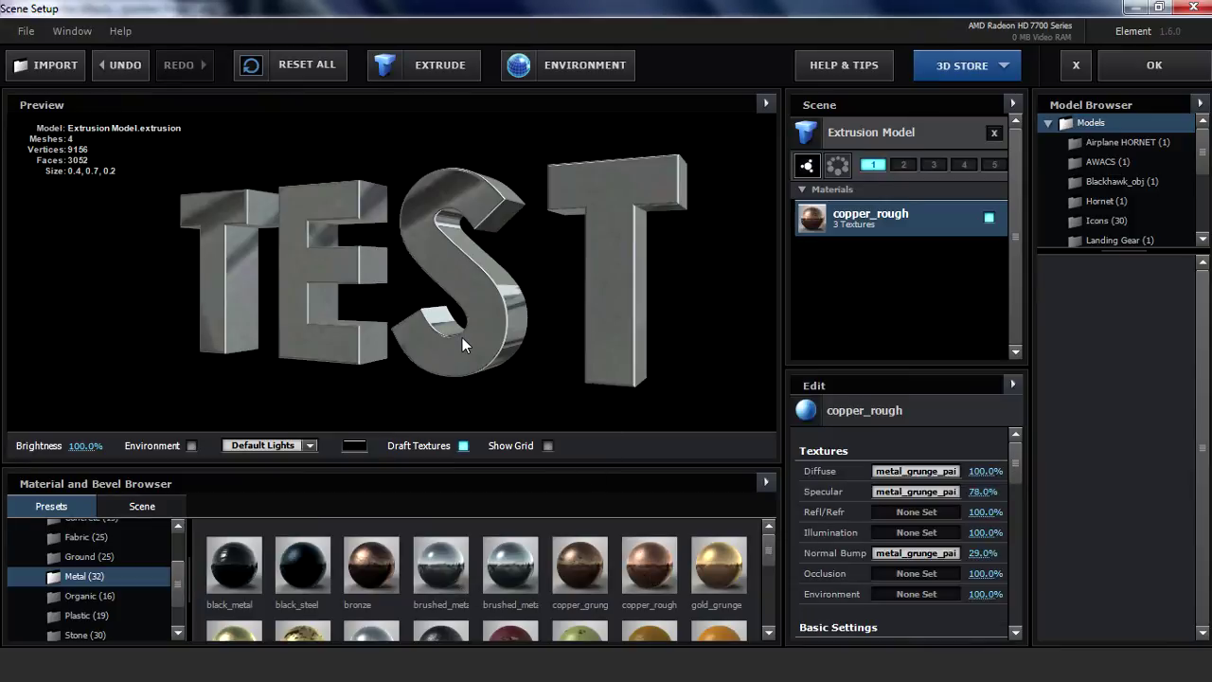
{"action": "left_click", "coordinate": [1162, 70]}
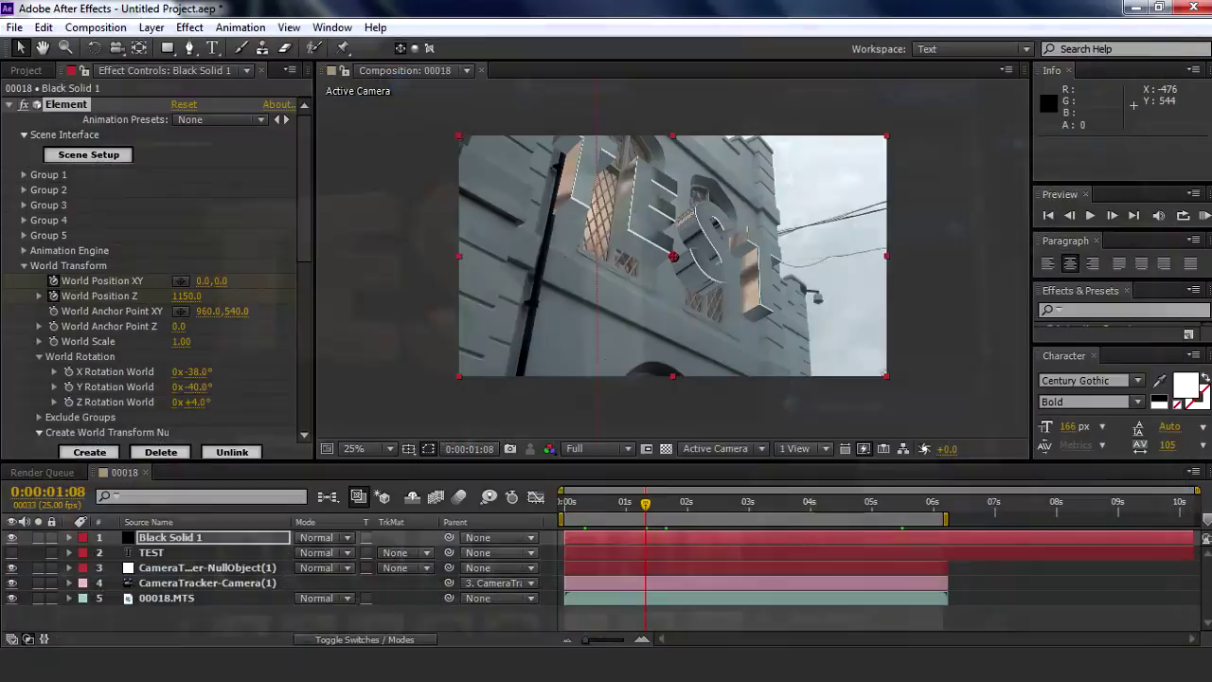
{"action": "left_click_drag", "start_coordinate": [646, 512], "coordinate": [681, 513]}
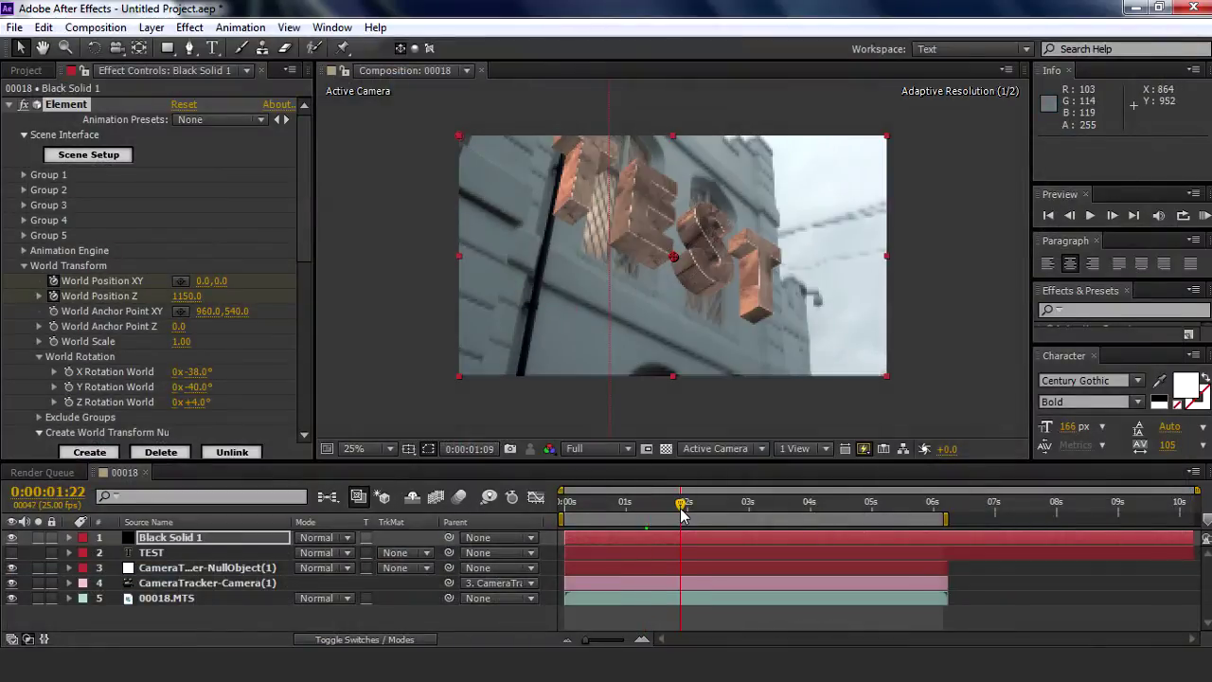
- Replace the TEST text's material with gold_grunge metal in Scene Setup and confirm
{"action": "scroll", "coordinate": [666, 254], "scroll_direction": "up", "scroll_amount": 2}
{"action": "scroll", "coordinate": [666, 254], "scroll_direction": "down", "scroll_amount": 2}
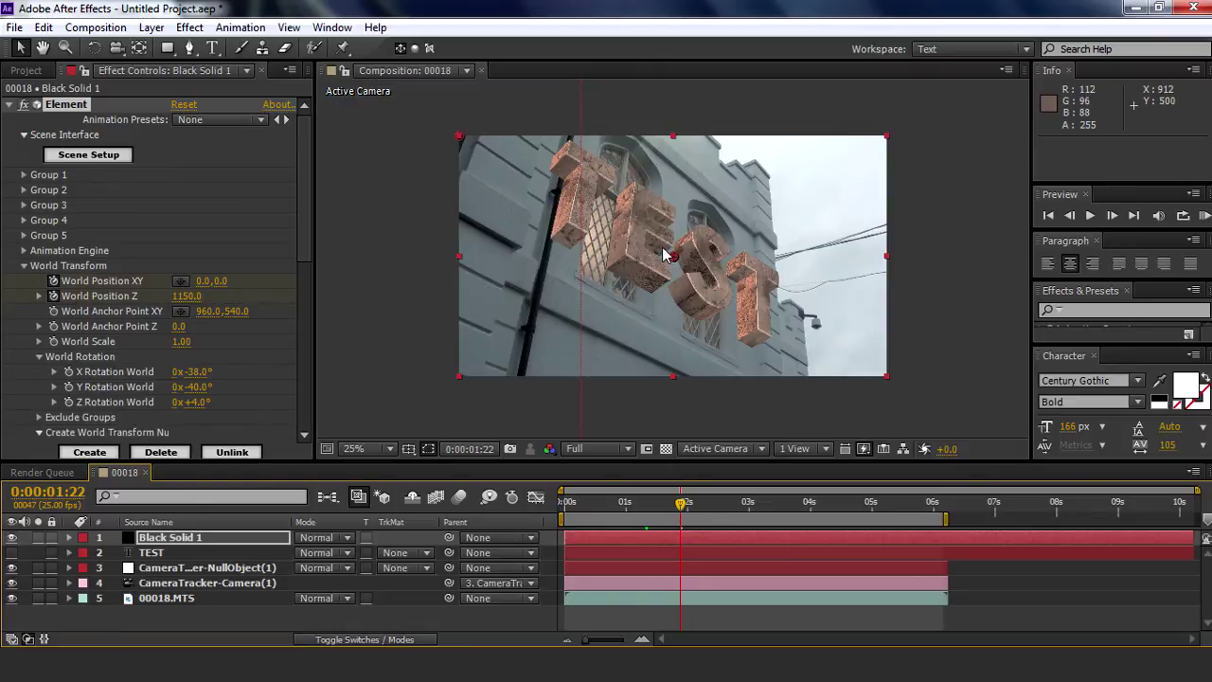
{"action": "left_click", "coordinate": [88, 154]}
{"action": "scroll", "coordinate": [692, 599], "scroll_direction": "down", "scroll_amount": 3}
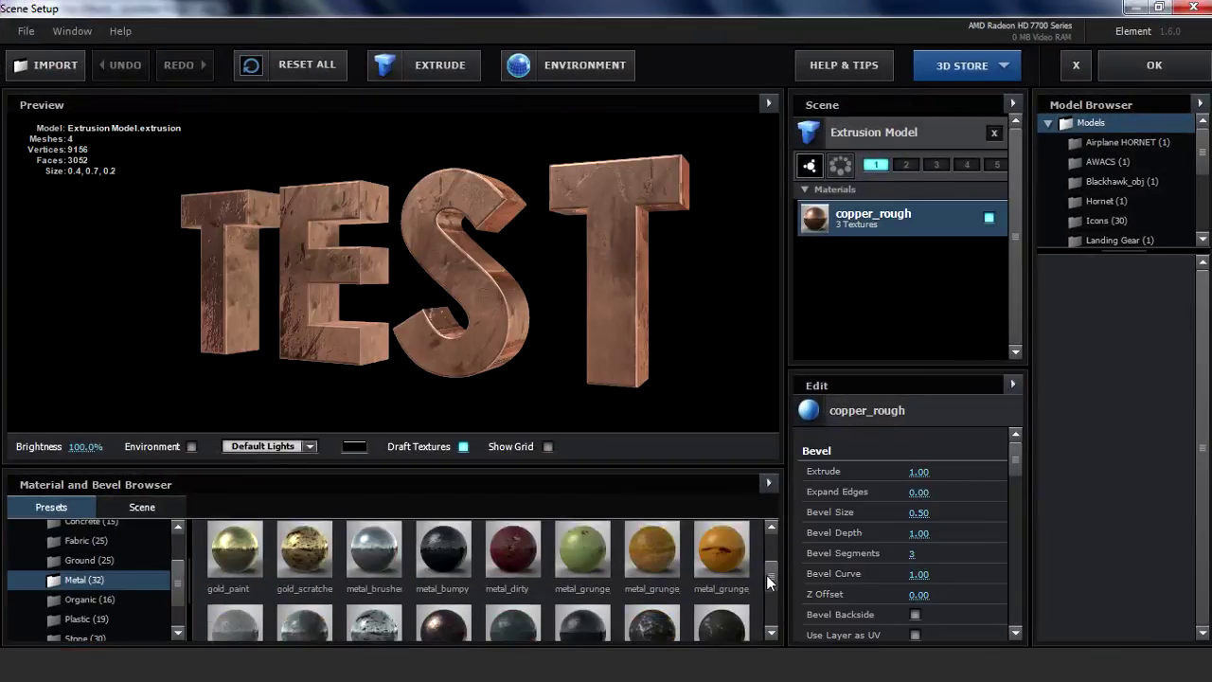
{"action": "left_click_drag", "start_coordinate": [771, 592], "coordinate": [768, 542]}
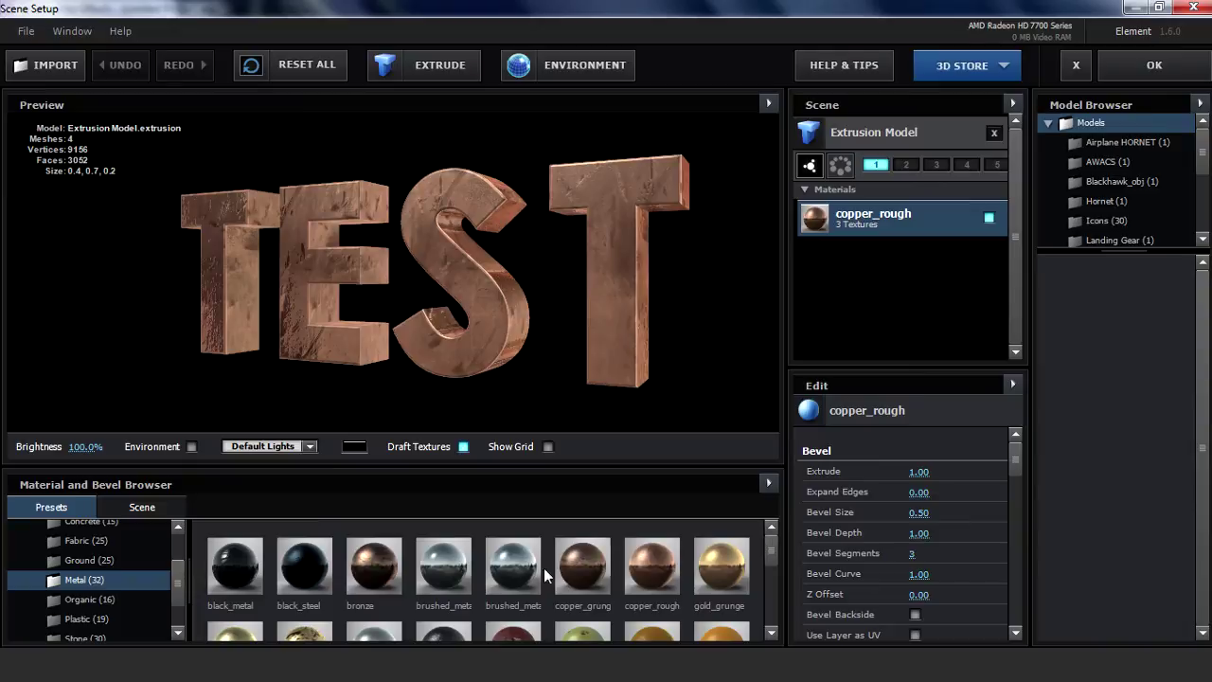
{"action": "left_click", "coordinate": [721, 566]}
{"action": "left_click", "coordinate": [1156, 66]}
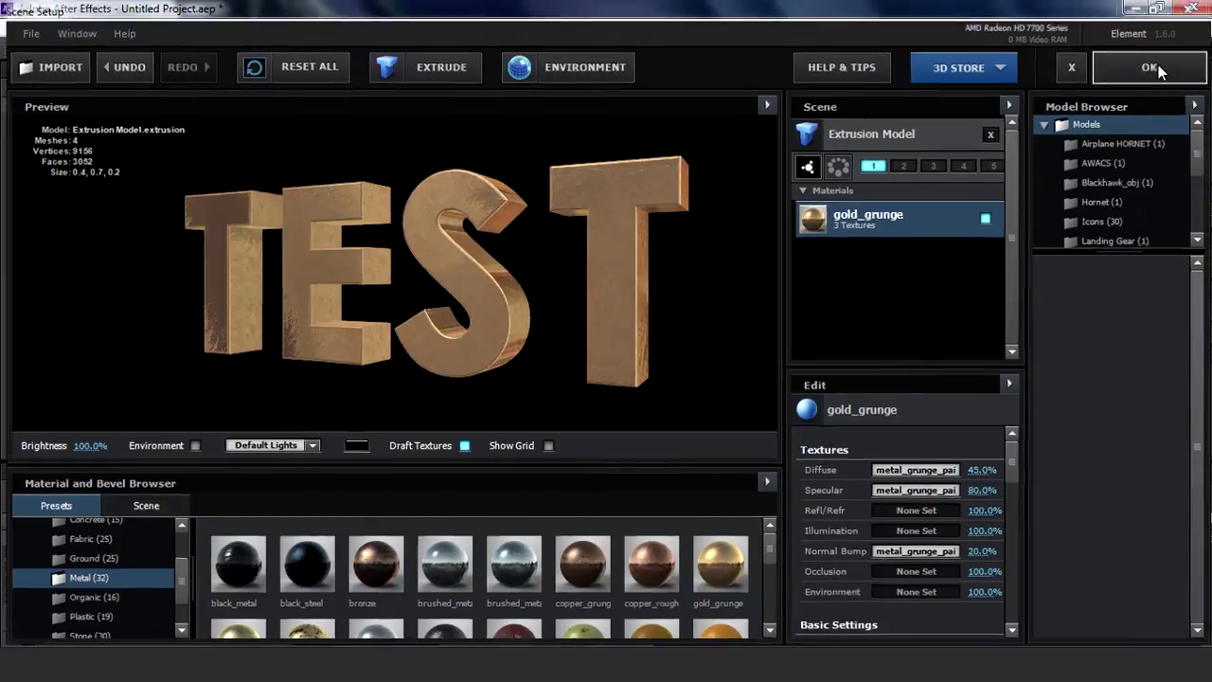
{"action": "left_click", "coordinate": [407, 267]}
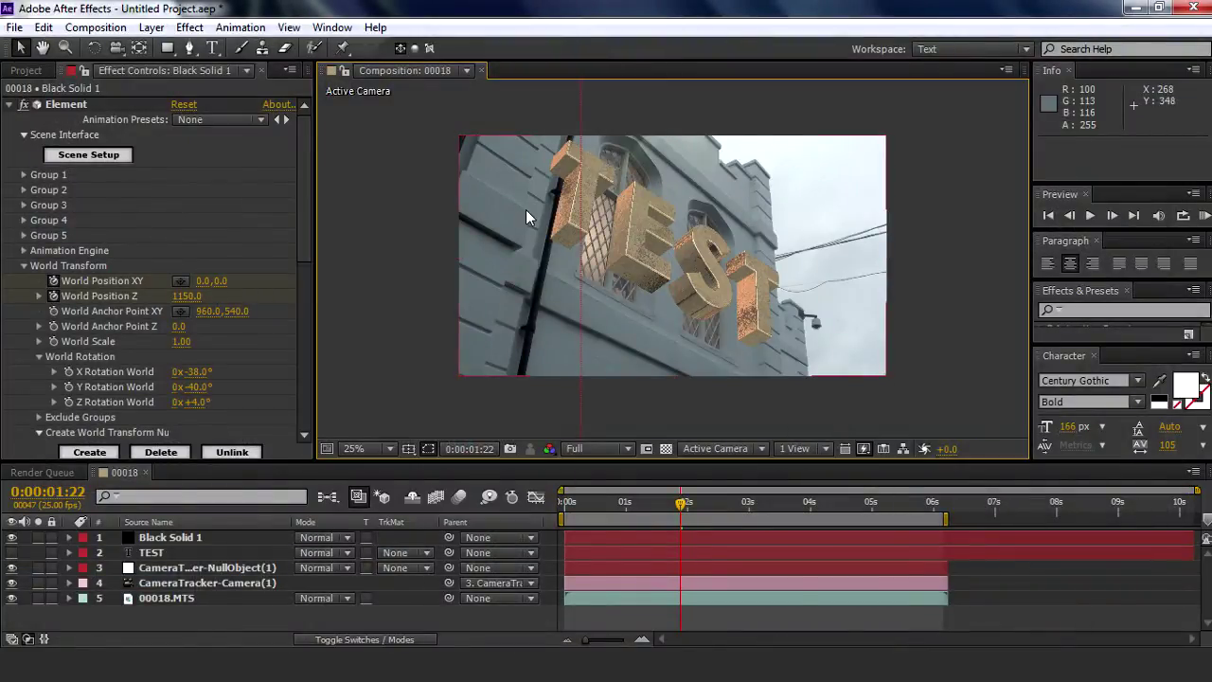
{"action": "scroll", "coordinate": [647, 253], "scroll_direction": "up", "scroll_amount": 1}
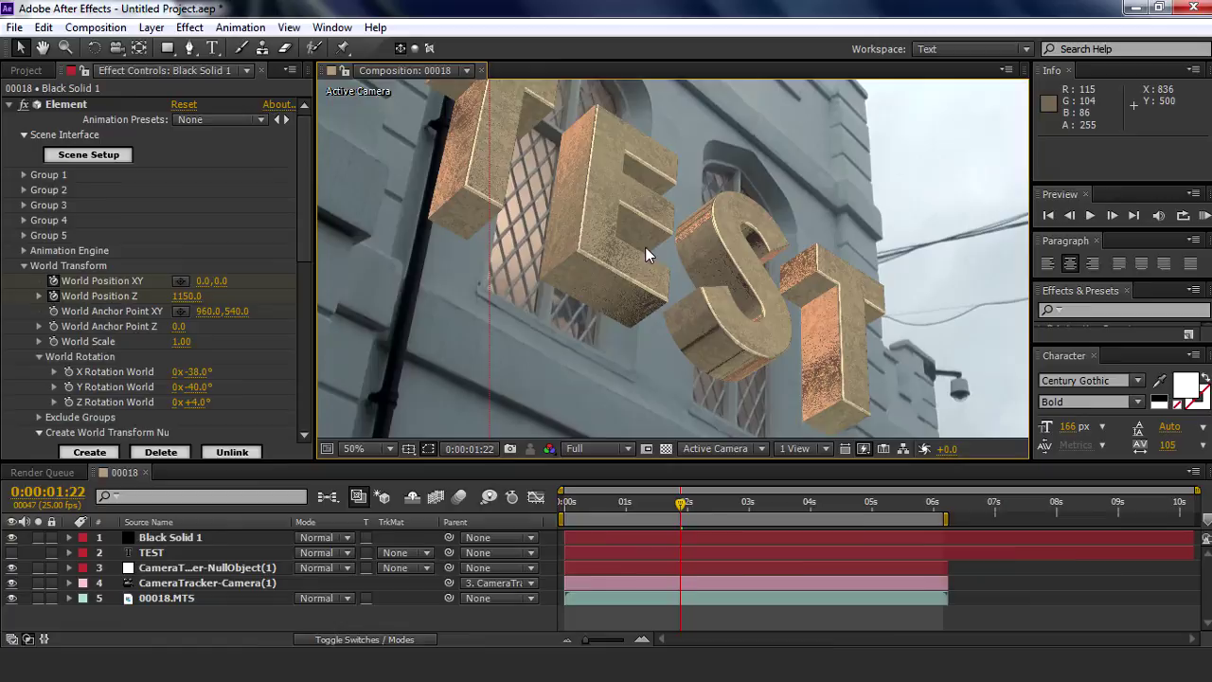
{"action": "left_click_drag", "start_coordinate": [681, 511], "coordinate": [737, 504]}
{"action": "key", "text": "comma"}
{"action": "left_click", "coordinate": [786, 505]}
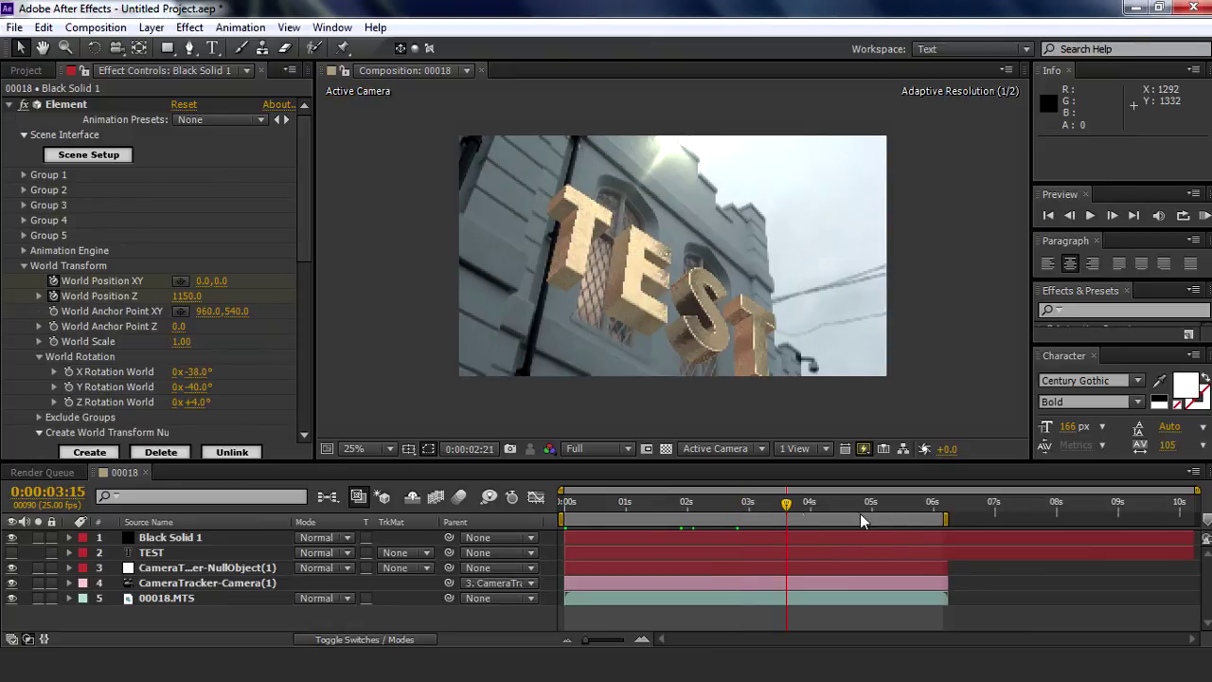